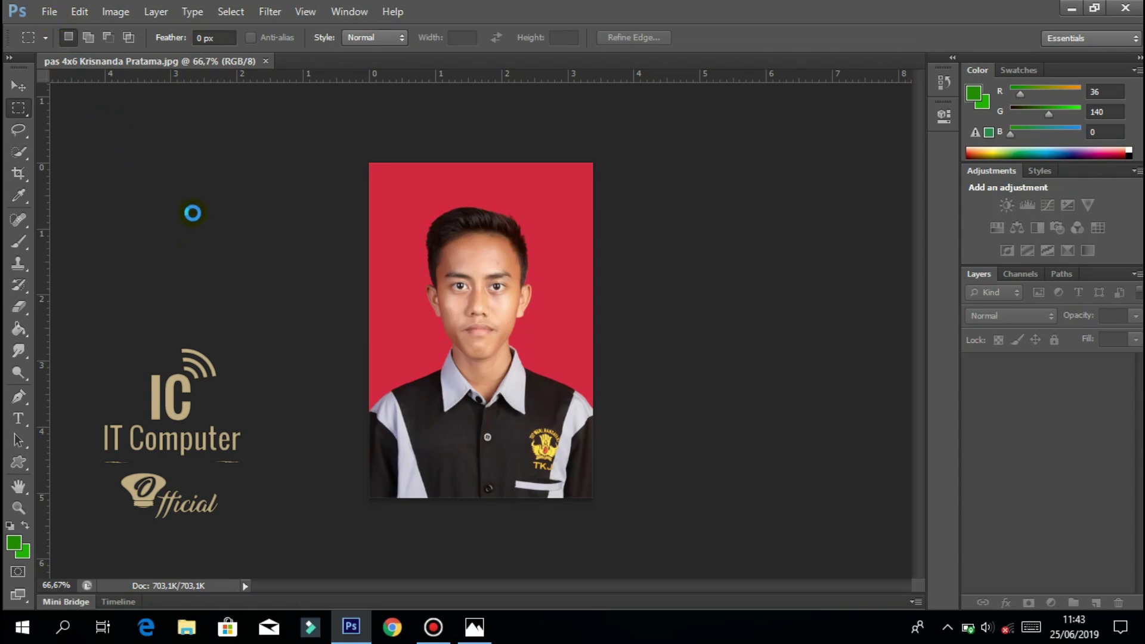
# Open logo-tangan-telkom-2.png from the Desktop folder as a second document.
pyautogui.click(48, 13)
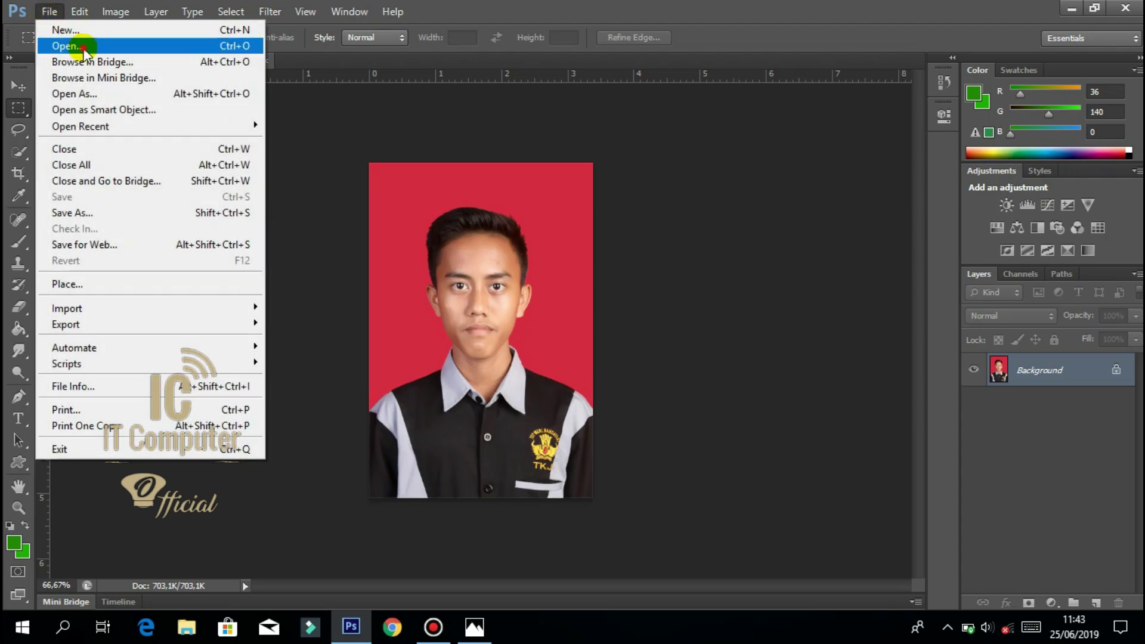
pyautogui.click(83, 46)
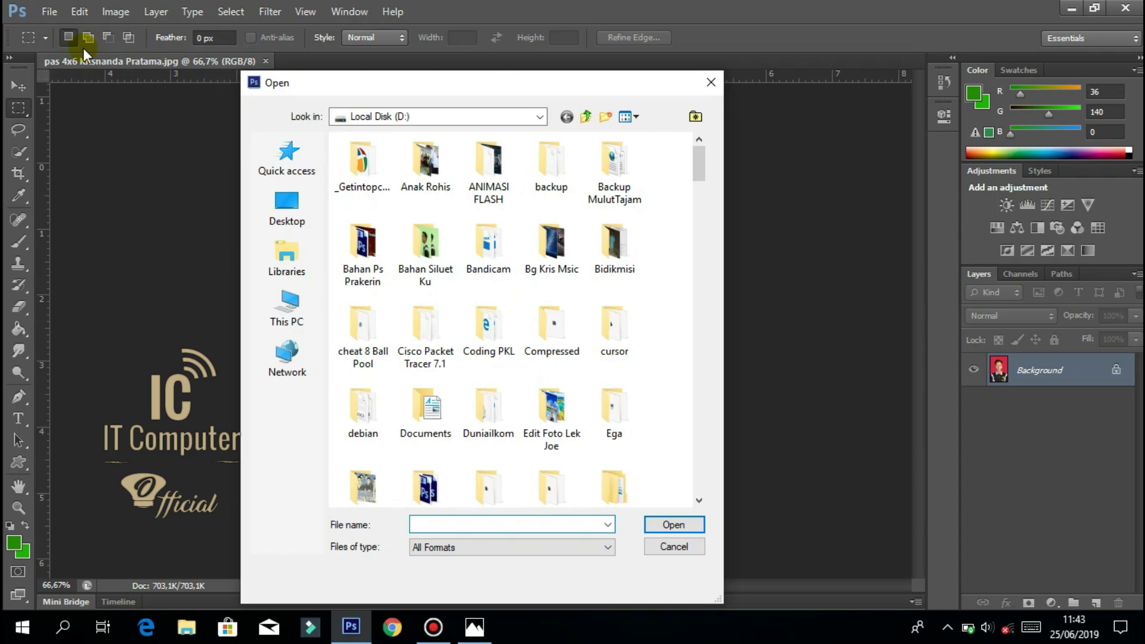
pyautogui.press('XF86AudioLowerVolume')
pyautogui.click(265, 213)
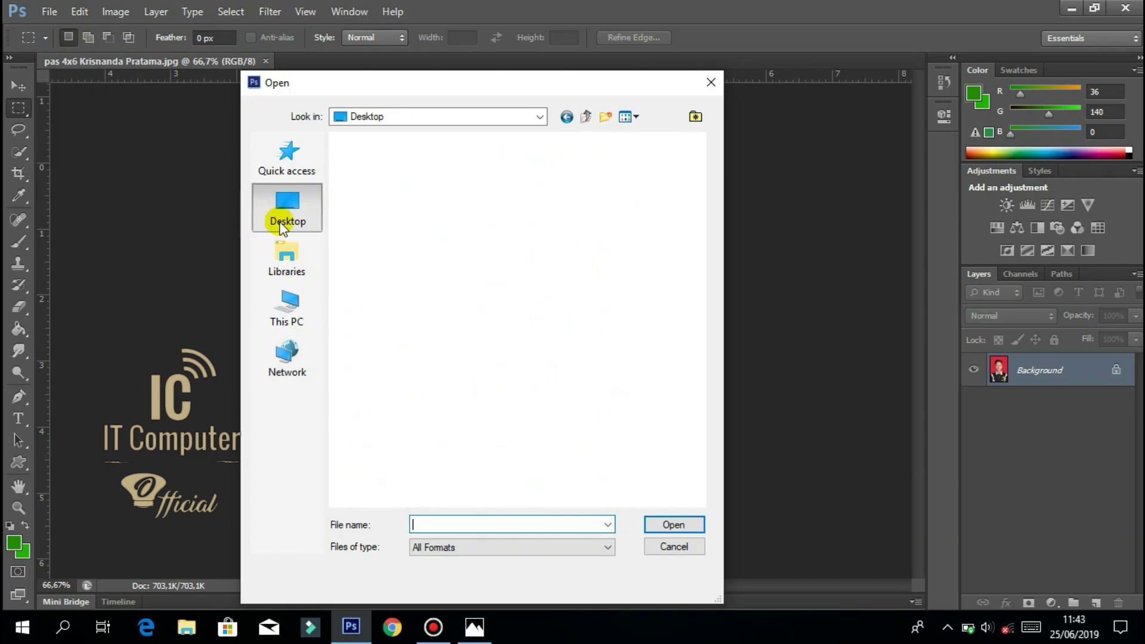
pyautogui.doubleClick(568, 338)
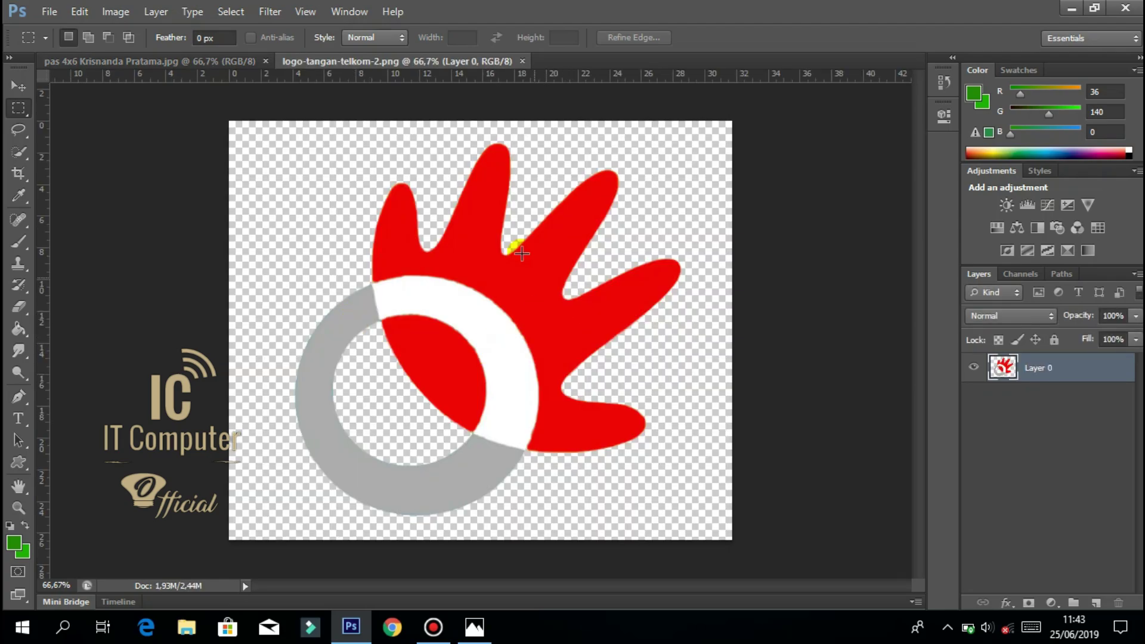
# Create Untitled-1, a blank white 709 × 1063 px document at 300 resolution.
pyautogui.click(47, 13)
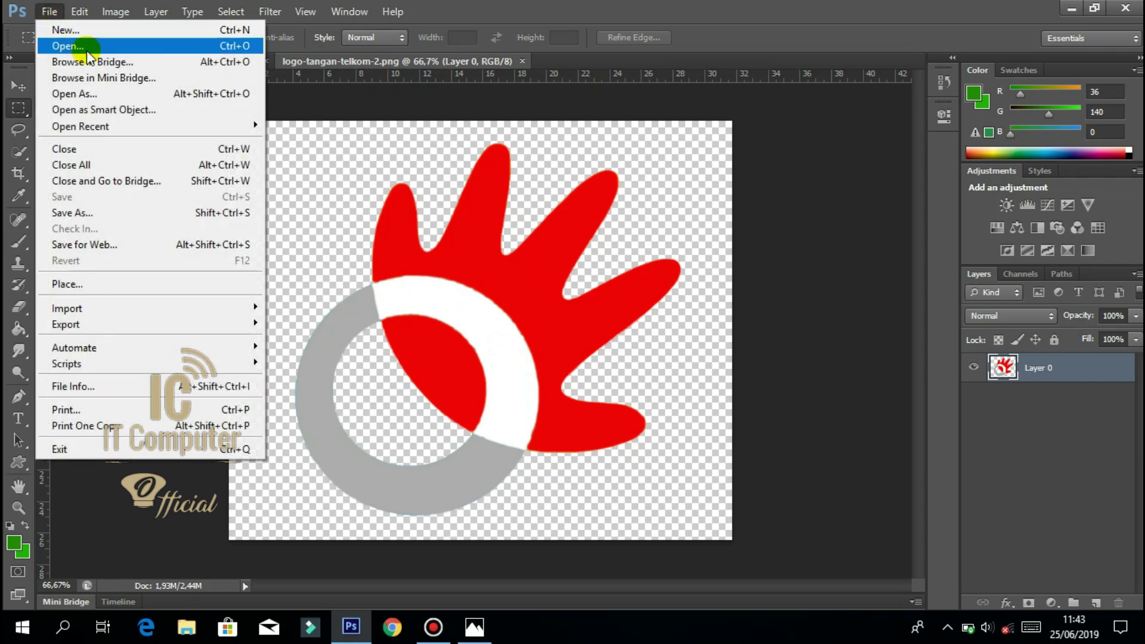
pyautogui.click(69, 31)
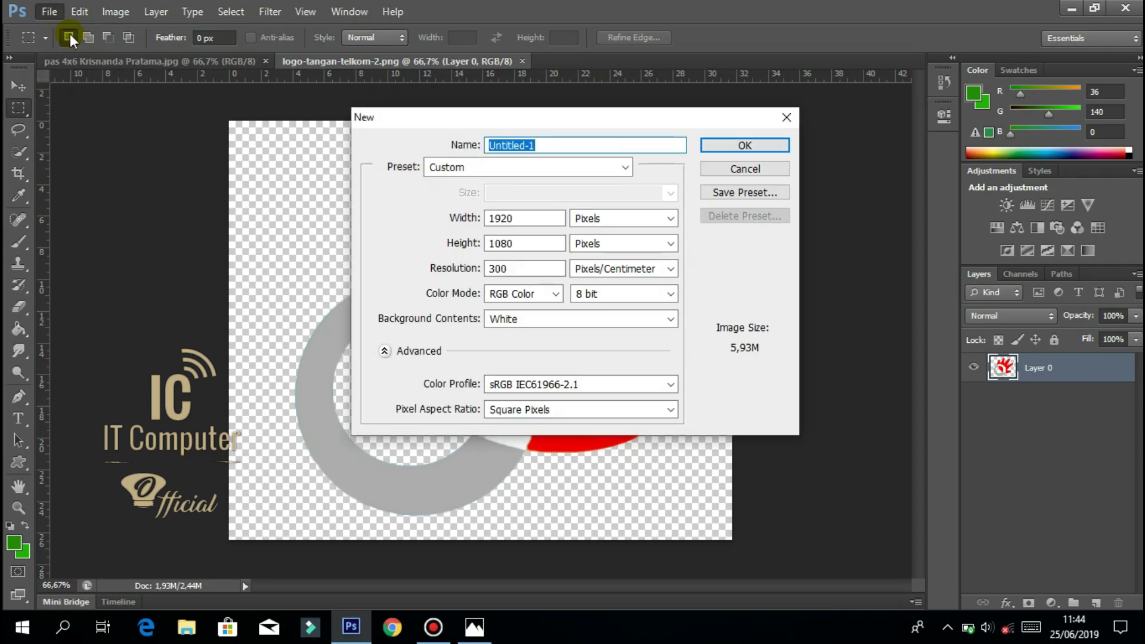
pyautogui.click(437, 245)
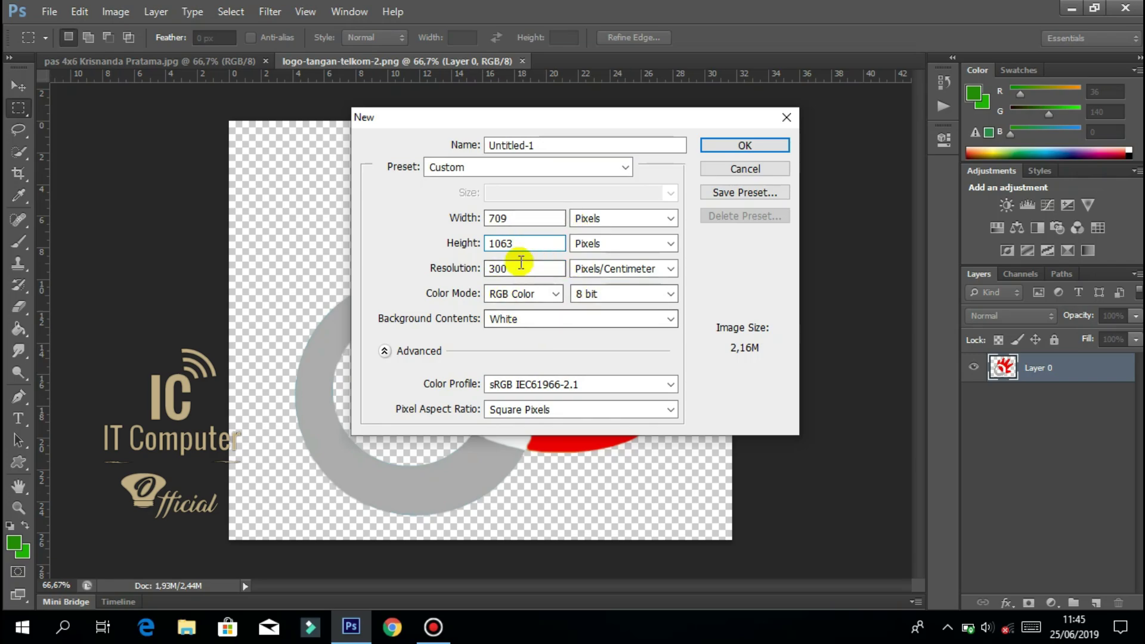
pyautogui.click(745, 146)
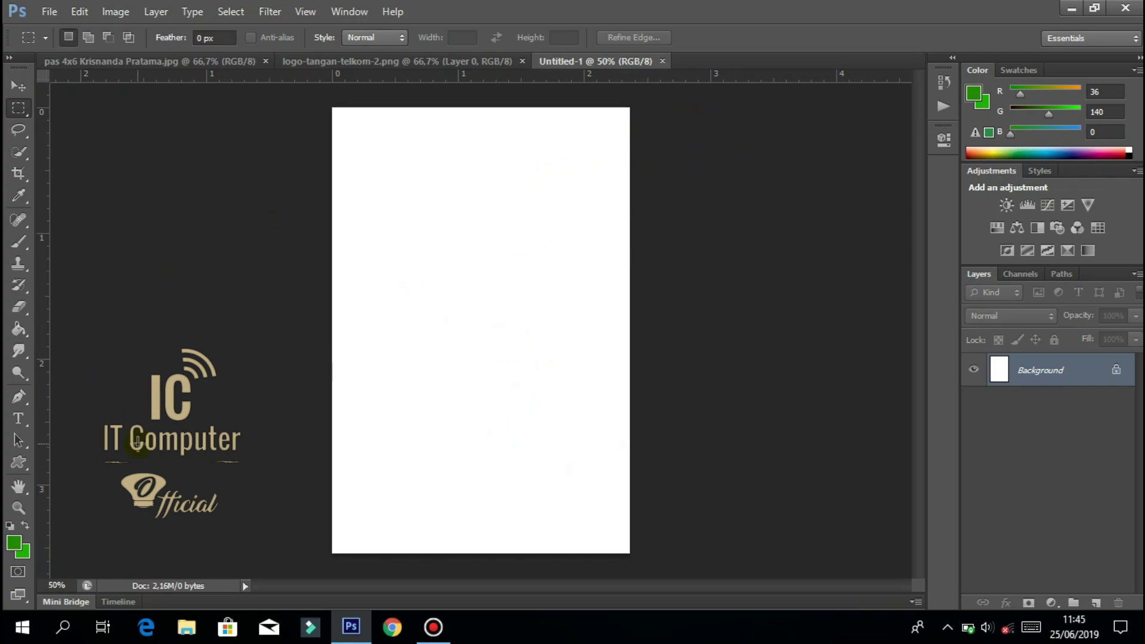
# Draw a closed Pen path from the top-left corner, curving down to the page bottom and back.
pyautogui.click(16, 398)
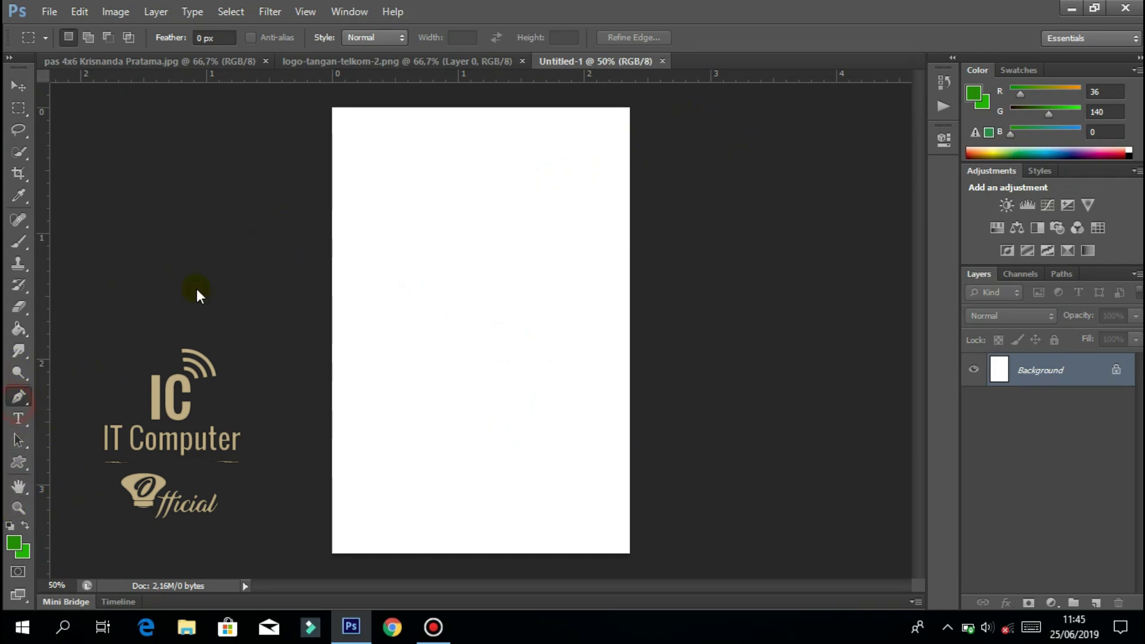
pyautogui.click(322, 106)
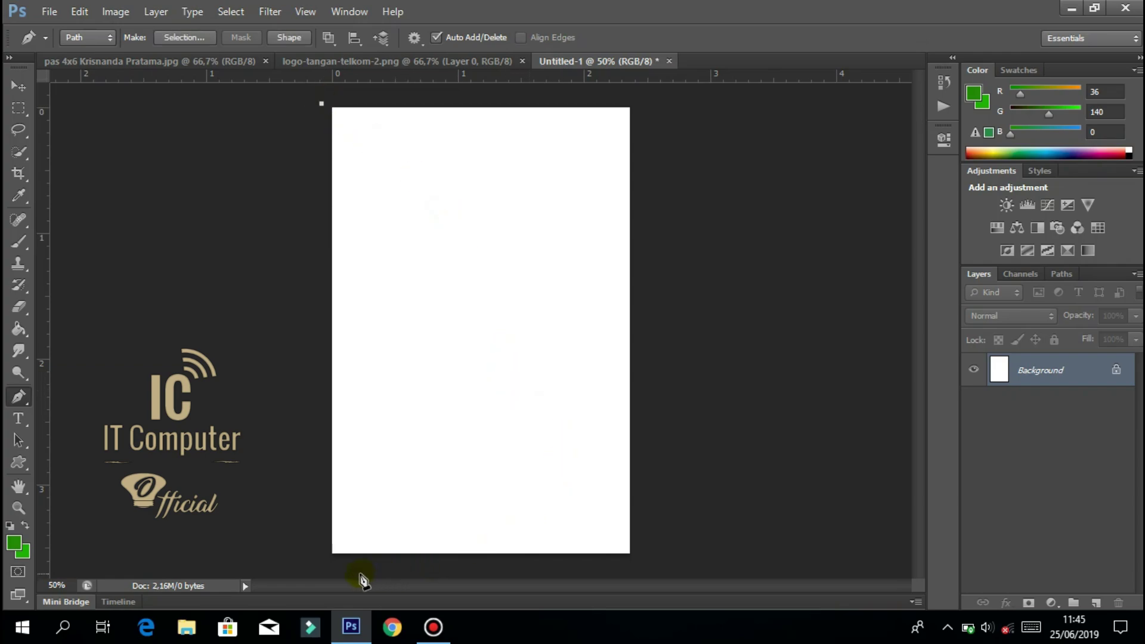
pyautogui.moveTo(447, 561); pyautogui.dragTo(666, 479)
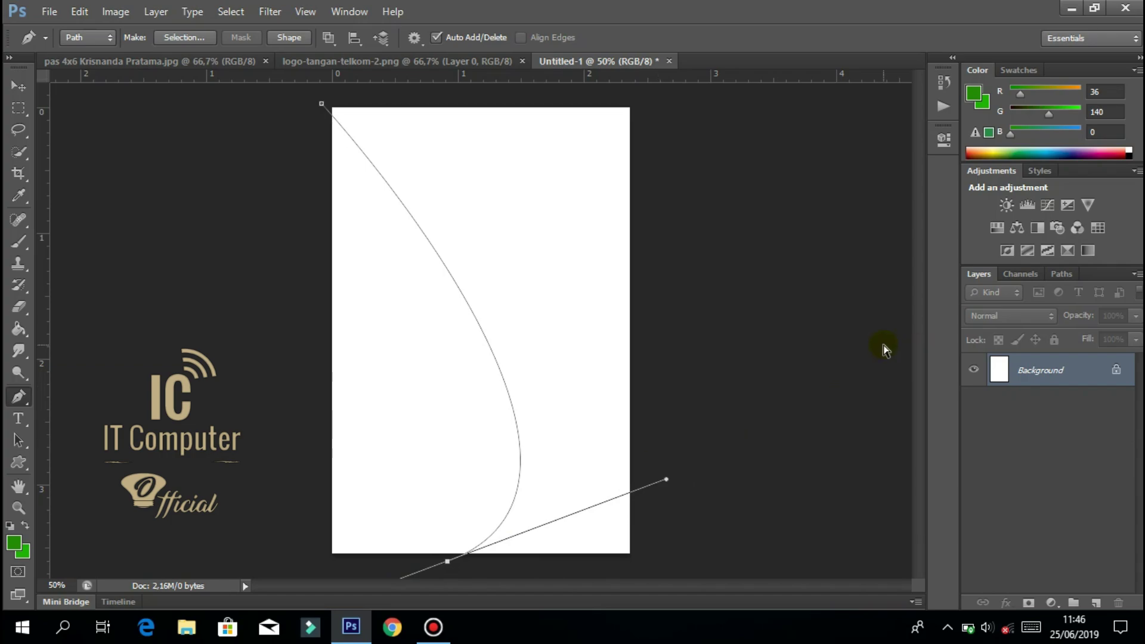
pyautogui.hotkey('ctrl', 'z')
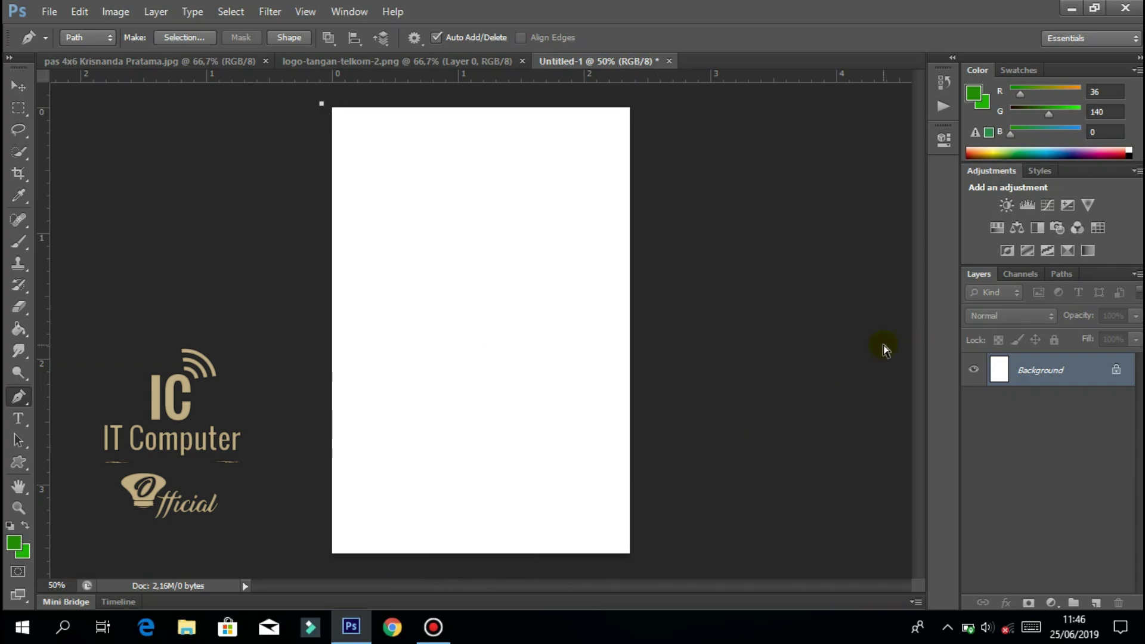
pyautogui.hotkey('ctrl', '-')
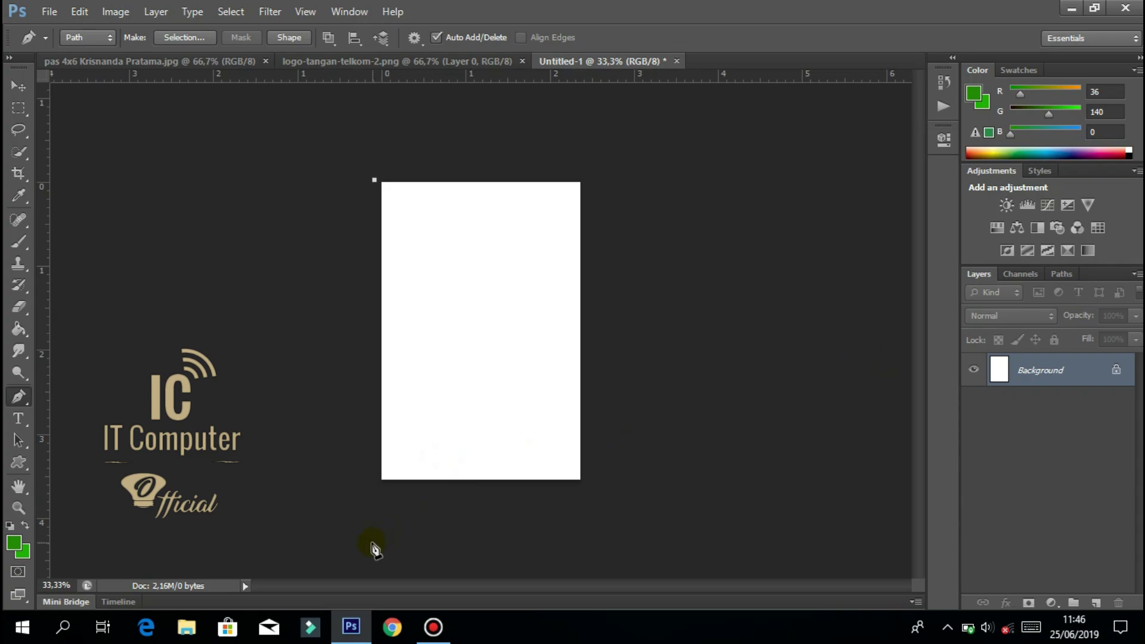
pyautogui.moveTo(369, 542); pyautogui.dragTo(606, 442)
pyautogui.hotkey('ctrl', 'z')
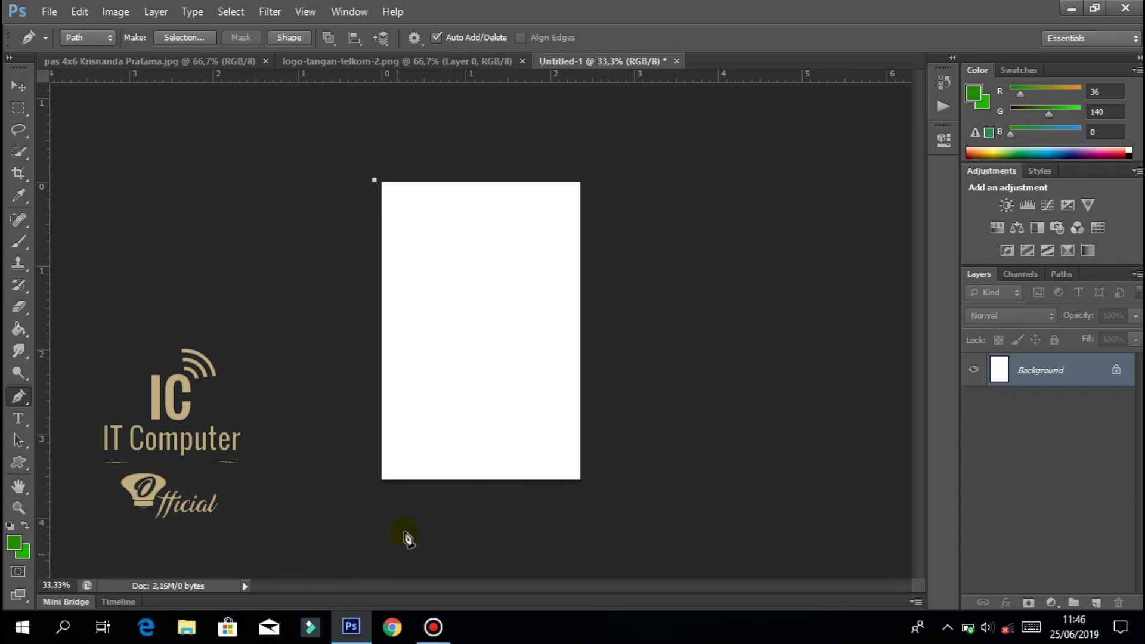
pyautogui.moveTo(465, 483); pyautogui.dragTo(345, 627)
pyautogui.hotkey('ctrl', 'z')
pyautogui.moveTo(518, 493); pyautogui.dragTo(420, 643)
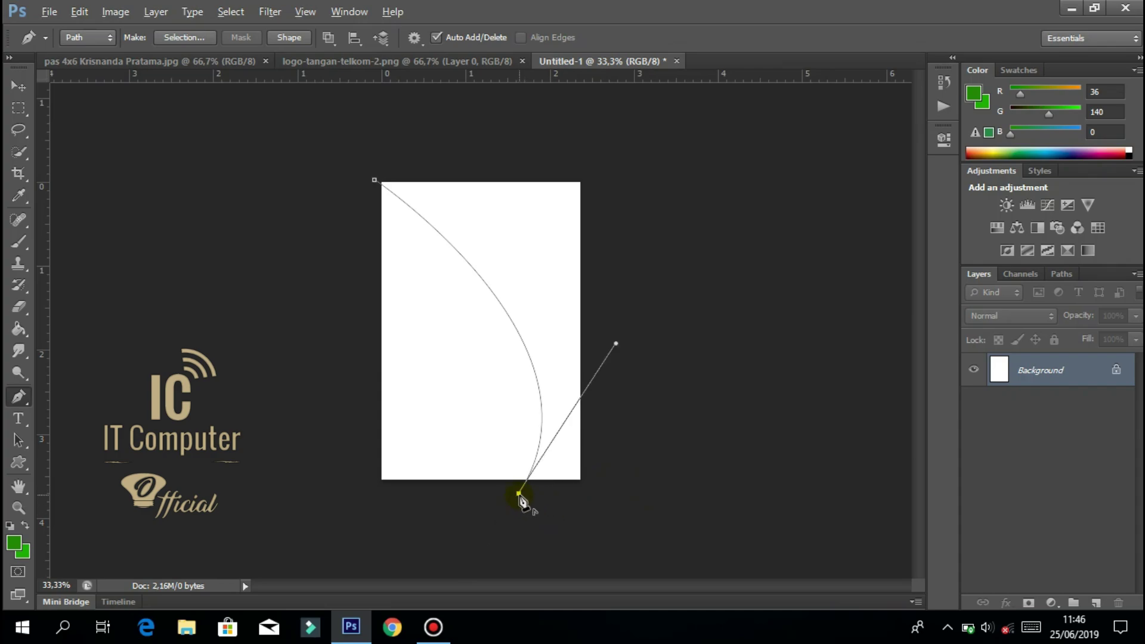
pyautogui.click(358, 493)
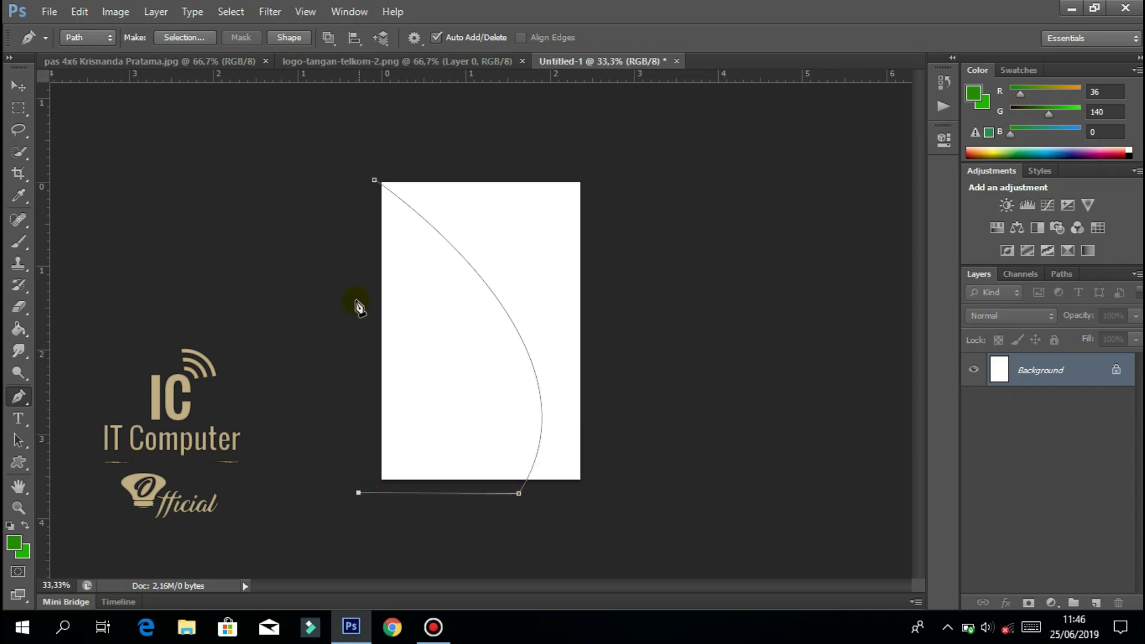
pyautogui.click(375, 180)
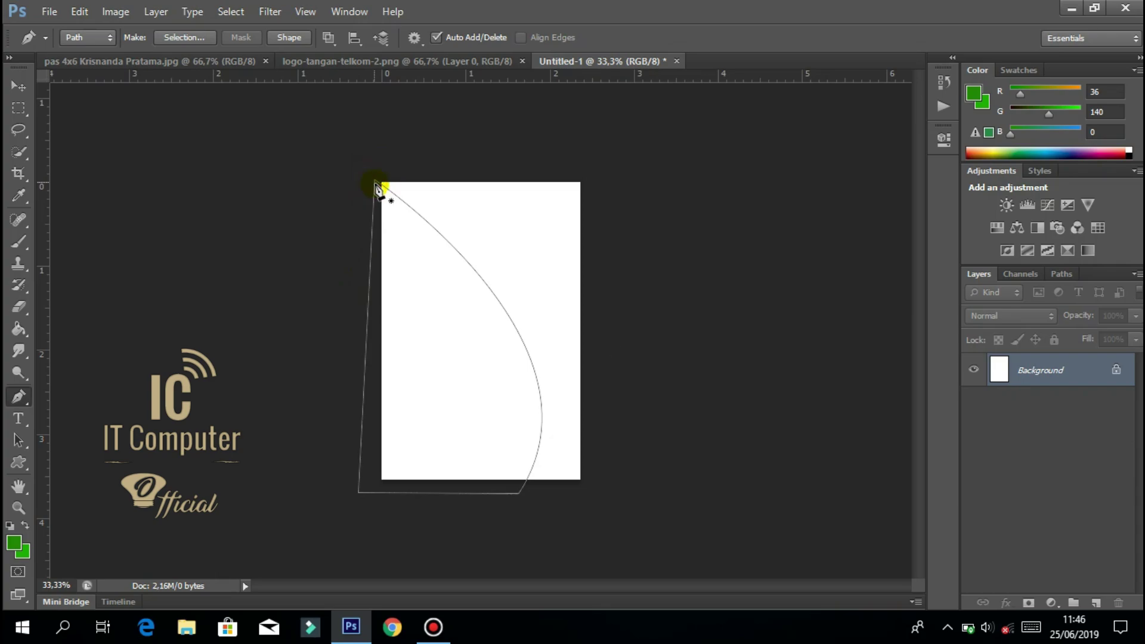
# Try nudging the locked Background with the Move tool and dismiss the locked-layer warnings.
pyautogui.click(12, 92)
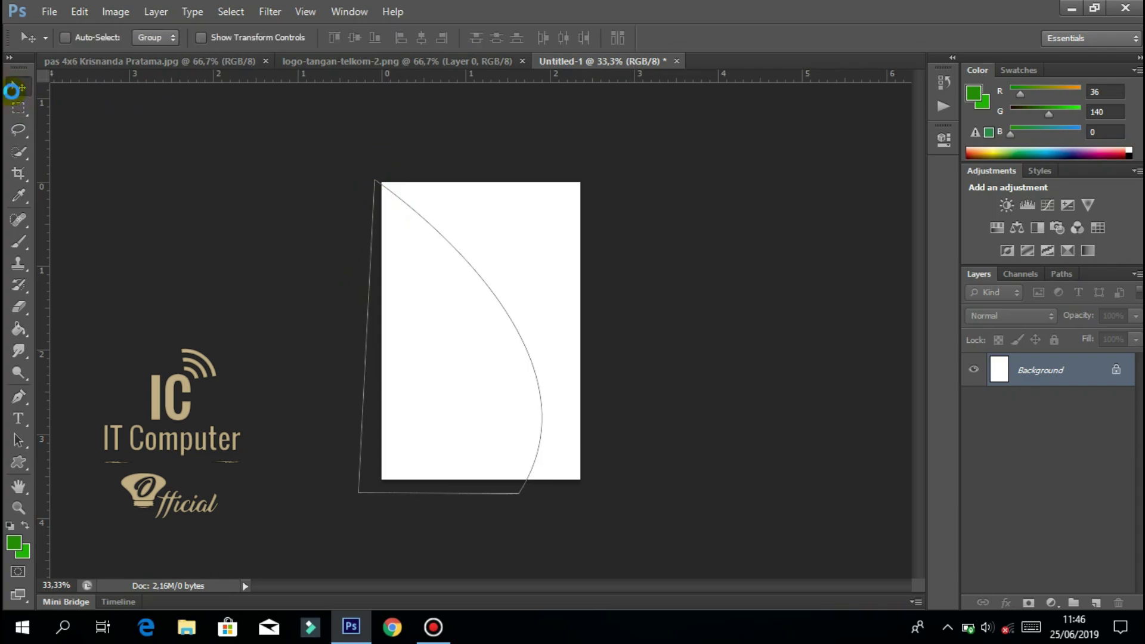
pyautogui.press('Left')
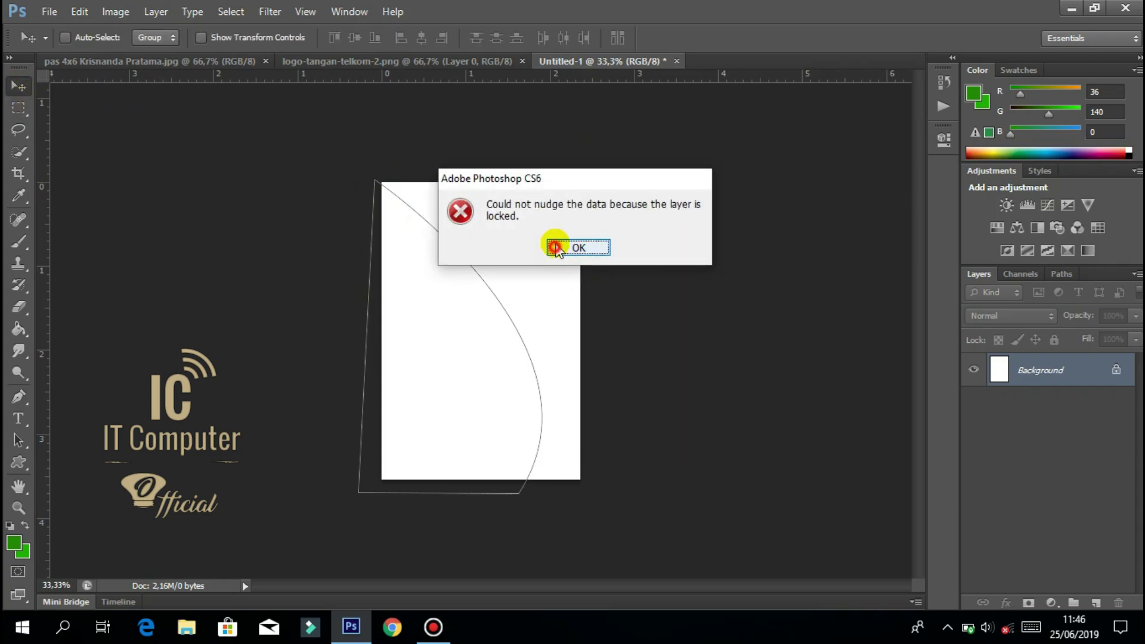
pyautogui.click(557, 249)
pyautogui.moveTo(440, 349); pyautogui.dragTo(437, 329)
pyautogui.click(582, 248)
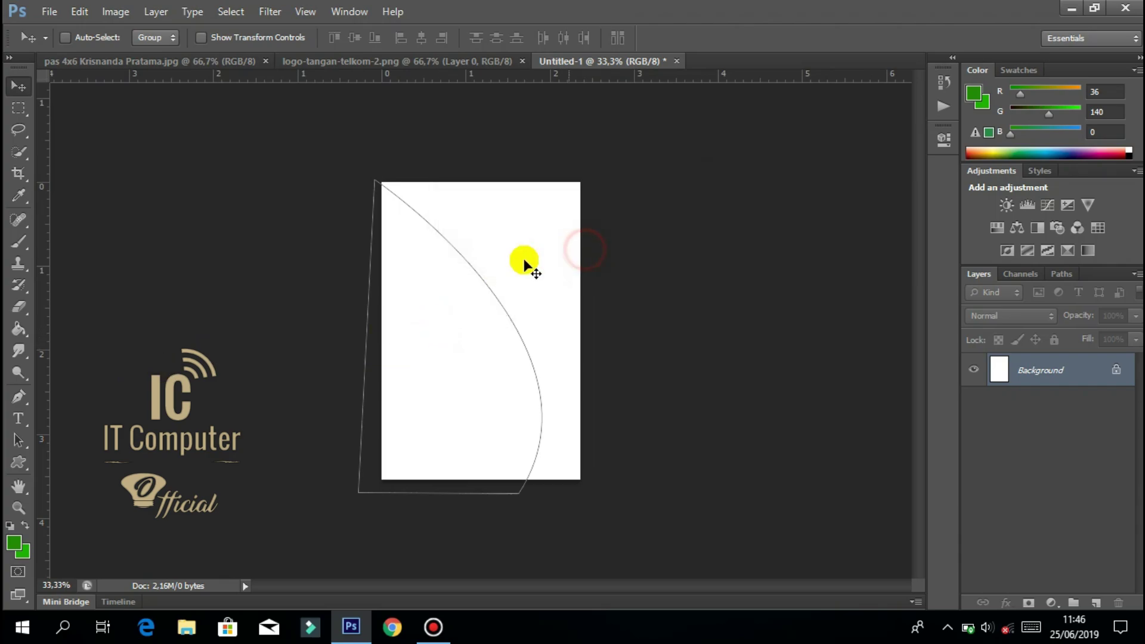
# Convert the closed curved path into a selection.
pyautogui.click(18, 397)
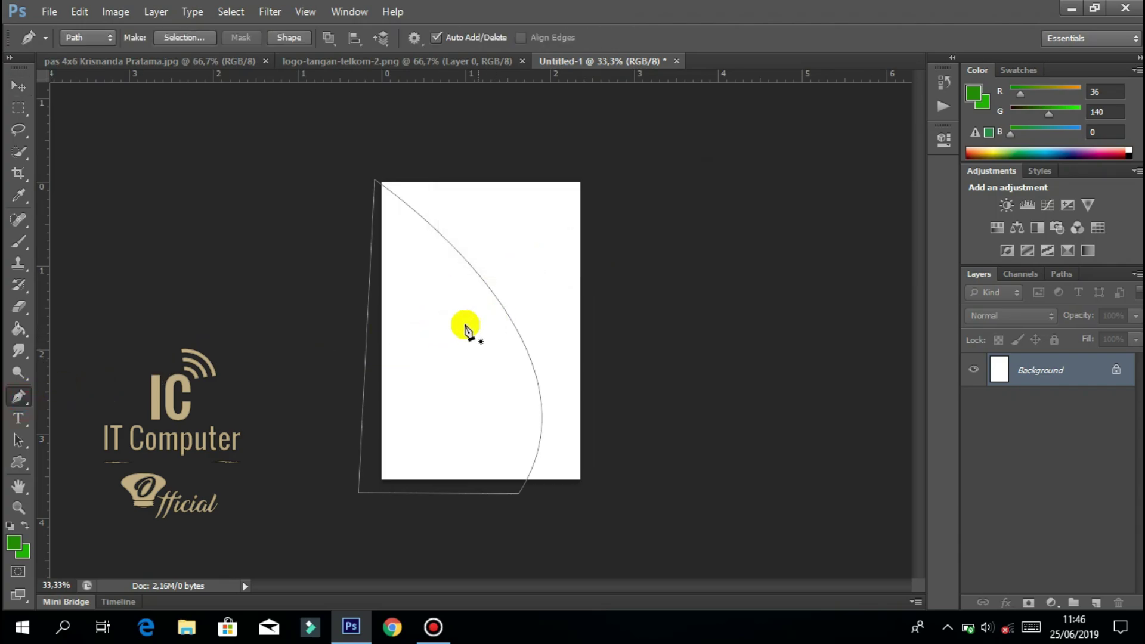
pyautogui.rightClick(462, 325)
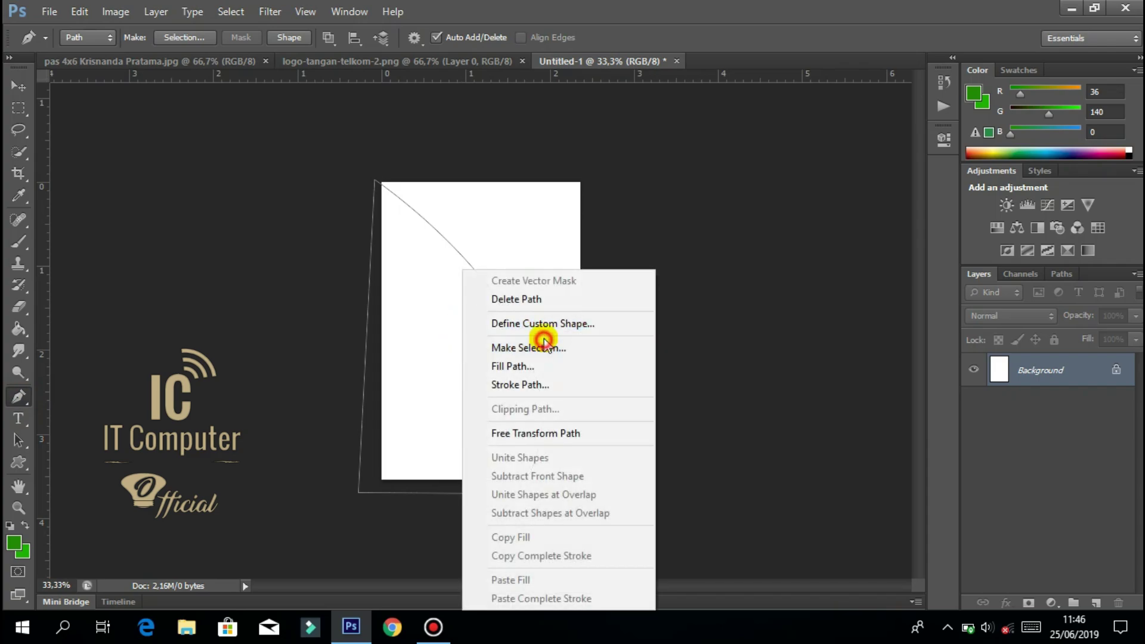
pyautogui.click(559, 350)
pyautogui.click(670, 182)
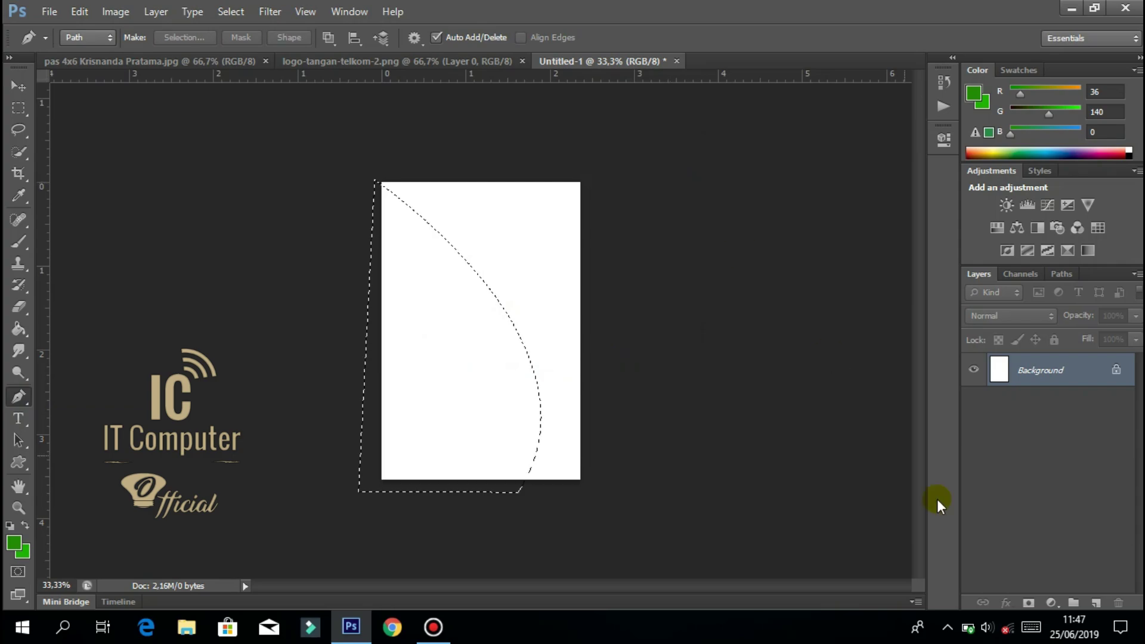
# Add a new empty Layer 1 and choose the Paint Bucket tool.
pyautogui.click(1094, 603)
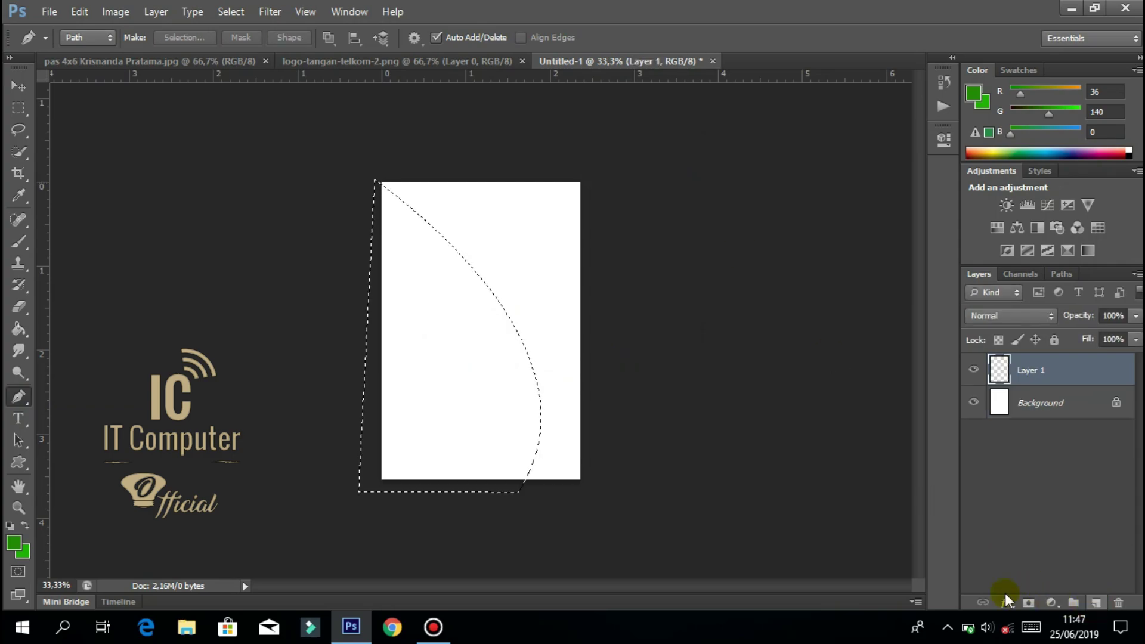
pyautogui.click(14, 110)
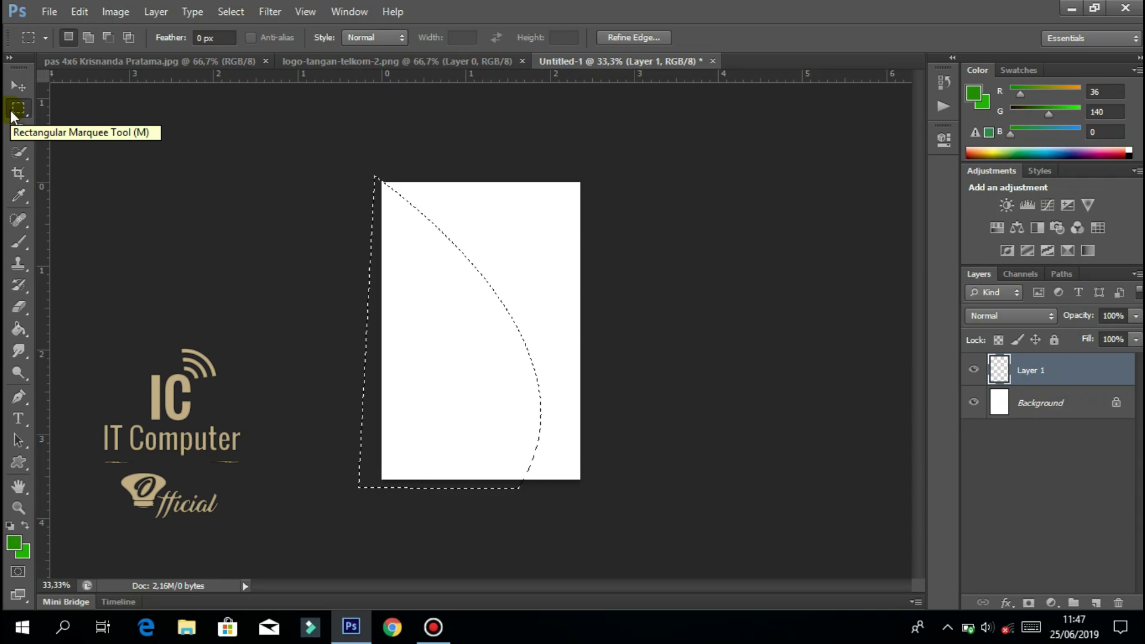
pyautogui.click(16, 87)
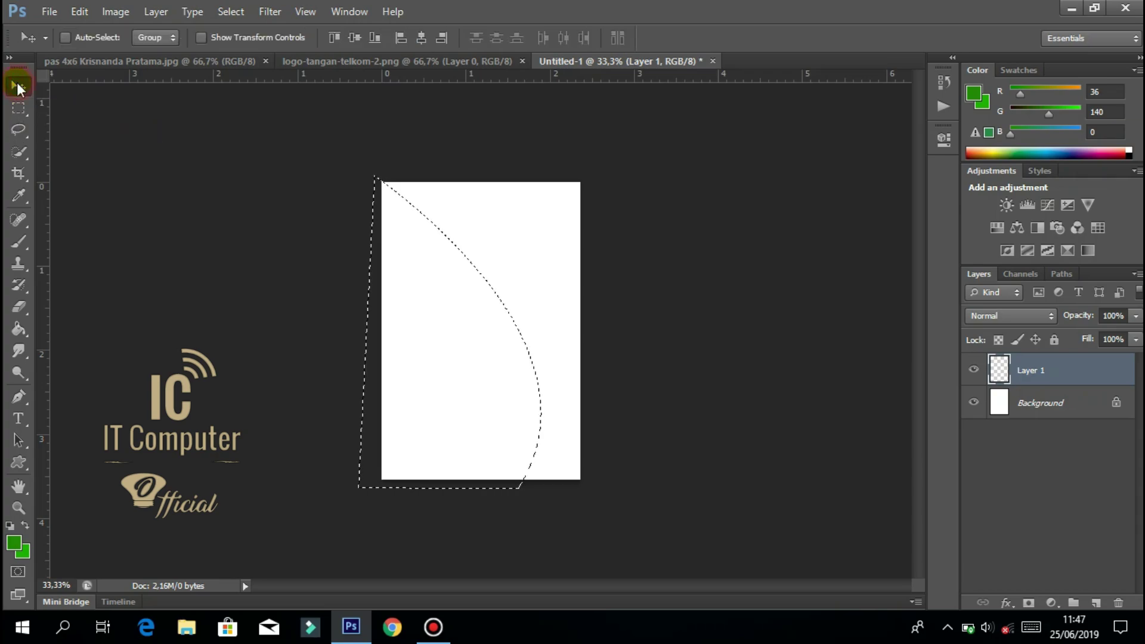
pyautogui.click(17, 331)
pyautogui.rightClick(19, 330)
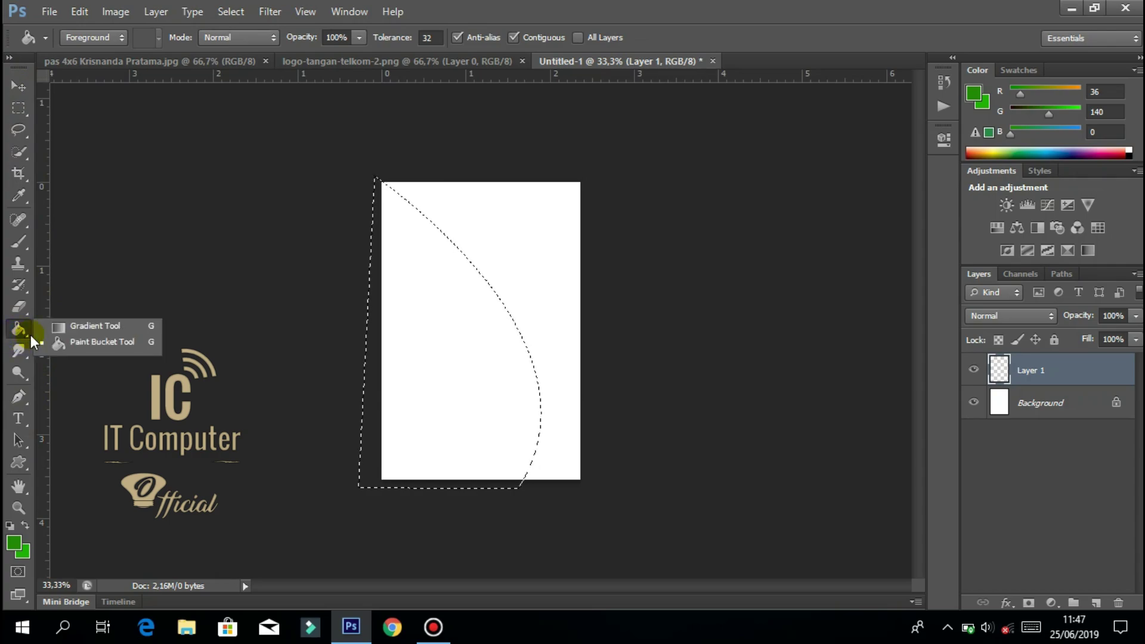
pyautogui.click(84, 343)
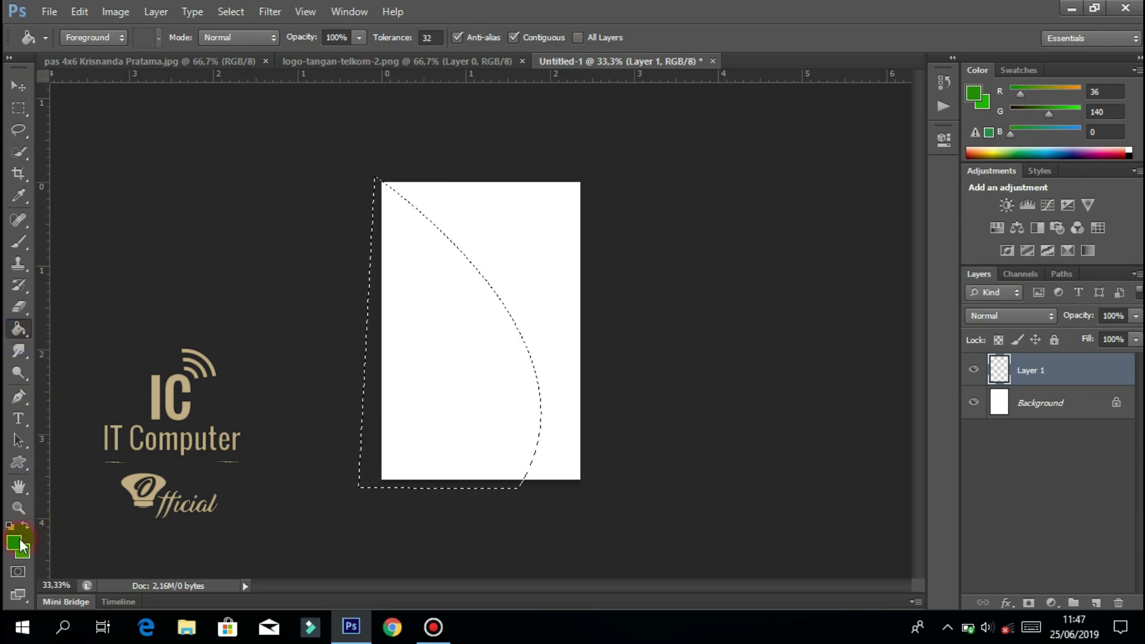
# Set the foreground colour to pure red ff0000, fill the curved selection, and deselect.
pyautogui.click(17, 543)
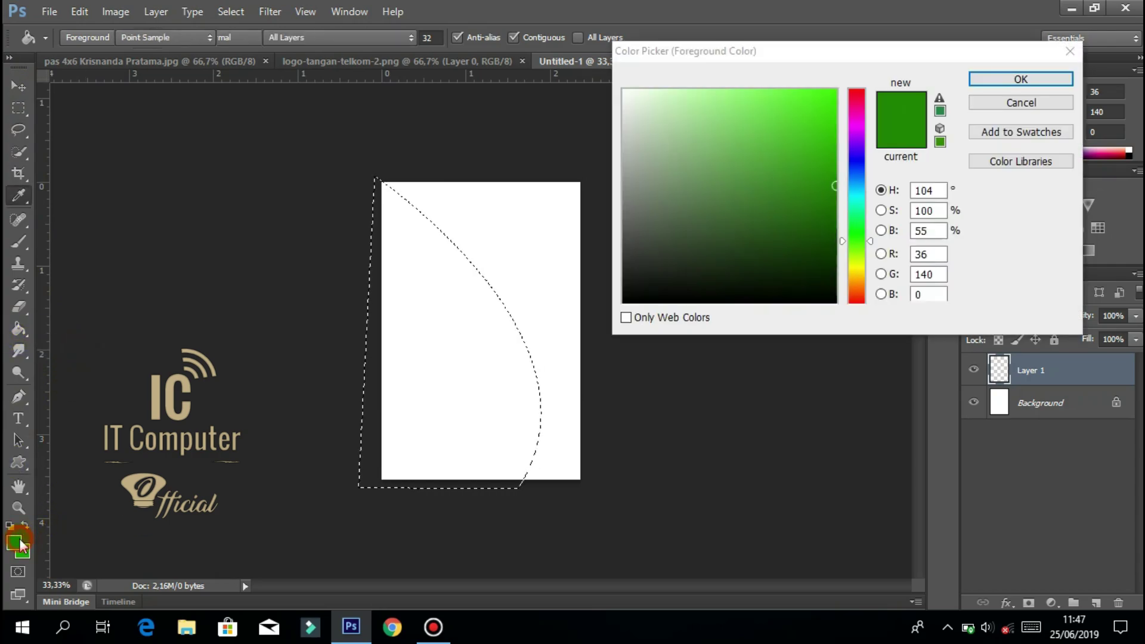
pyautogui.click(856, 331)
pyautogui.moveTo(836, 185); pyautogui.dragTo(836, 159)
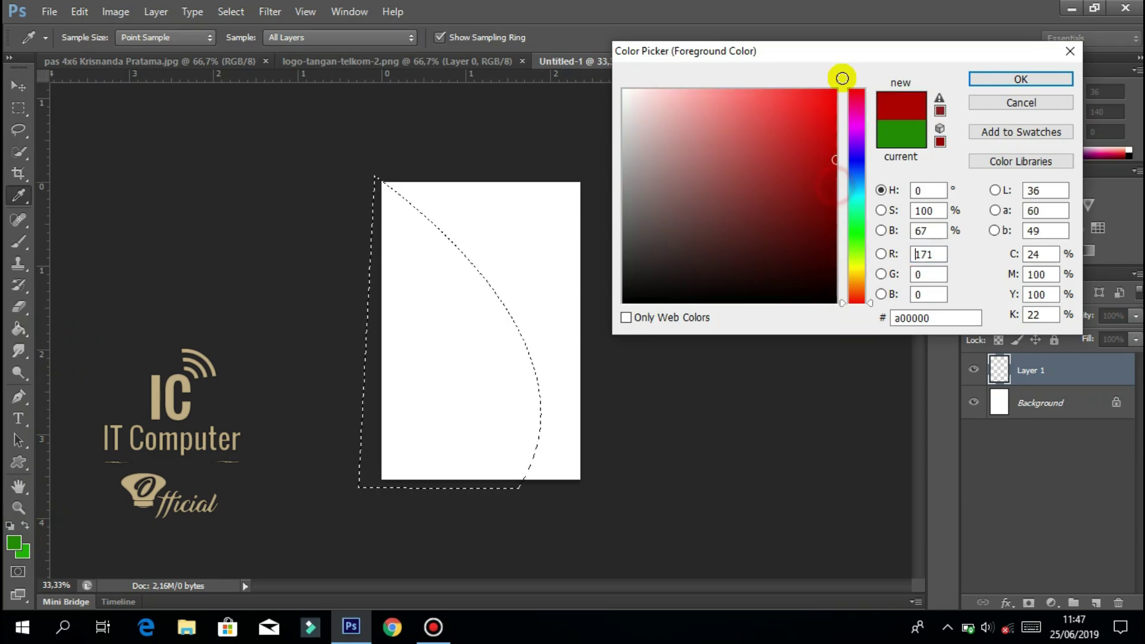
pyautogui.moveTo(842, 78); pyautogui.dragTo(842, 37)
pyautogui.click(989, 81)
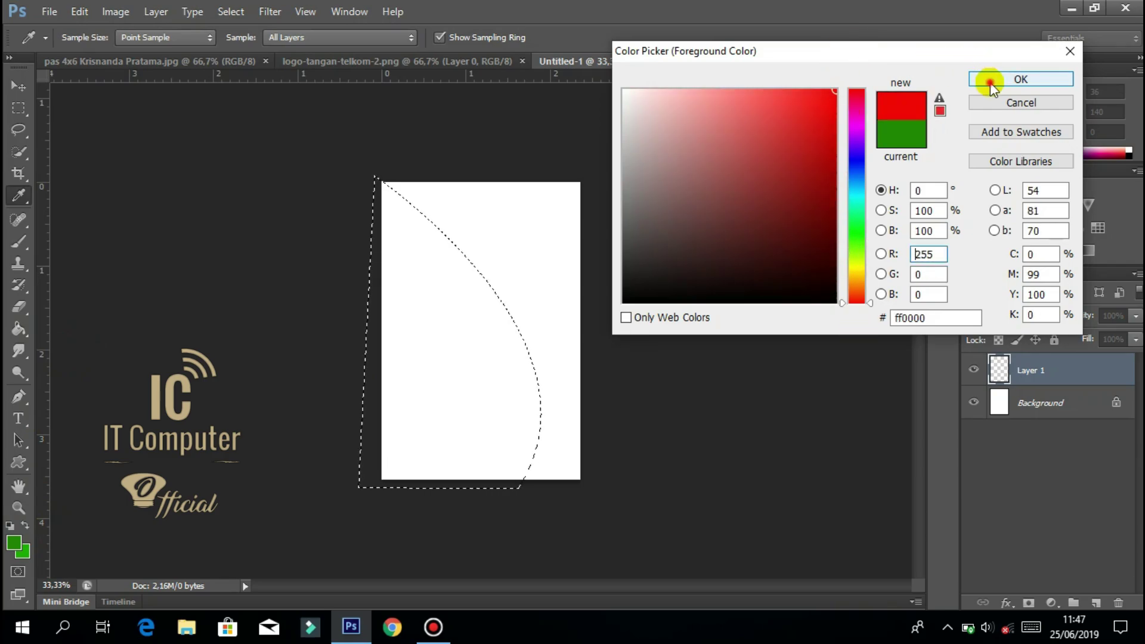
pyautogui.press('g')
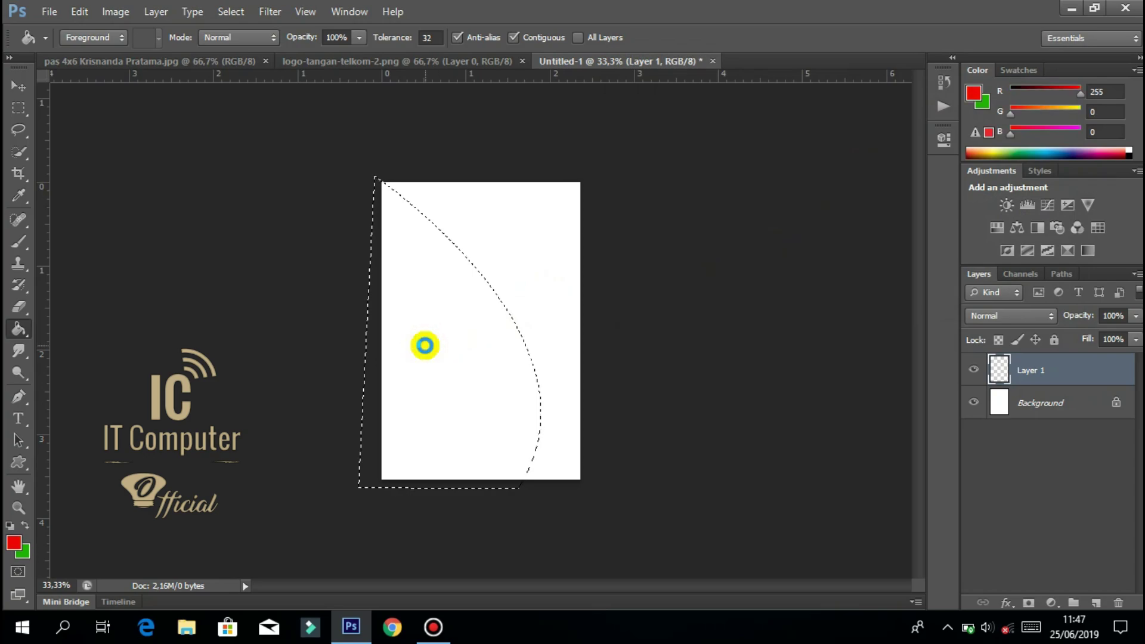
pyautogui.click(424, 345)
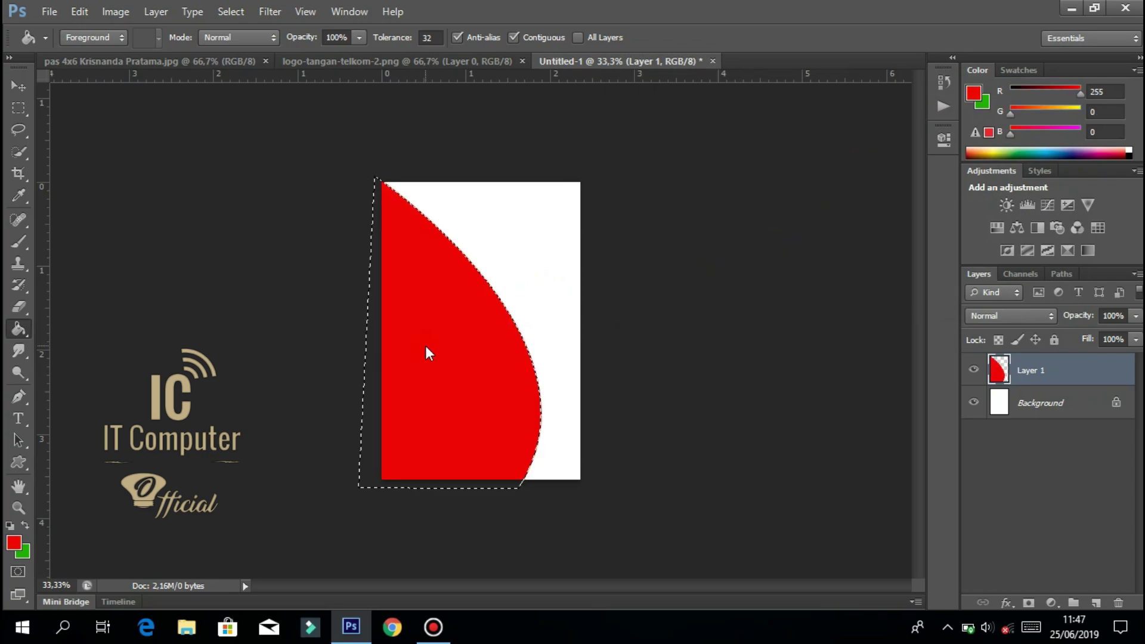
pyautogui.click(17, 111)
pyautogui.click(242, 233)
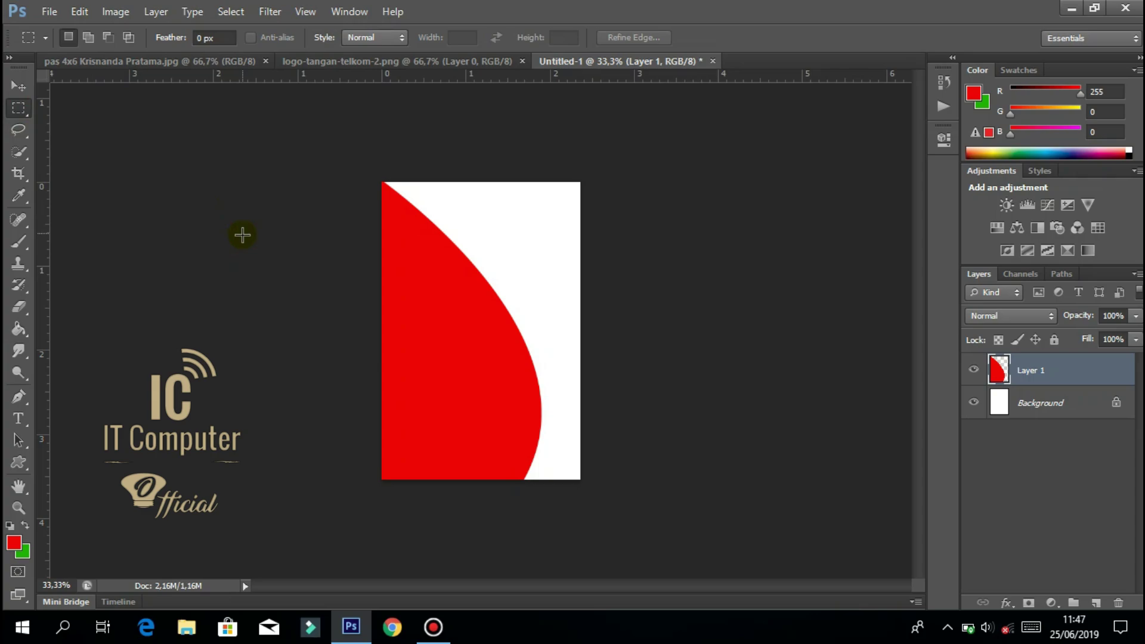
# Draw a closed Pen path across the page bottom with a curved top edge rising right.
pyautogui.click(30, 394)
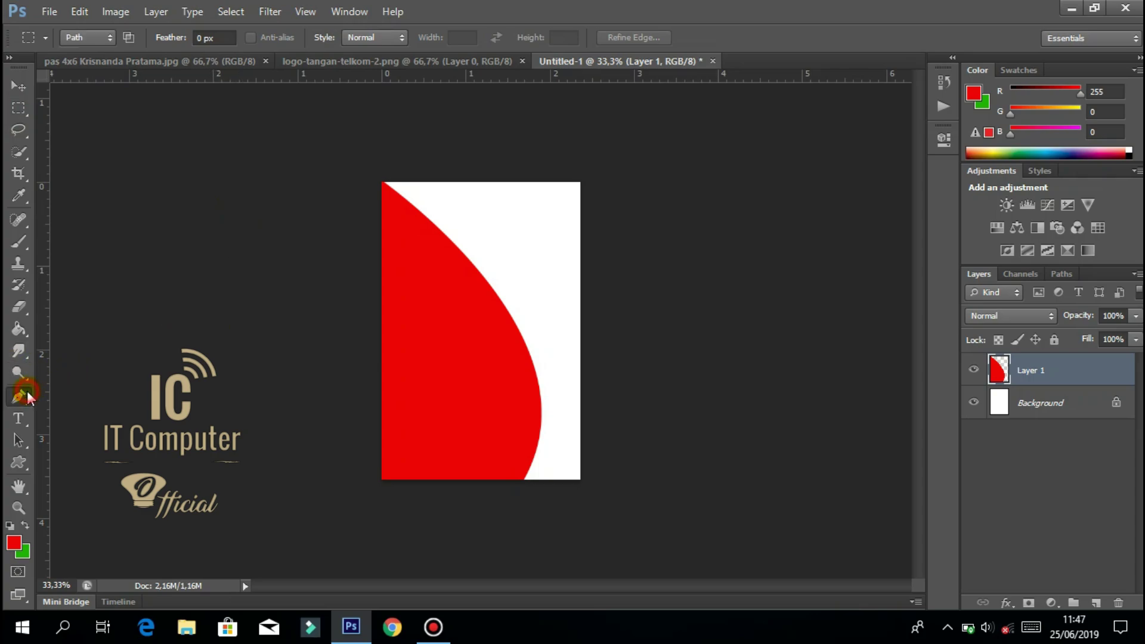
pyautogui.click(378, 439)
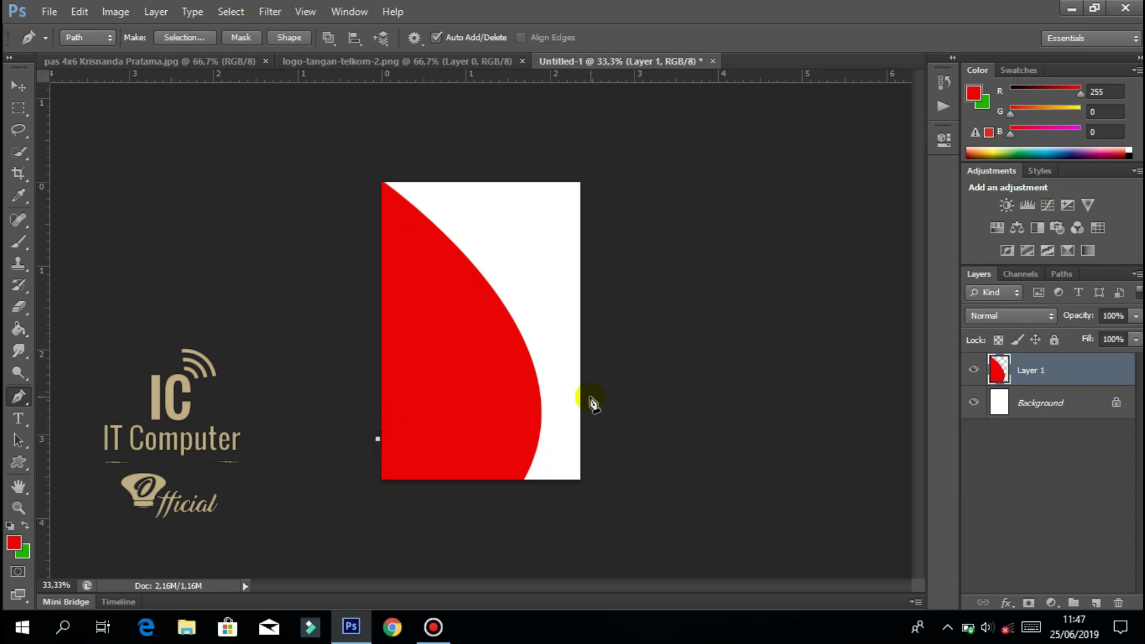
pyautogui.moveTo(586, 397); pyautogui.dragTo(647, 312)
pyautogui.hotkey('ctrl', 'z')
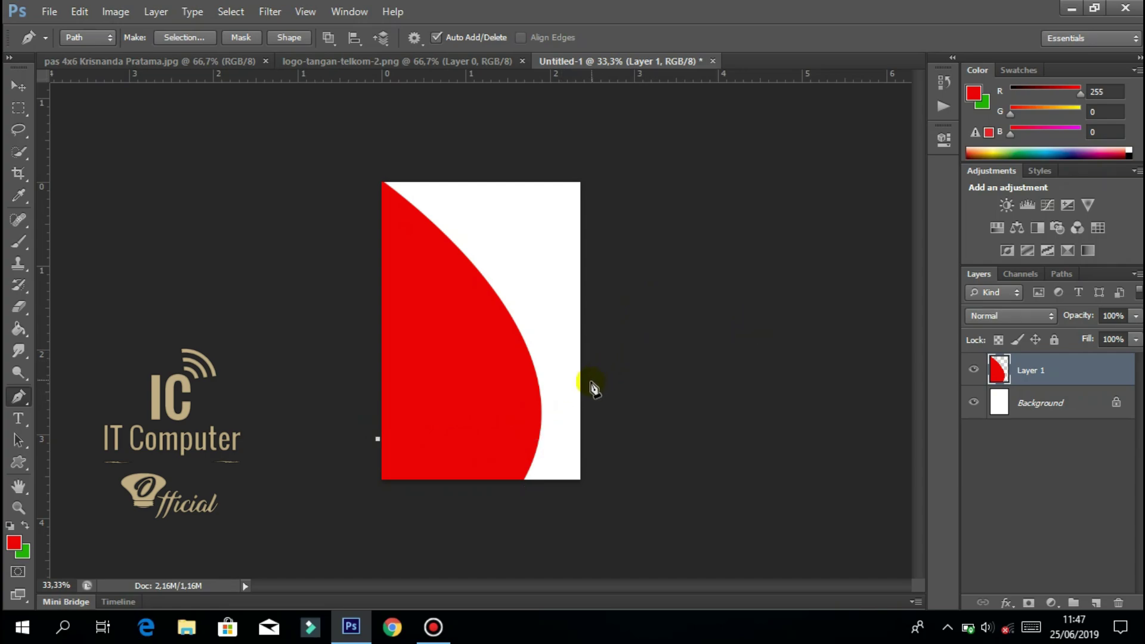
pyautogui.moveTo(589, 383); pyautogui.dragTo(678, 278)
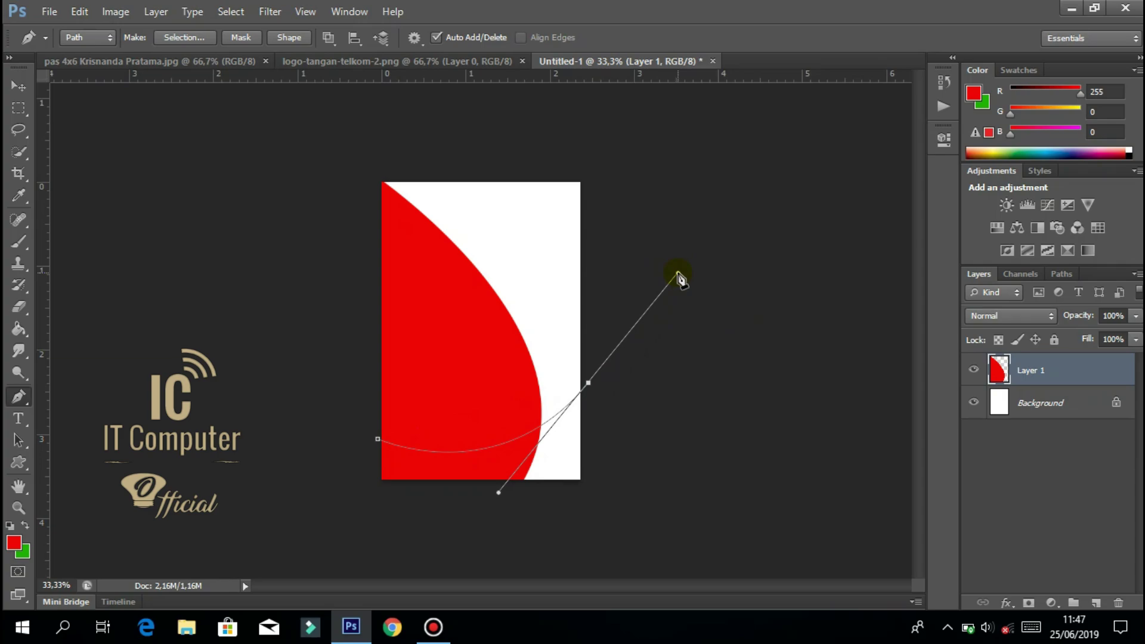
pyautogui.moveTo(589, 383); pyautogui.dragTo(589, 482)
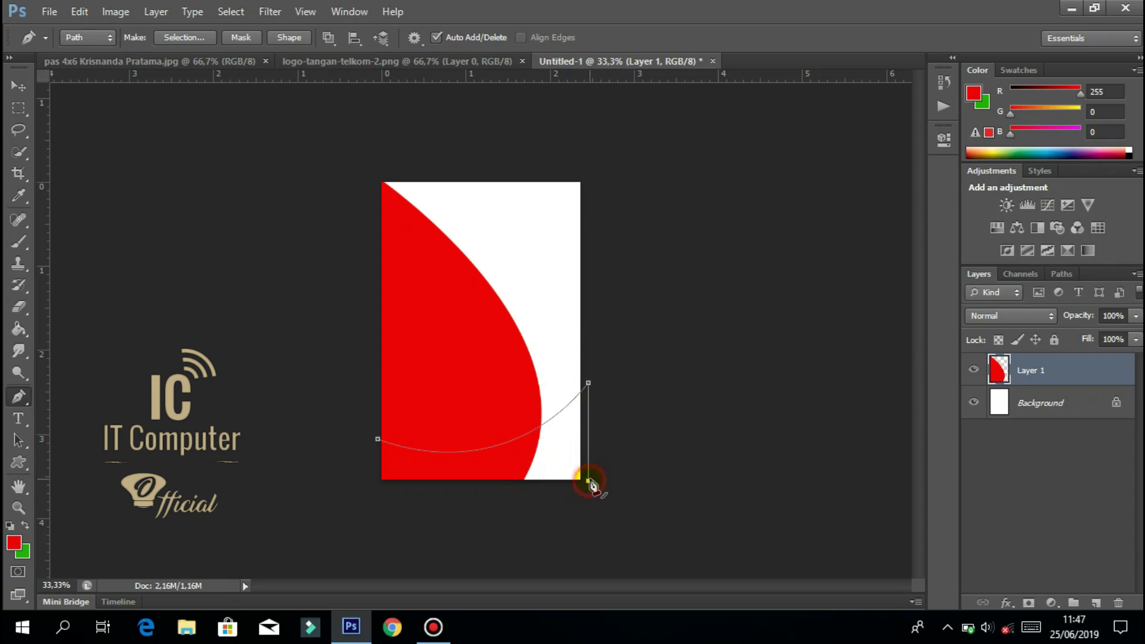
pyautogui.click(460, 494)
pyautogui.click(378, 494)
pyautogui.click(378, 439)
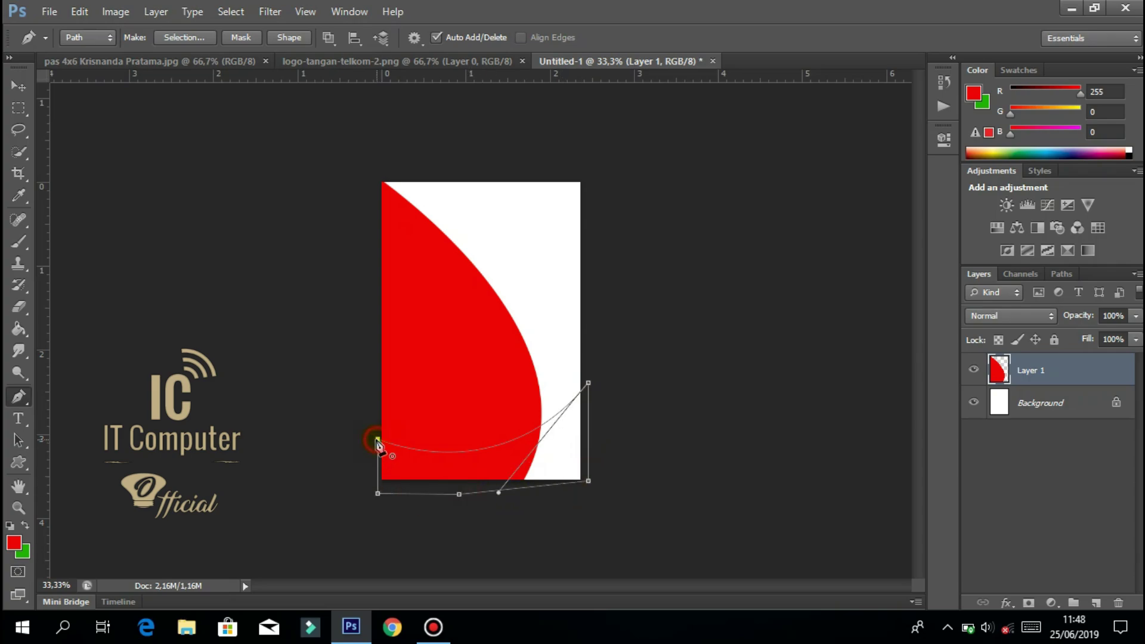
# Make a selection from the bottom path with Feather Radius 0.
pyautogui.rightClick(429, 458)
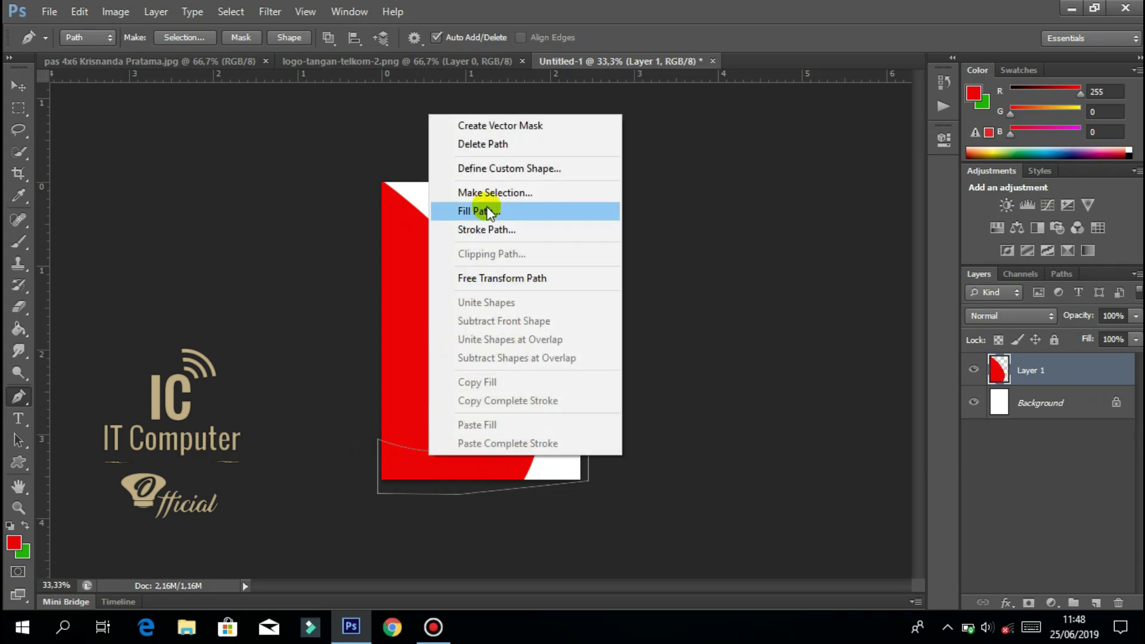
pyautogui.click(484, 197)
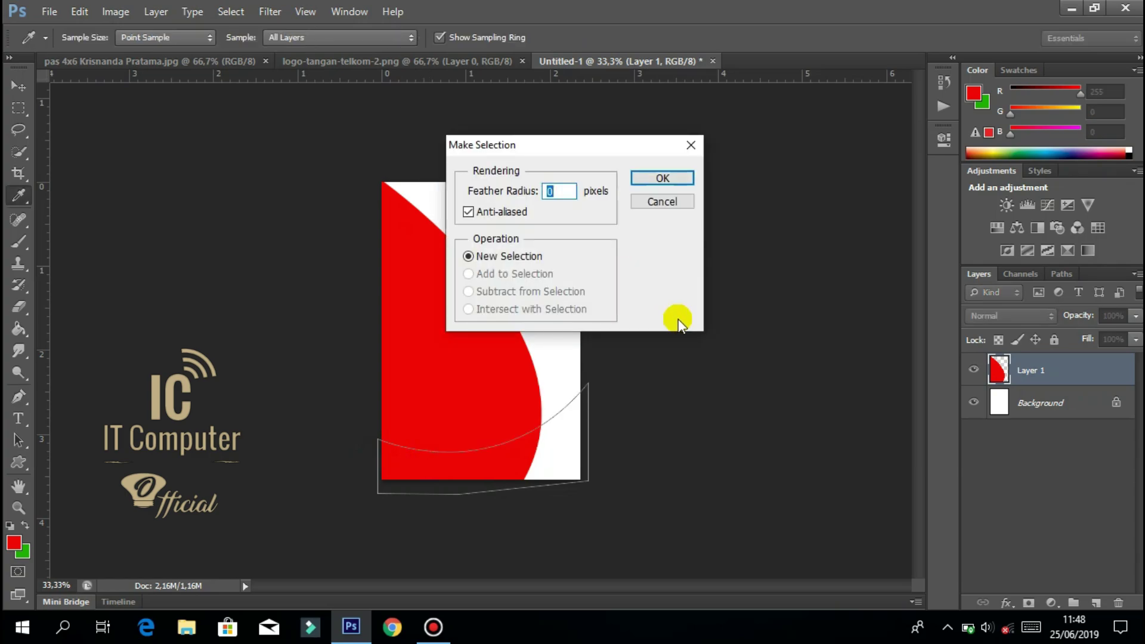
pyautogui.press('Return')
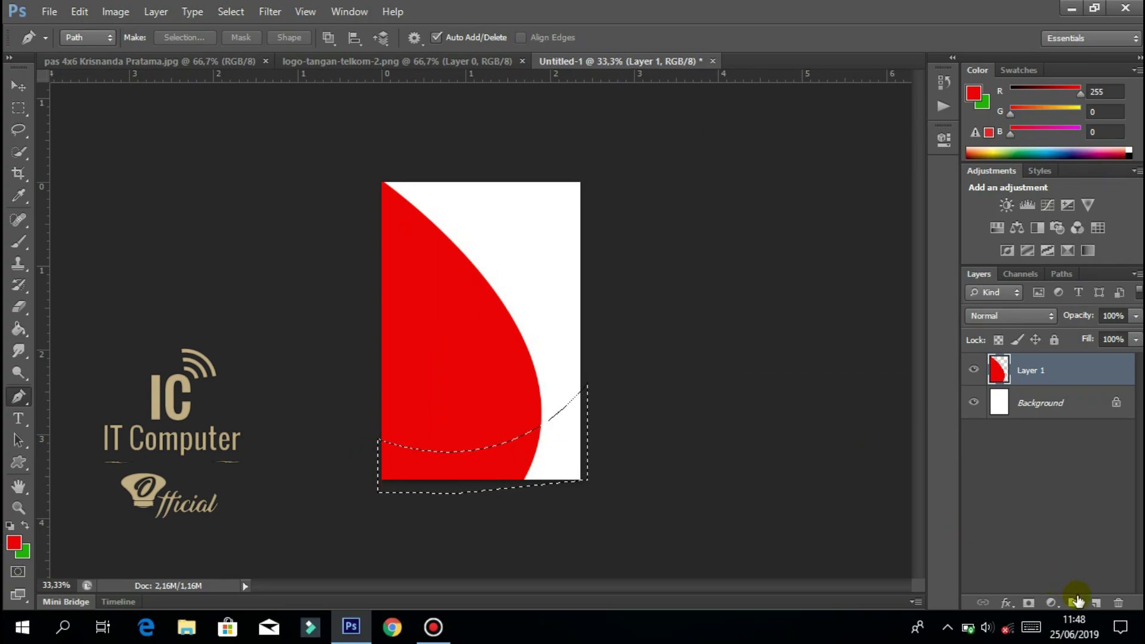
# On new Layer 2, Paint Bucket the bottom band selection black, then deselect.
pyautogui.click(1096, 604)
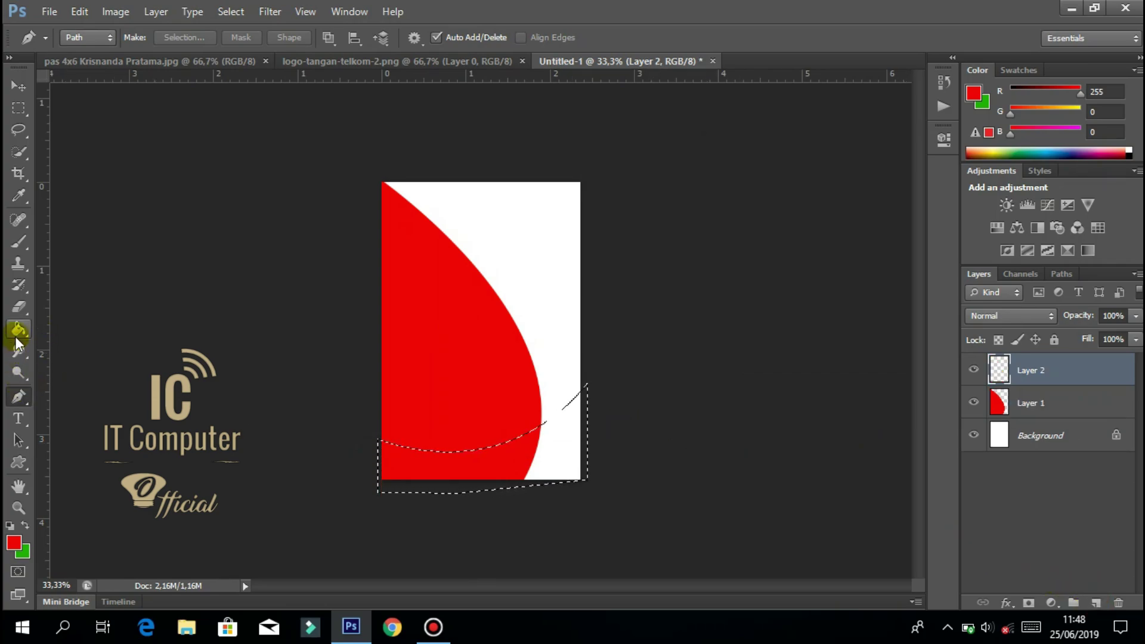
pyautogui.click(14, 543)
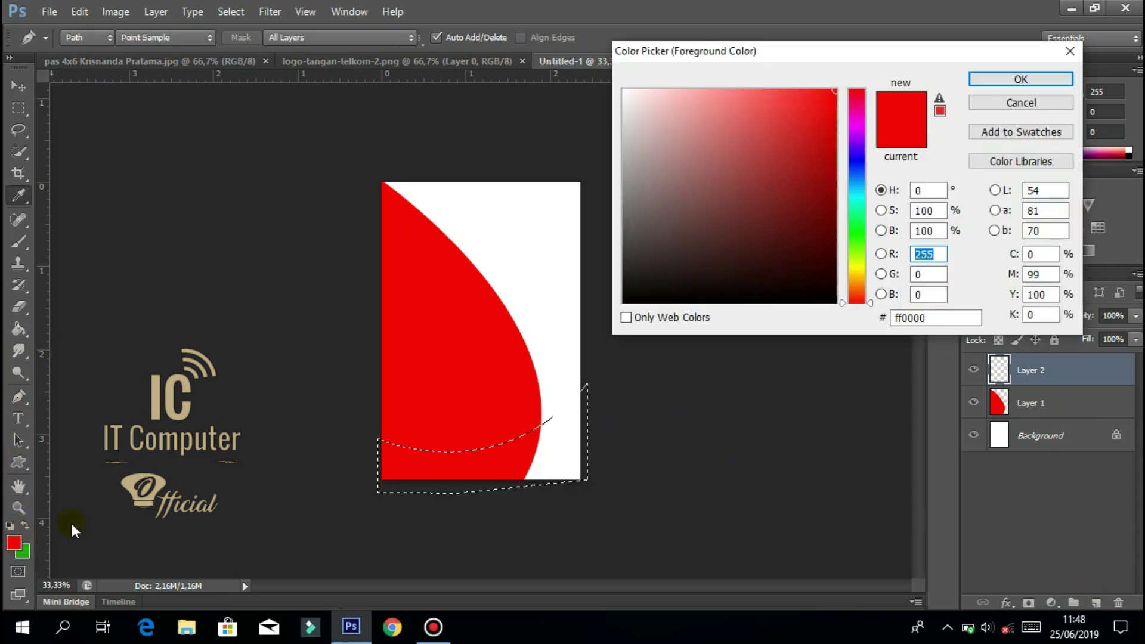
pyautogui.moveTo(771, 112); pyautogui.dragTo(554, 364)
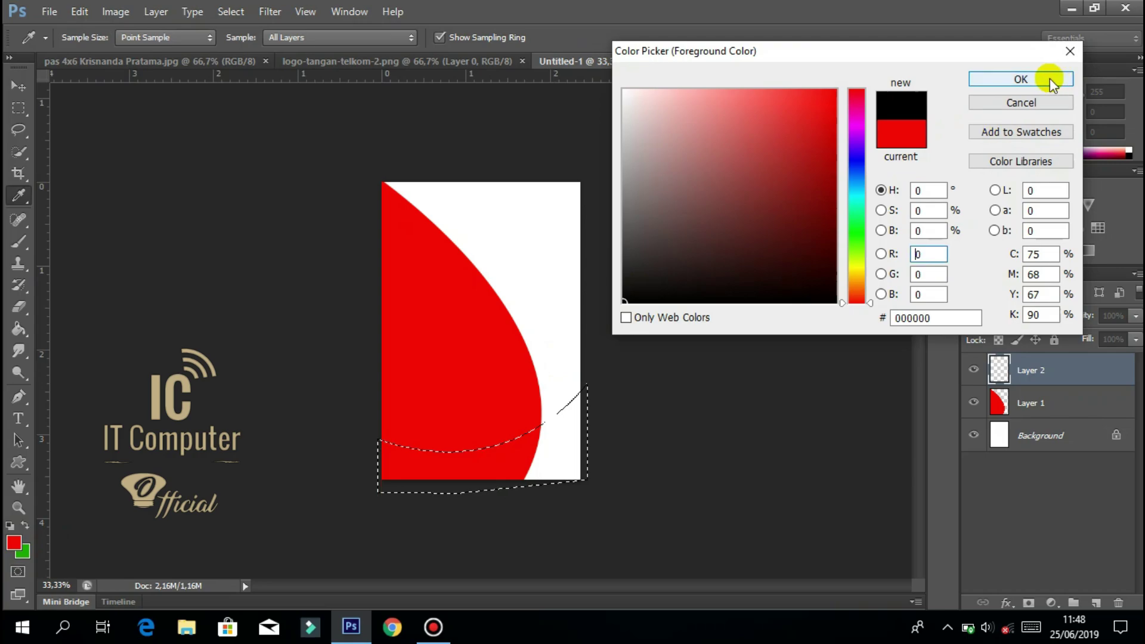
pyautogui.click(1049, 78)
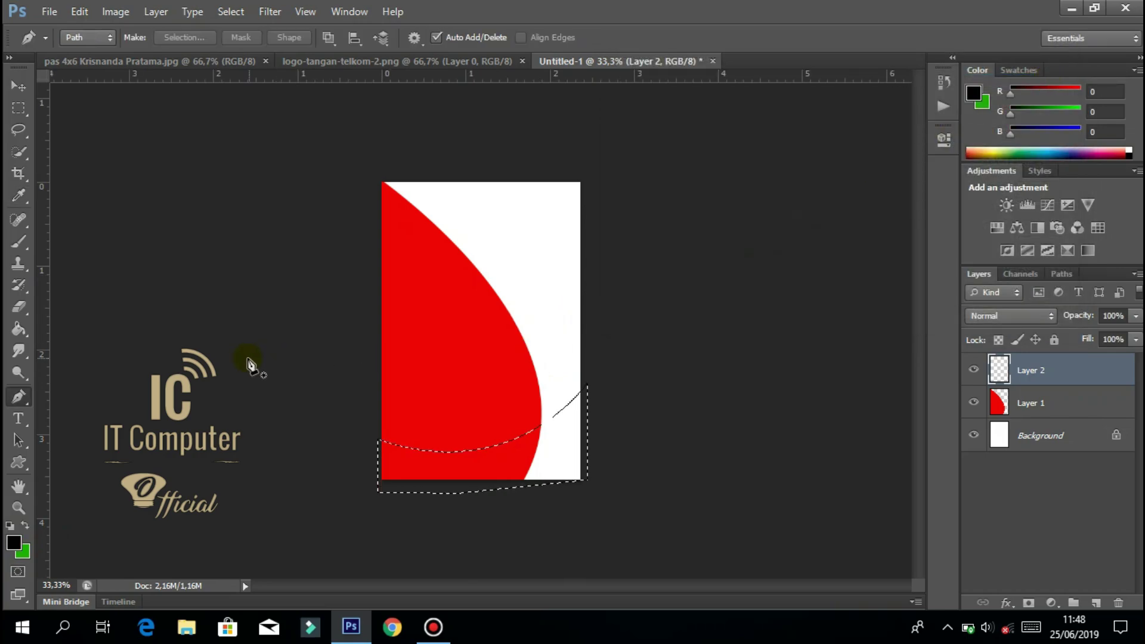
pyautogui.click(18, 329)
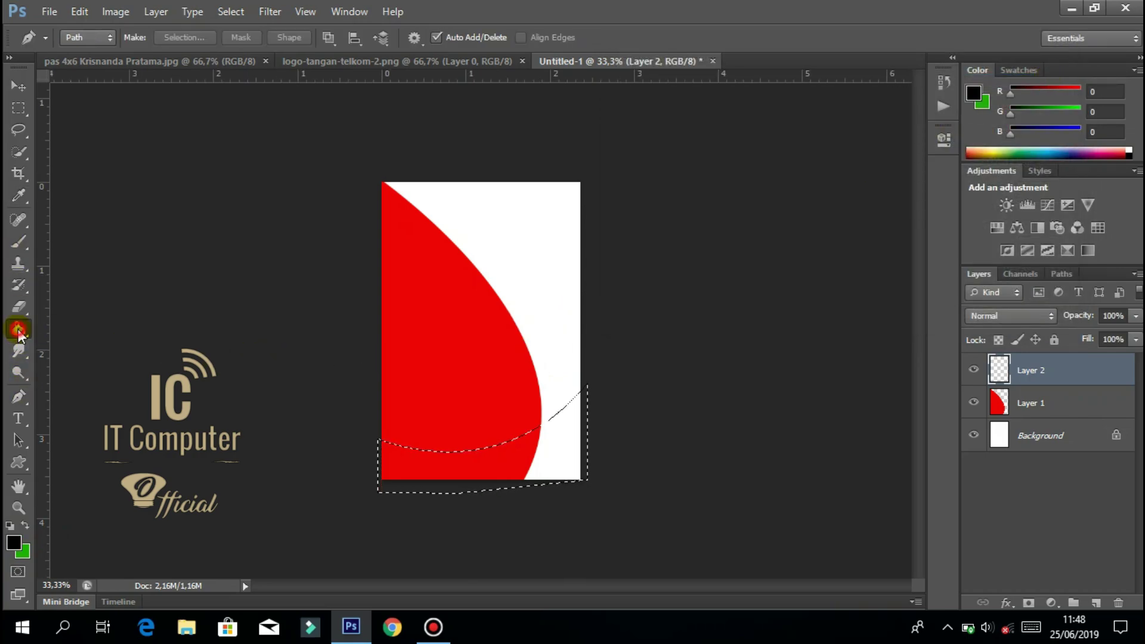
pyautogui.click(537, 454)
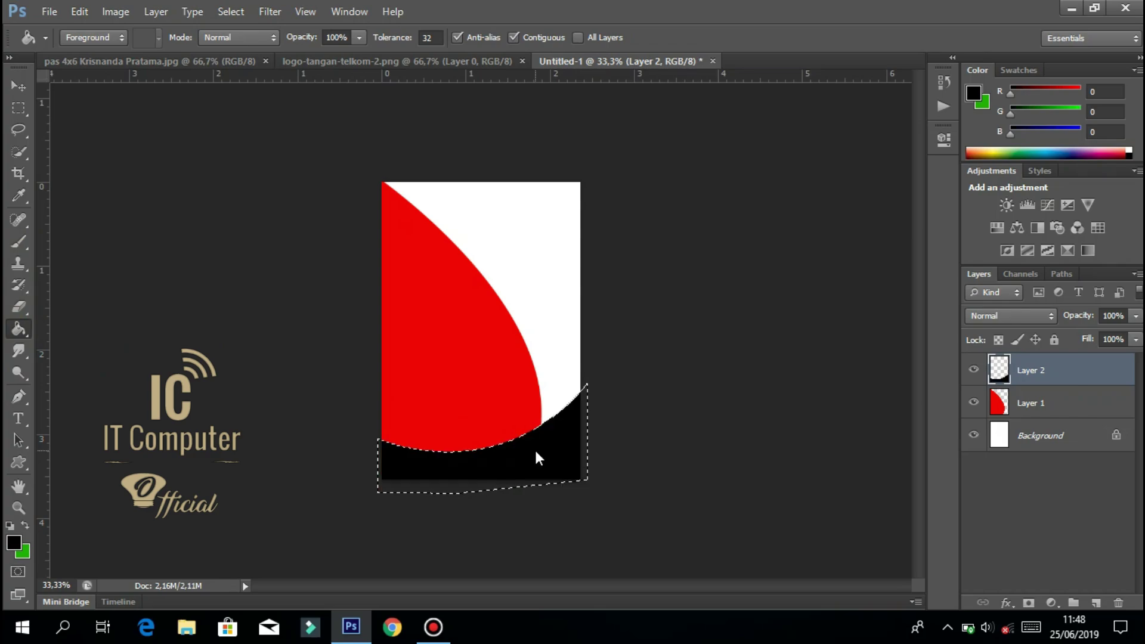
pyautogui.click(18, 108)
pyautogui.click(188, 199)
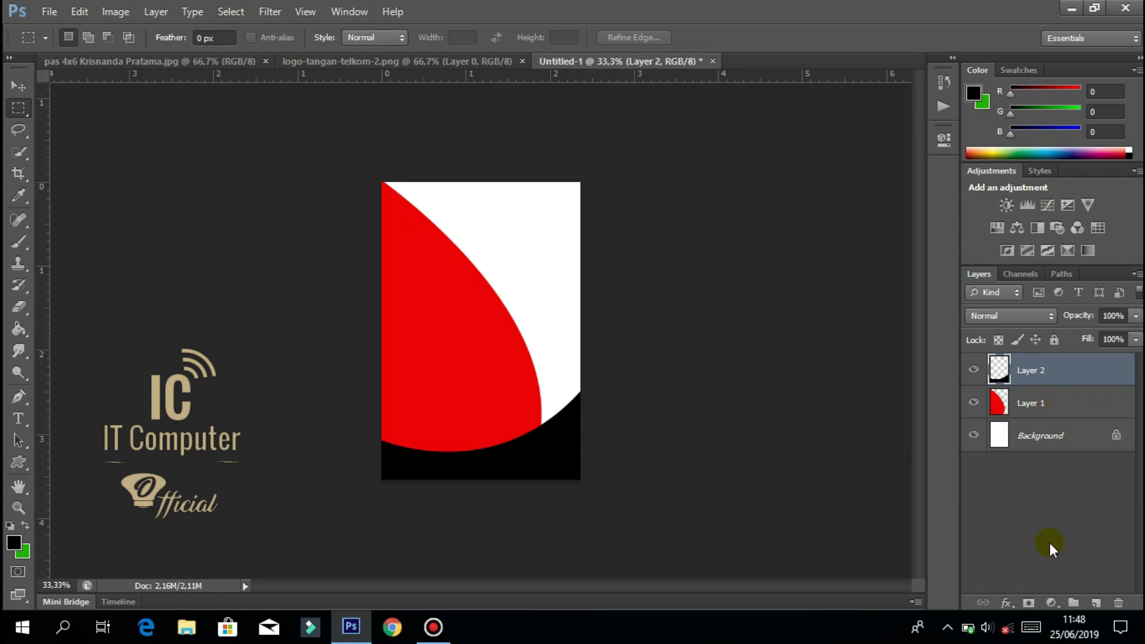
# Duplicate Layer 2, then duplicate the copy, yielding Layer 2 copy and Layer 2 copy 2.
pyautogui.rightClick(1056, 368)
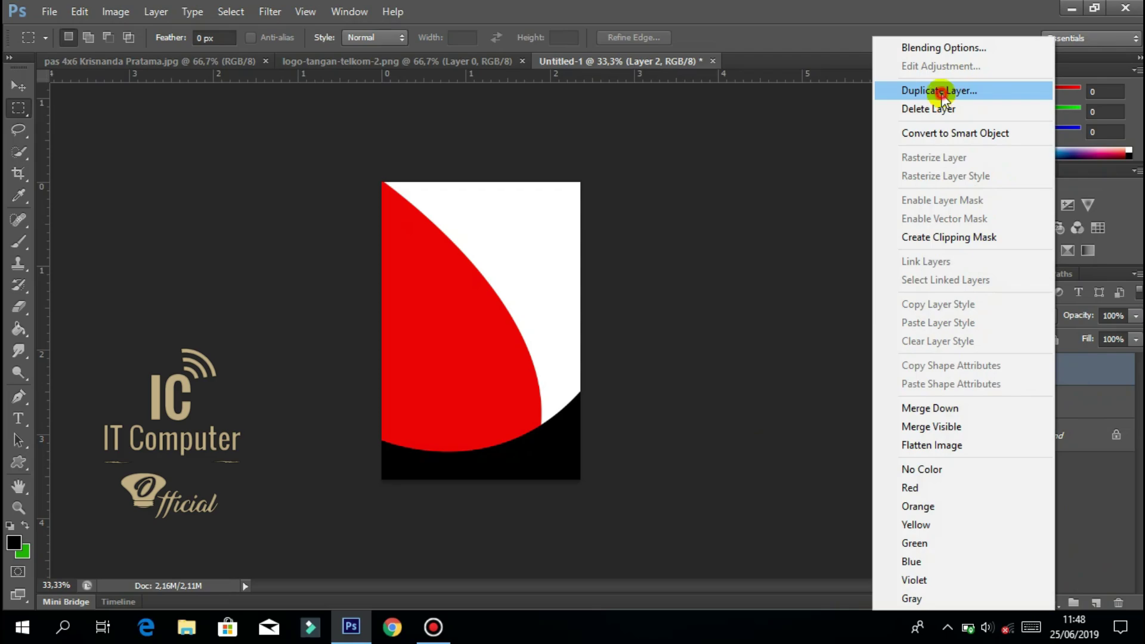
pyautogui.click(941, 93)
pyautogui.press('Return')
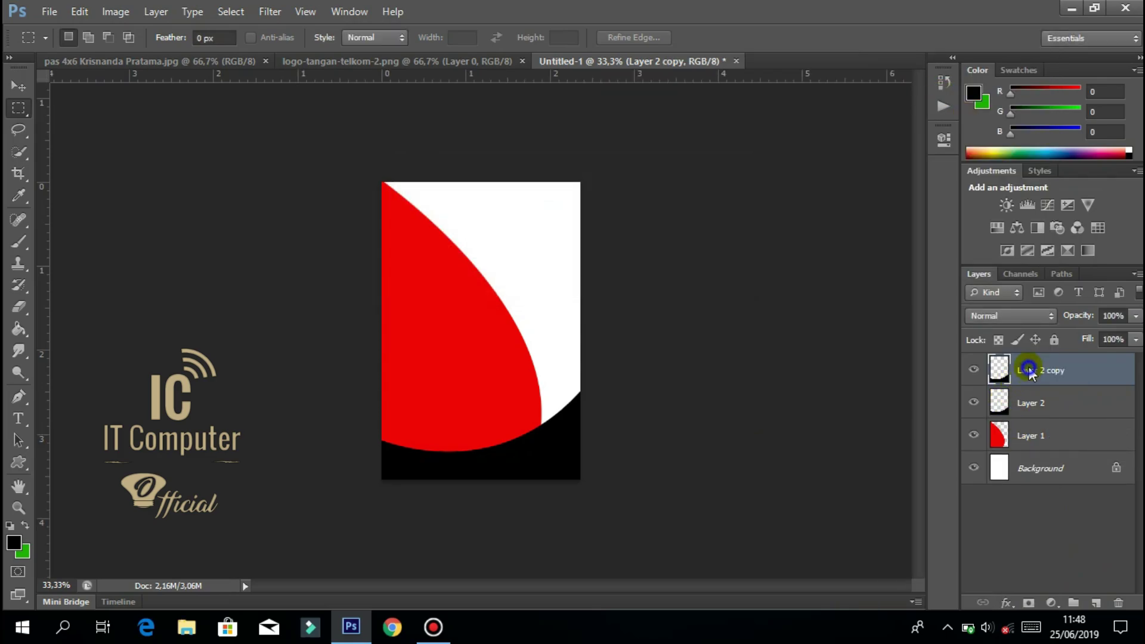
pyautogui.rightClick(1026, 357)
pyautogui.click(940, 88)
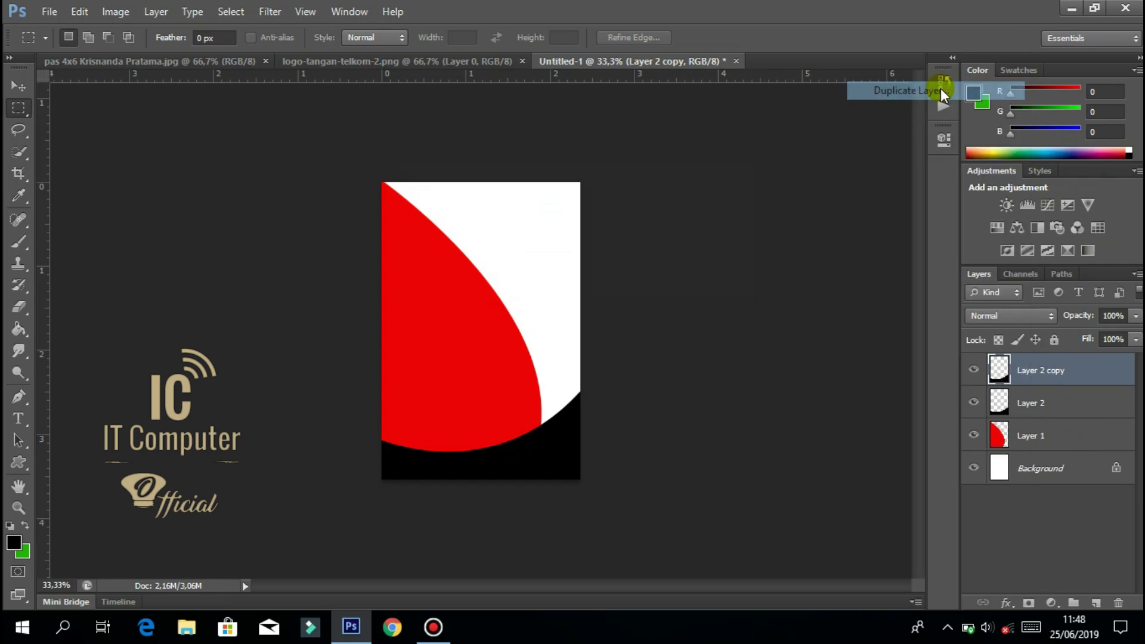
pyautogui.press('Return')
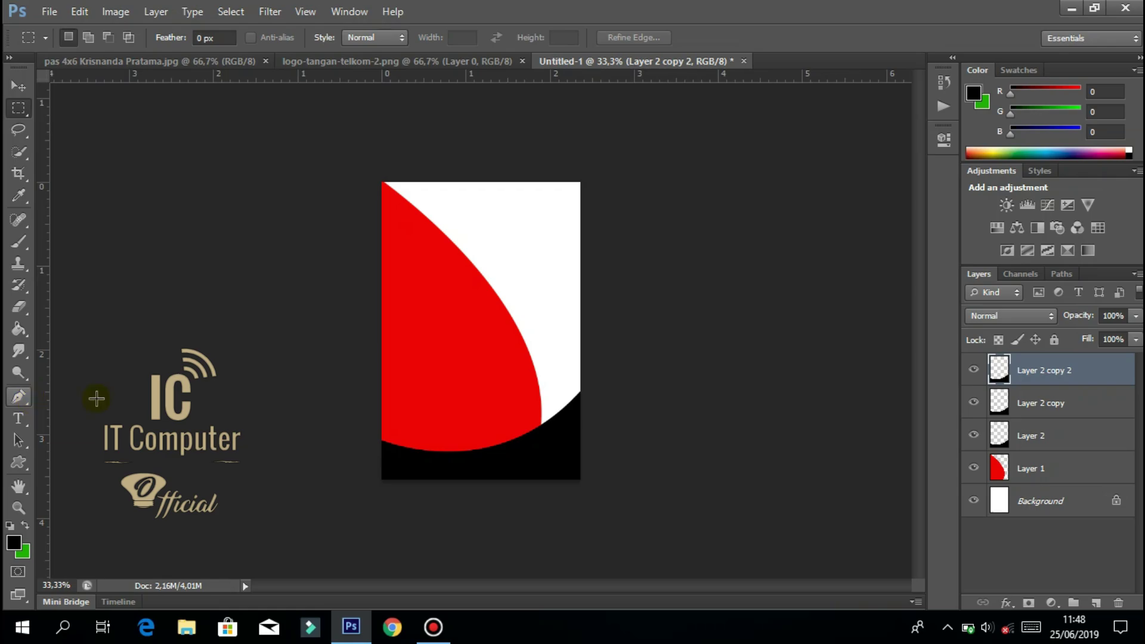
# Open Blending Options for Layer 2 copy and close Layer Style without changes.
pyautogui.click(1051, 405)
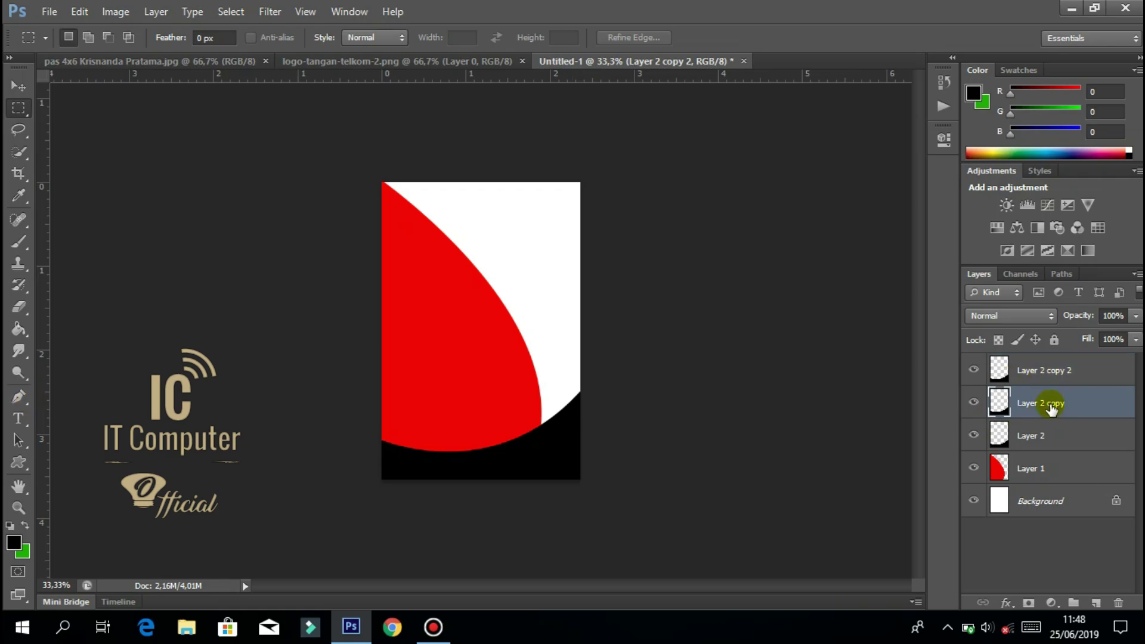
pyautogui.rightClick(1049, 404)
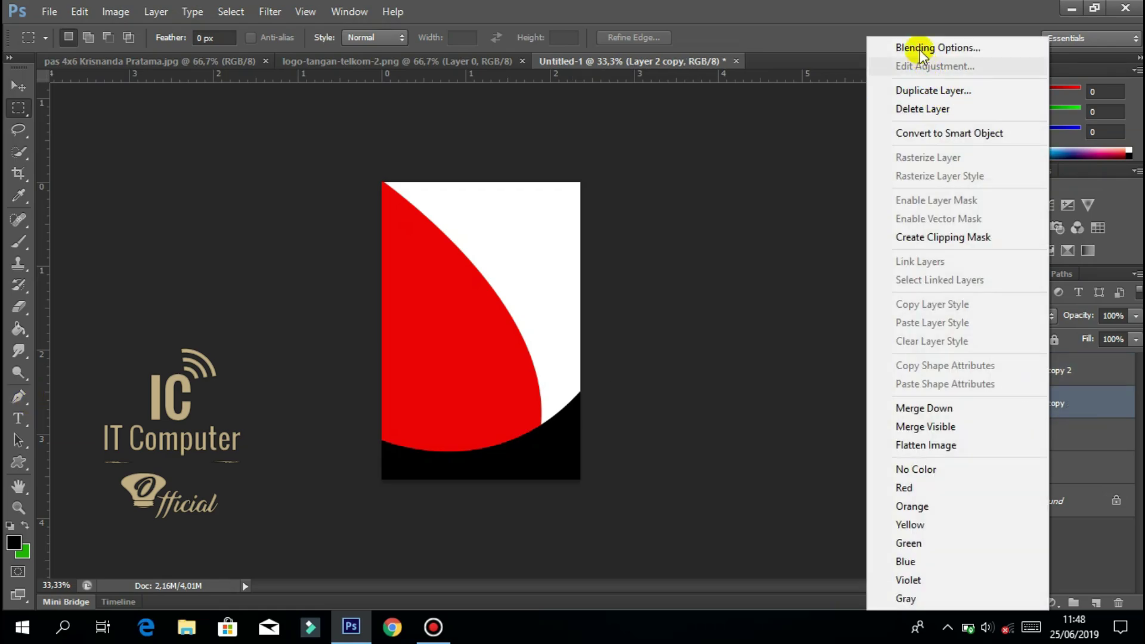
pyautogui.click(918, 48)
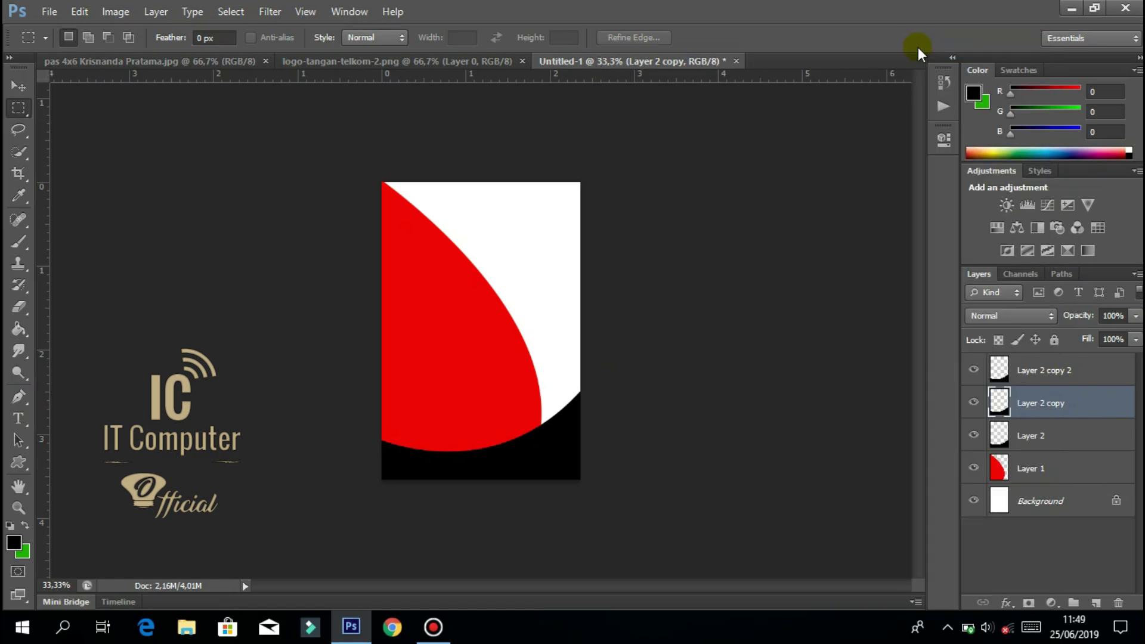
pyautogui.press('space')
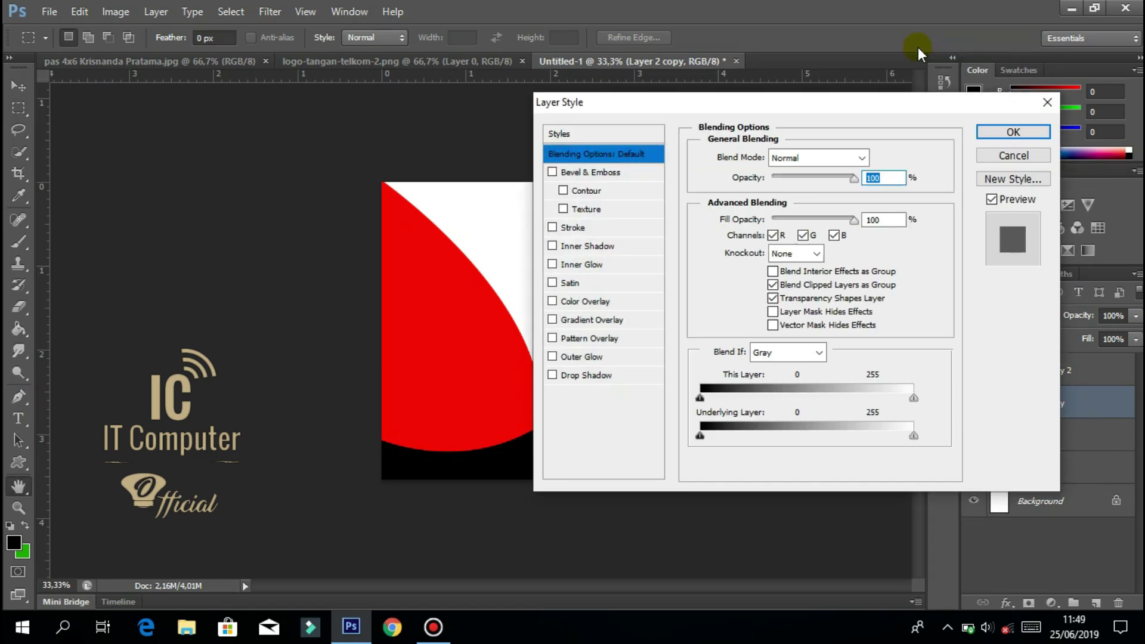
pyautogui.click(1047, 103)
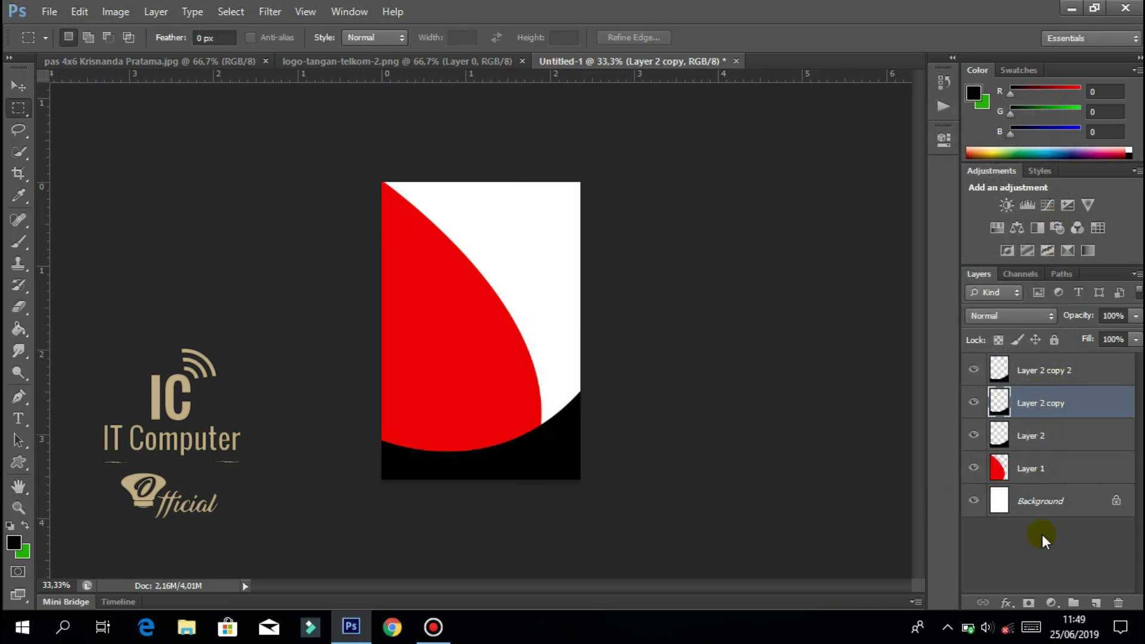
# Add a Gradient fill layer and bring up its Gradient Editor.
pyautogui.click(1052, 604)
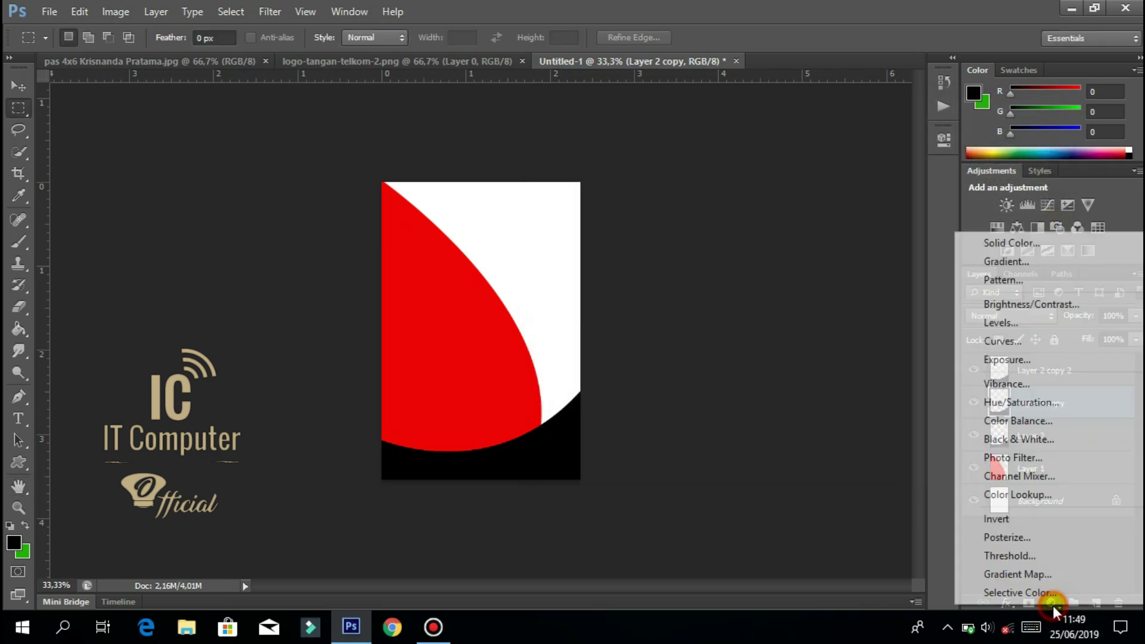
pyautogui.click(1013, 261)
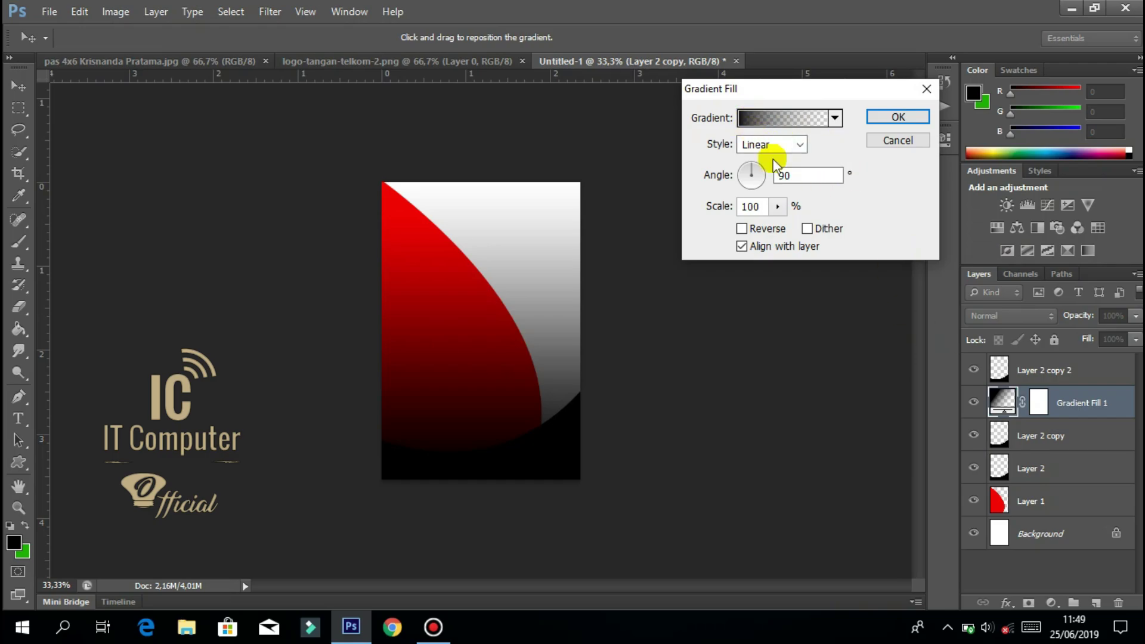
pyautogui.press('alt')
pyautogui.click(748, 120)
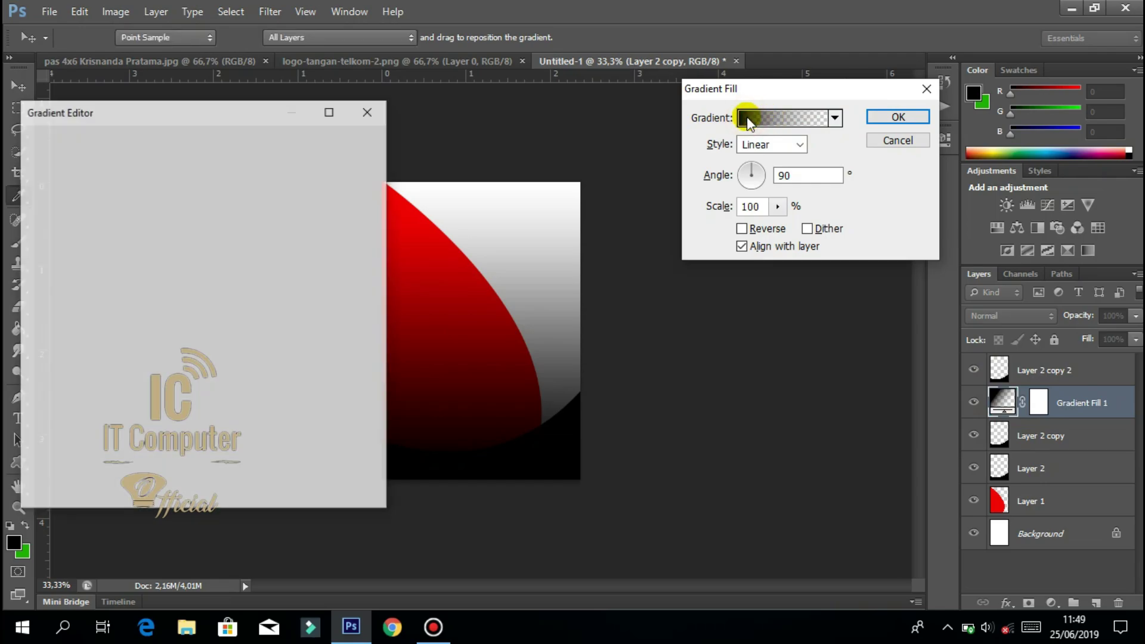
pyautogui.moveTo(193, 120); pyautogui.dragTo(518, 71)
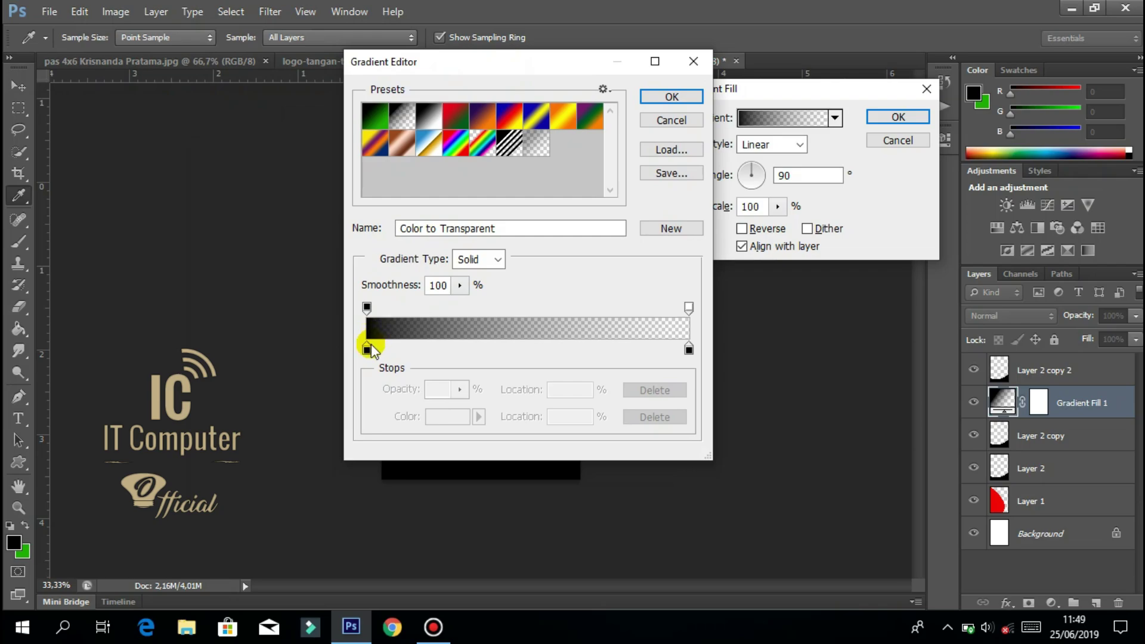
# Try a gold colour on the Black, White gradient's left stop, then cancel it.
pyautogui.click(427, 121)
pyautogui.click(367, 348)
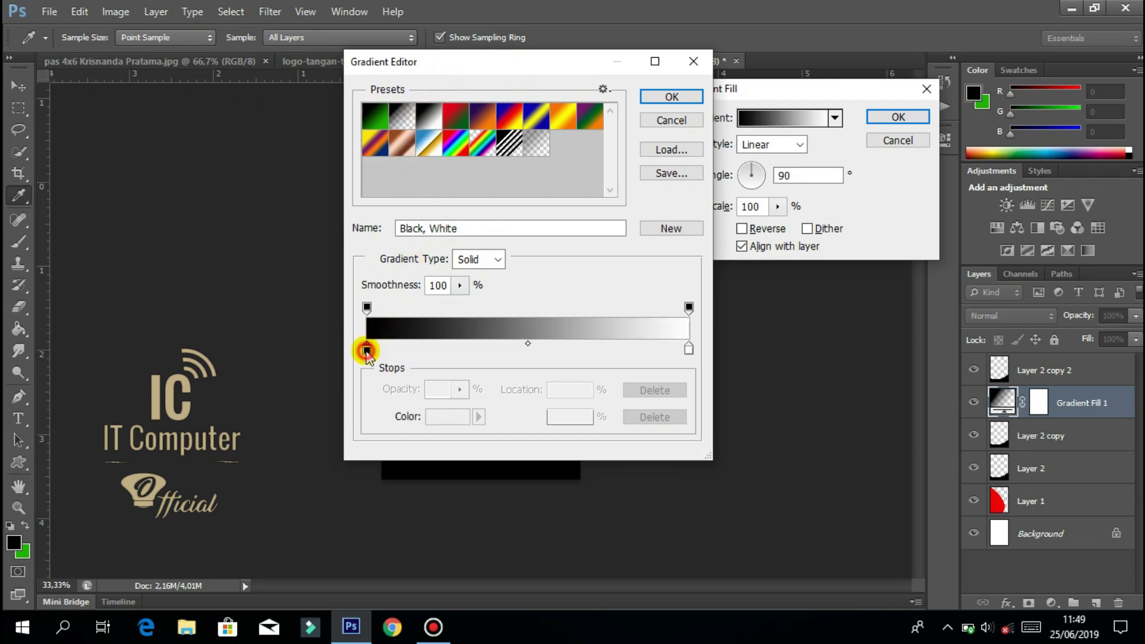
pyautogui.click(442, 418)
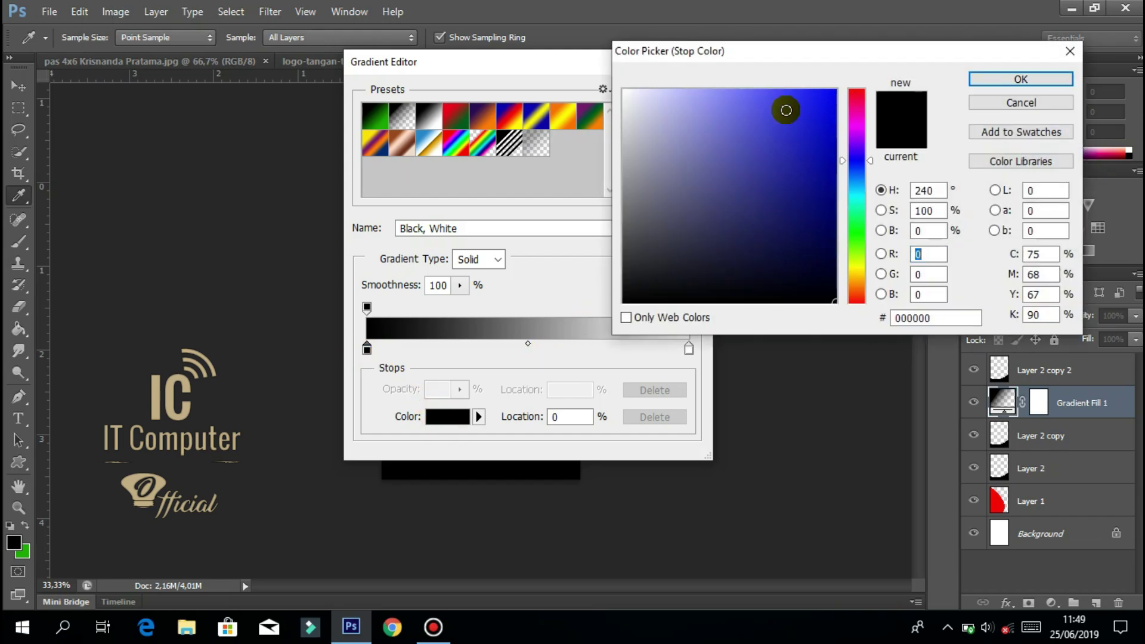
pyautogui.click(856, 122)
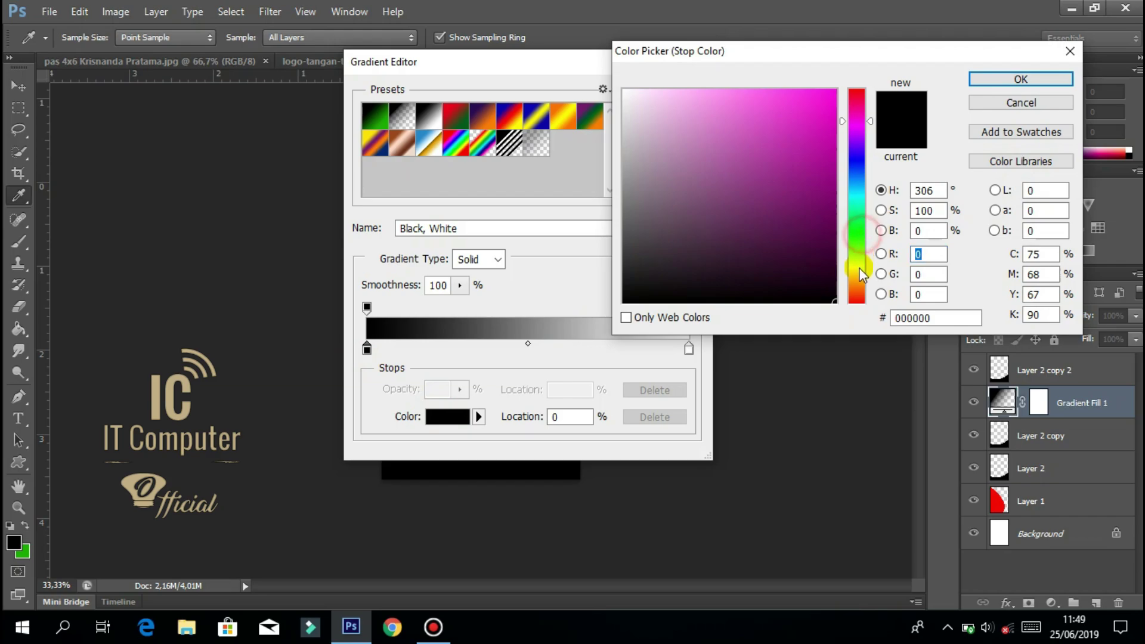
pyautogui.click(857, 277)
pyautogui.click(817, 186)
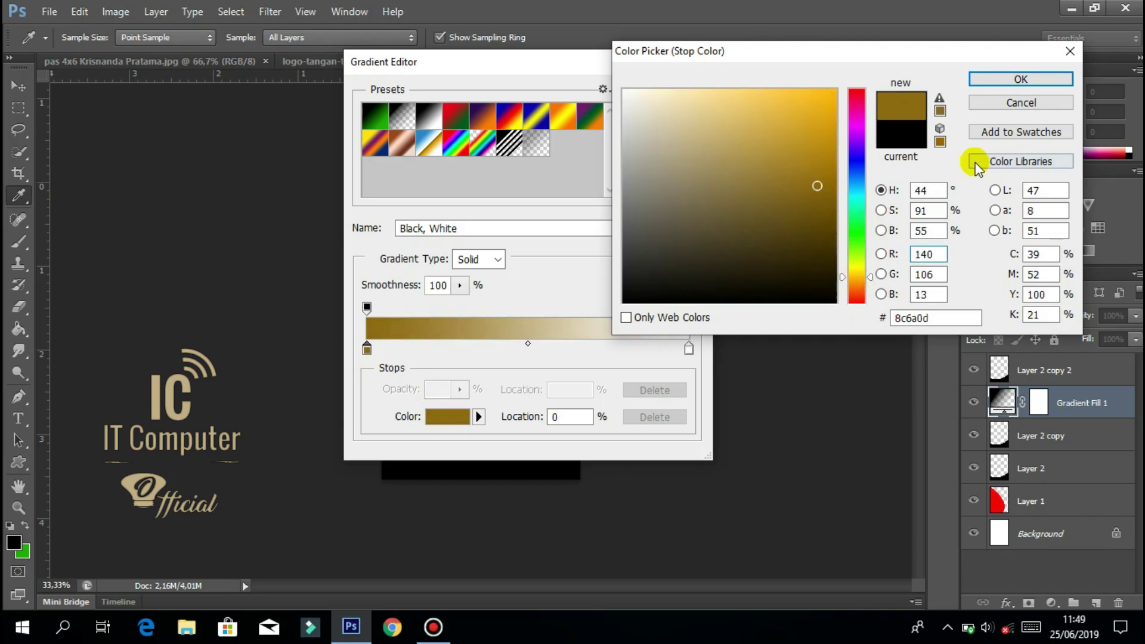
pyautogui.click(774, 188)
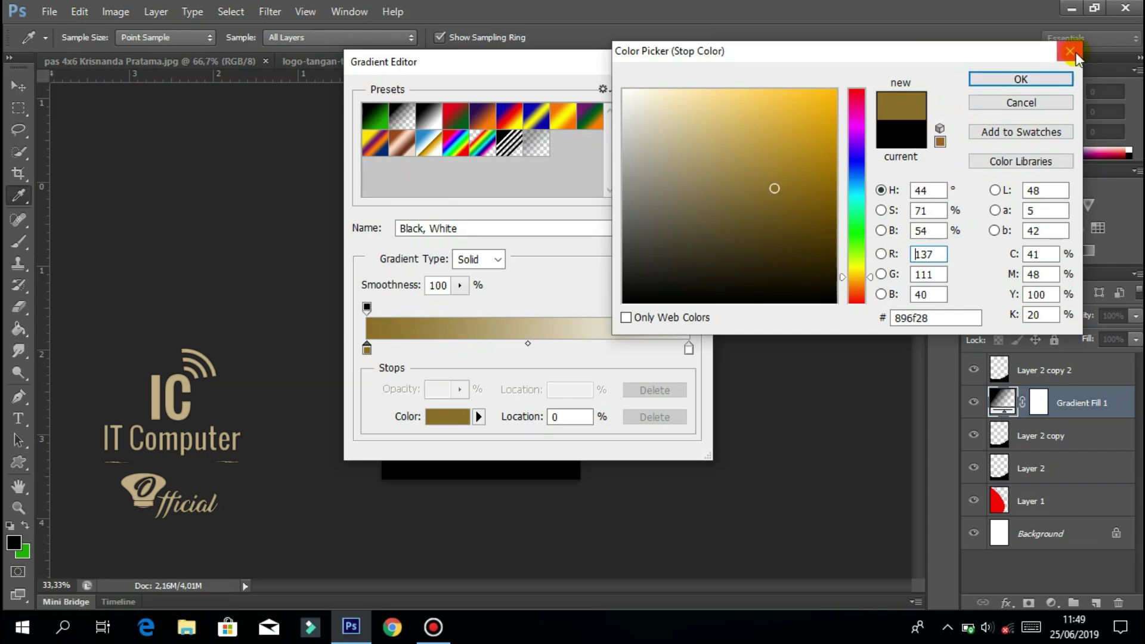
pyautogui.click(988, 102)
# Apply the Copper preset gradient fill and clip Gradient Fill 1 to Layer 2 copy.
pyautogui.click(402, 142)
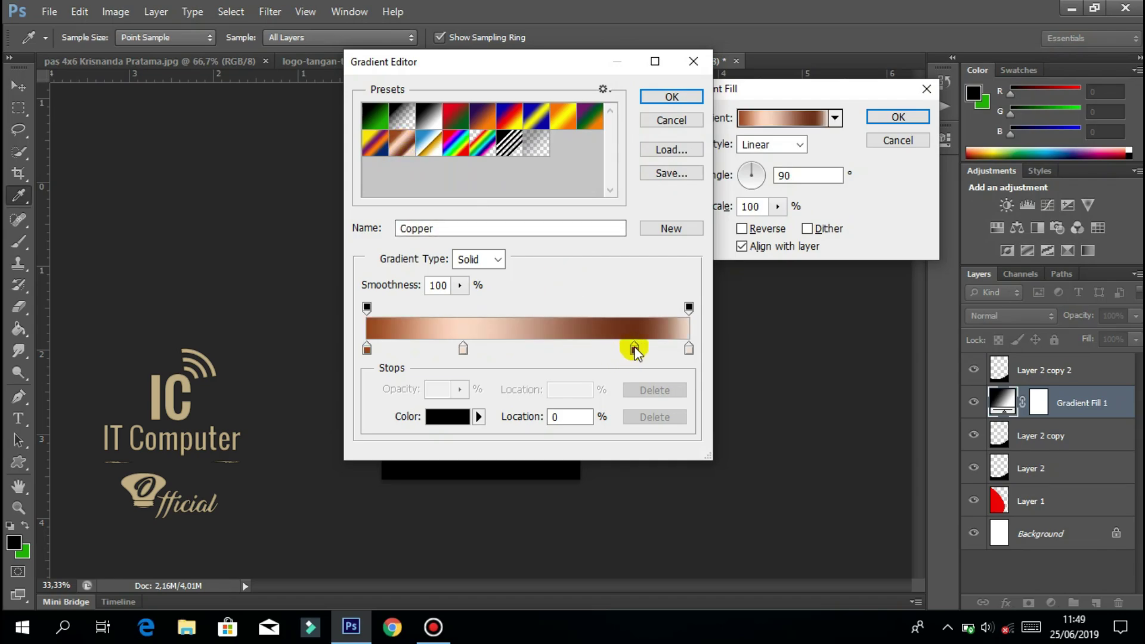
pyautogui.click(672, 99)
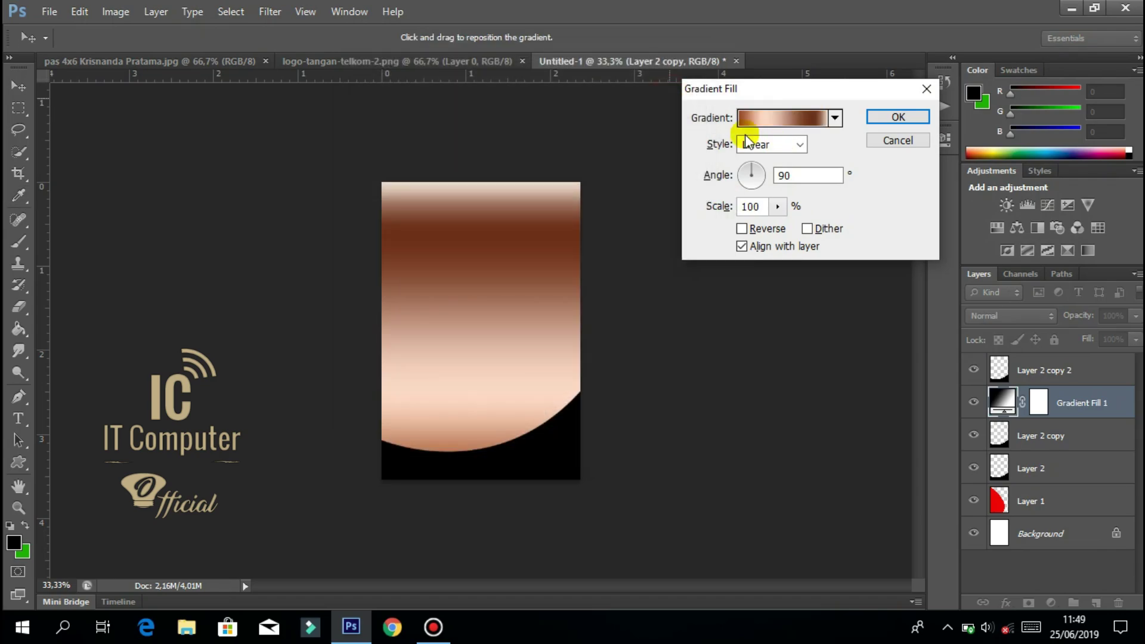
pyautogui.click(898, 117)
pyautogui.click(1004, 412)
pyautogui.moveTo(1005, 420); pyautogui.dragTo(1005, 412)
pyautogui.keyDown('alt'); pyautogui.click(1006, 418); pyautogui.keyUp('alt')
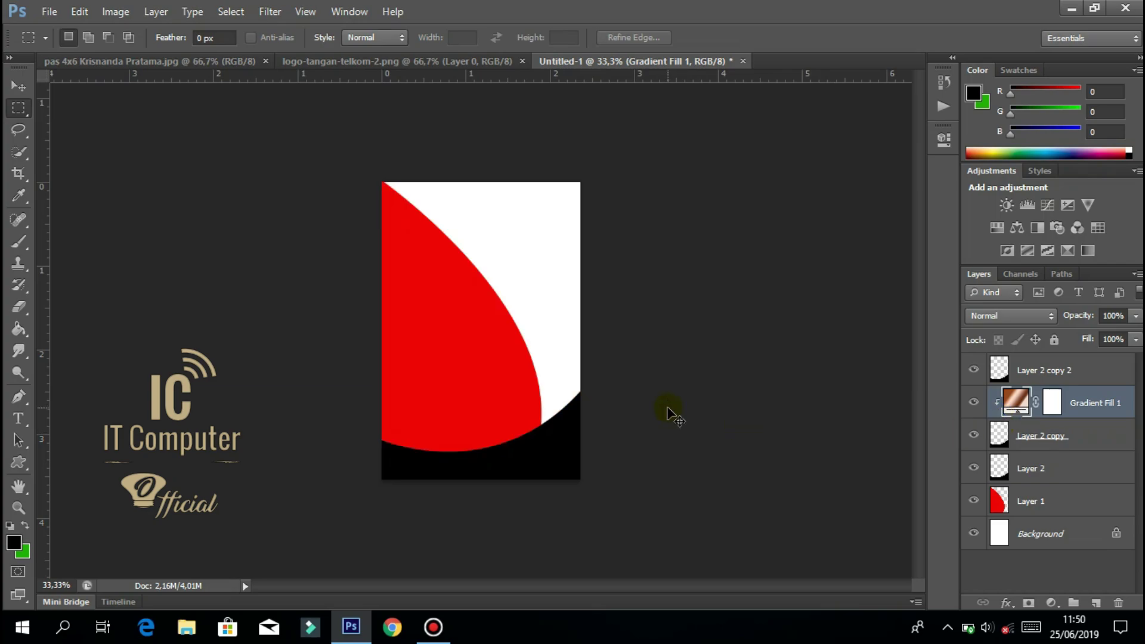
pyautogui.hotkey('ctrl', 't')
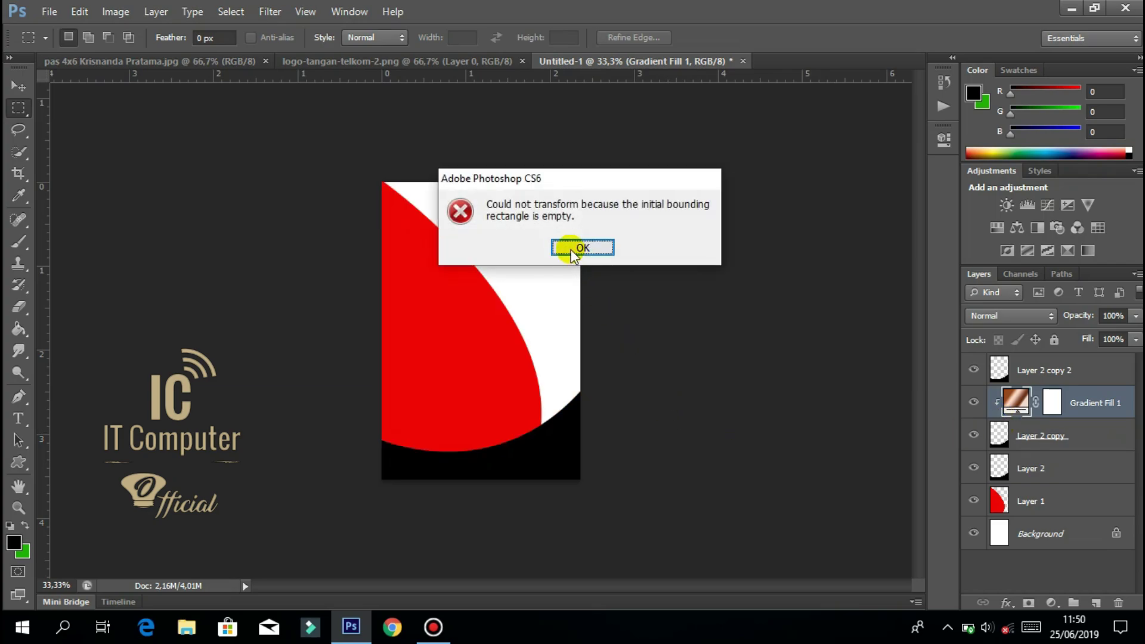
# Free Transform Layer 2 copy: stretch it taller and skew its left side down.
pyautogui.click(574, 250)
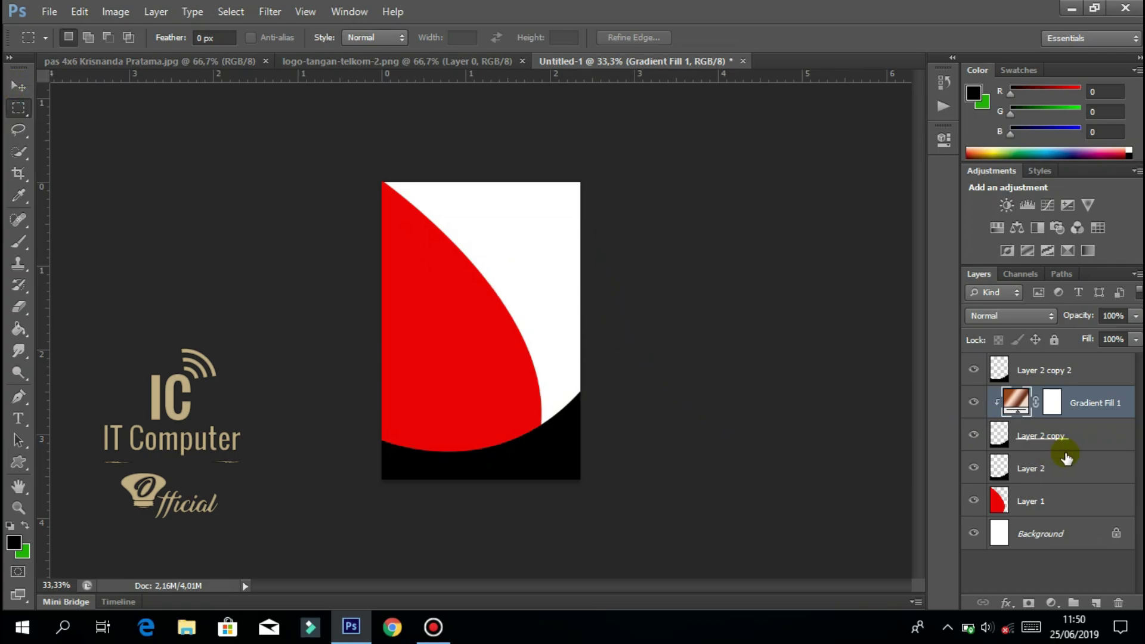
pyautogui.click(1044, 435)
pyautogui.click(22, 87)
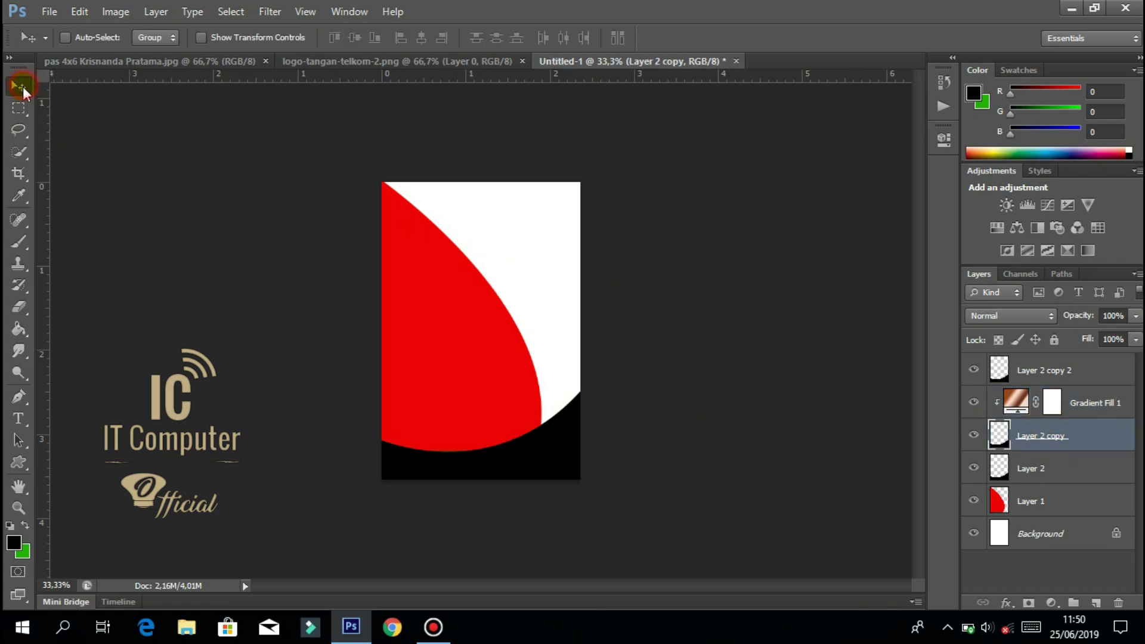
pyautogui.hotkey('ctrl', 't')
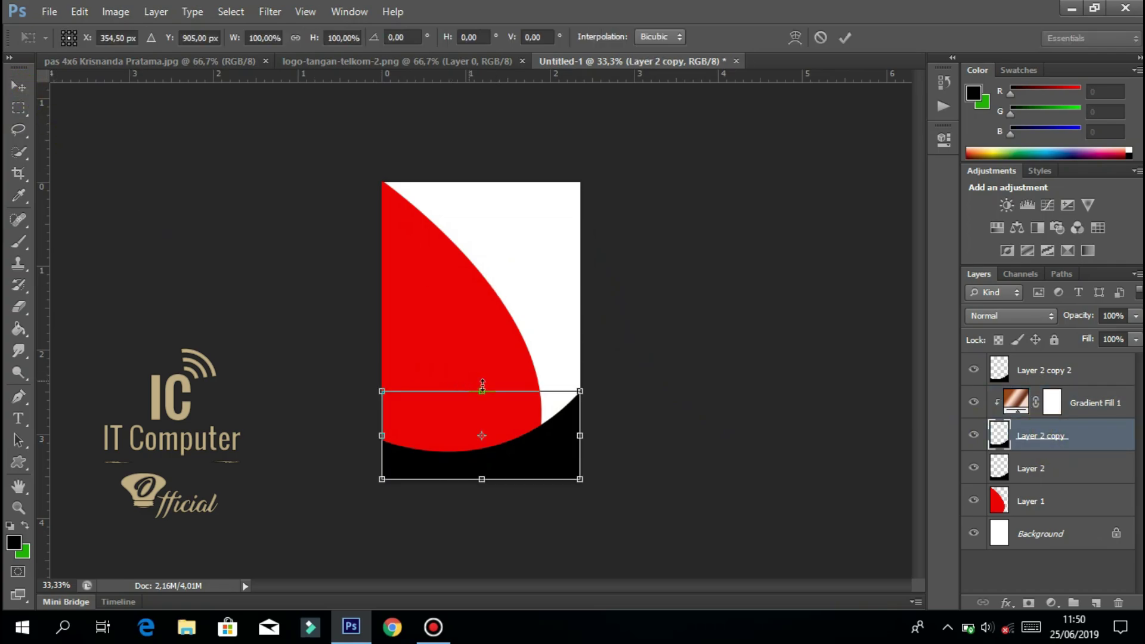
pyautogui.moveTo(487, 381); pyautogui.dragTo(487, 369)
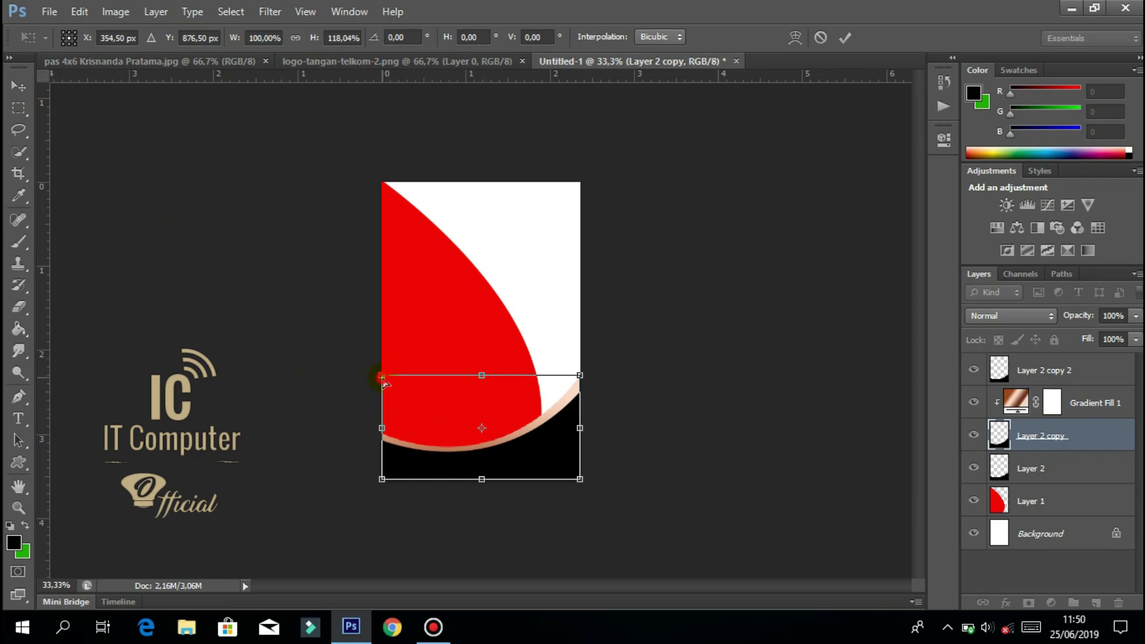
pyautogui.moveTo(383, 388); pyautogui.dragTo(384, 390)
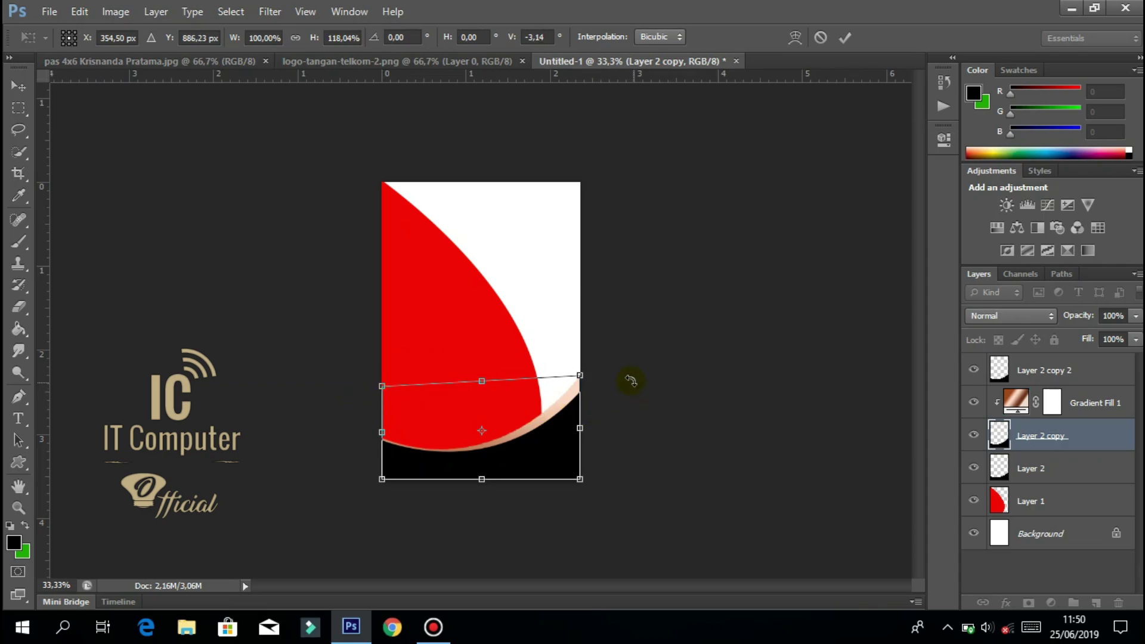
pyautogui.press('Return')
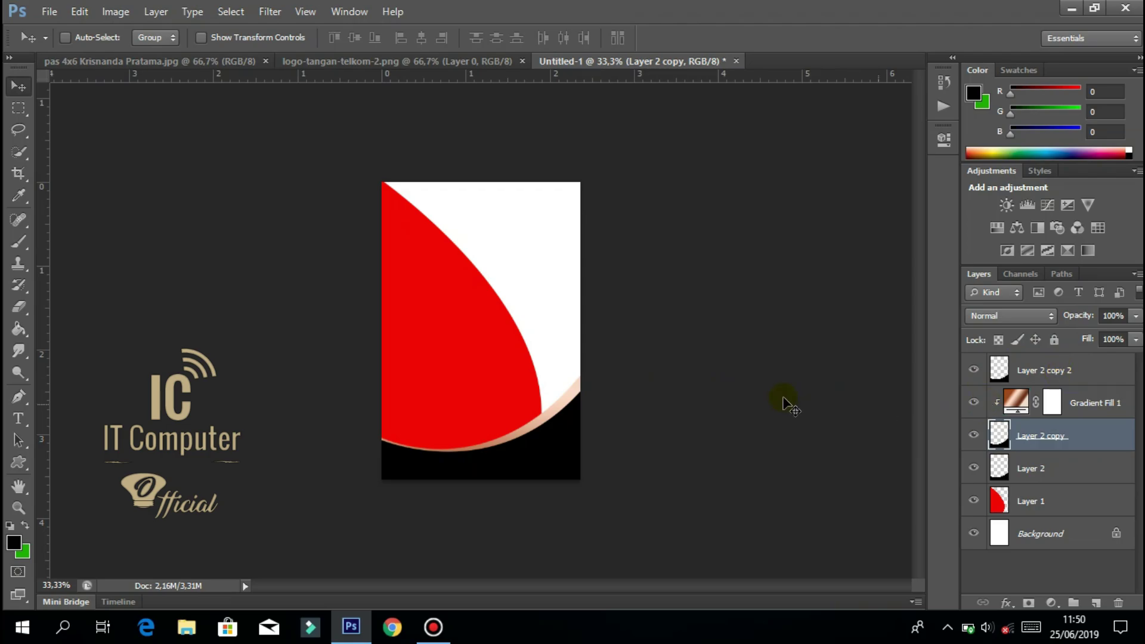
# Free Transform Layer 2 copy again, stretching it slightly taller.
pyautogui.hotkey('ctrl', 't')
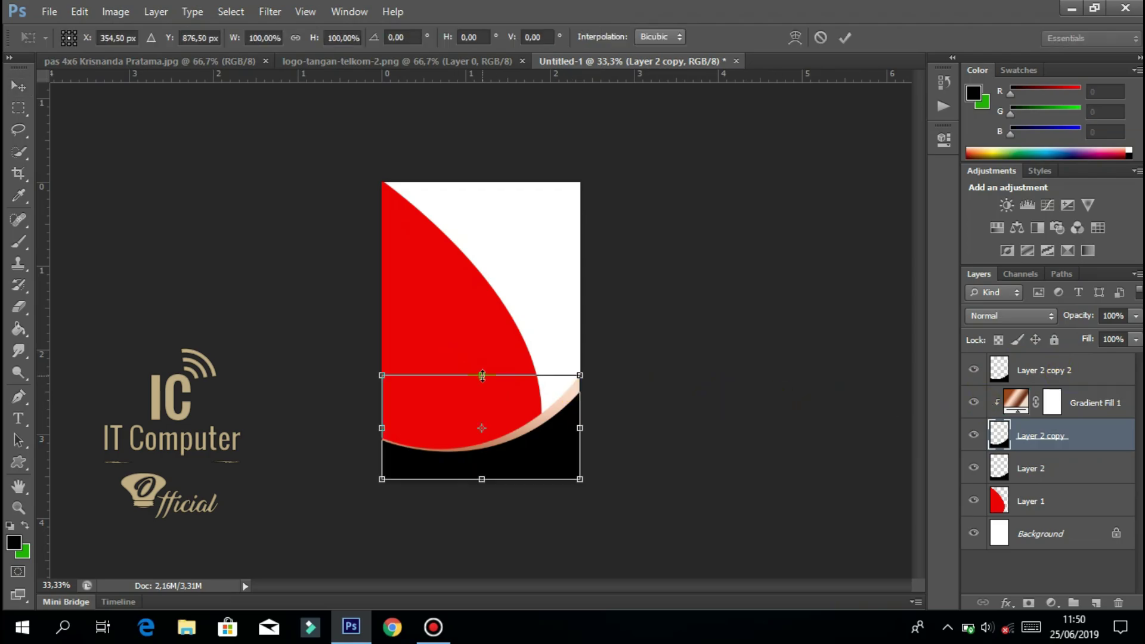
pyautogui.moveTo(482, 374); pyautogui.dragTo(483, 364)
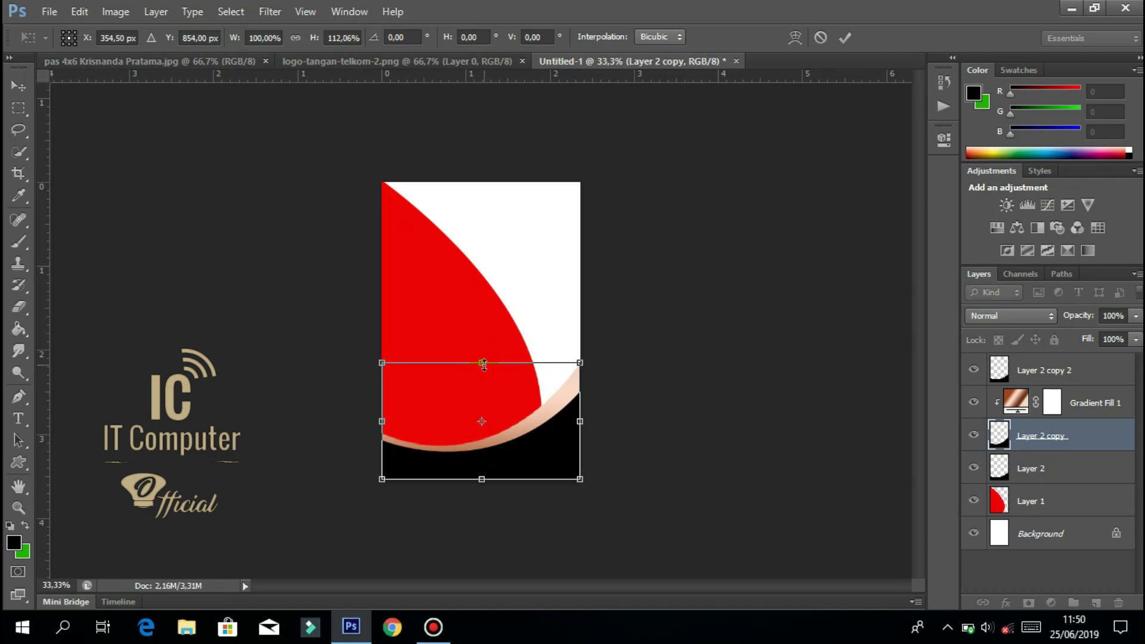
pyautogui.press('Return')
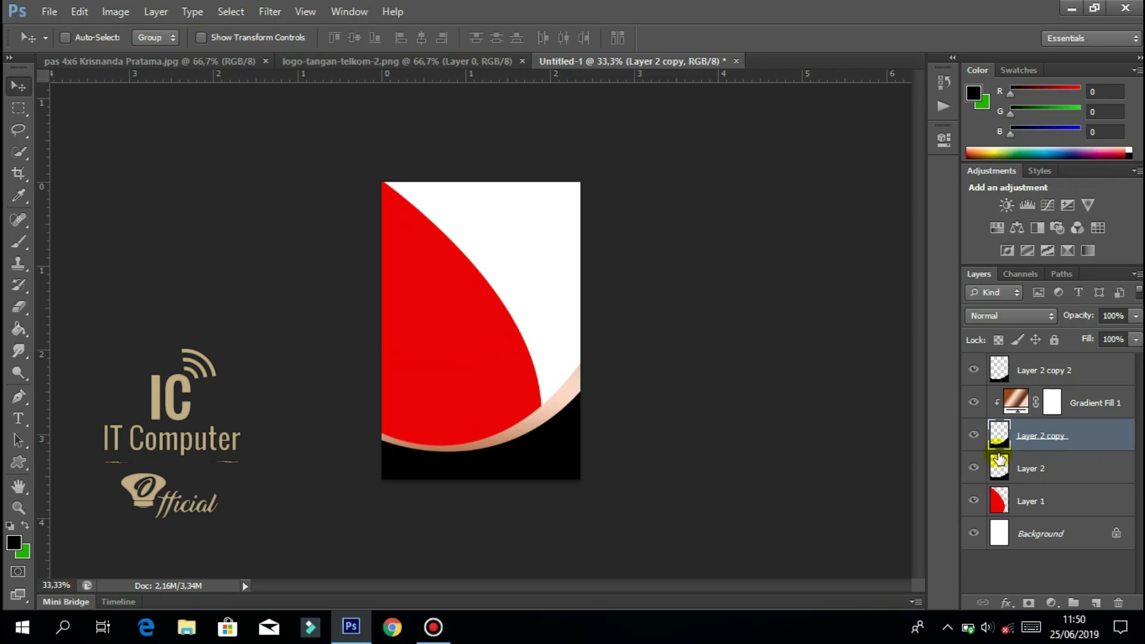
# Add a gradient fill above Layer 2 copy 2 and load the Copper preset.
pyautogui.click(1046, 368)
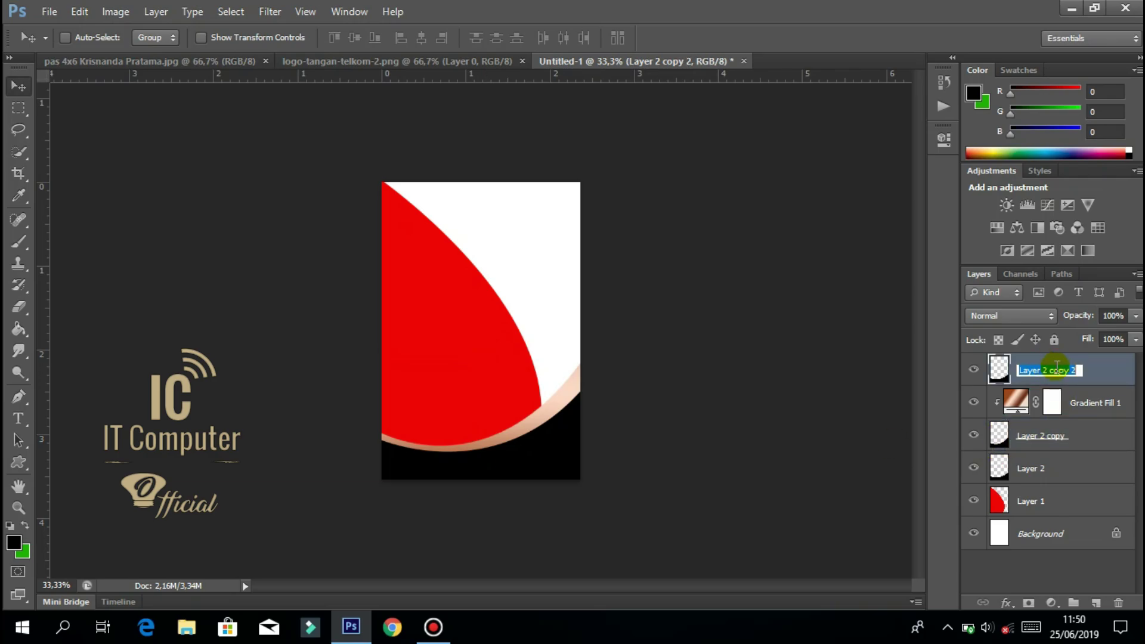
pyautogui.click(1053, 602)
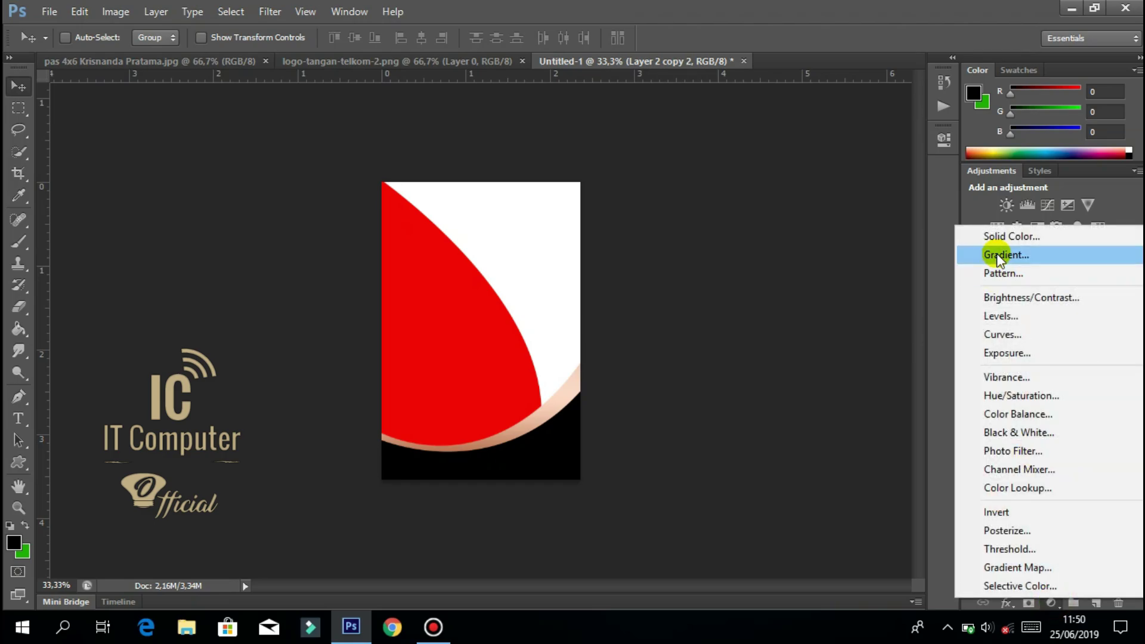
pyautogui.click(997, 252)
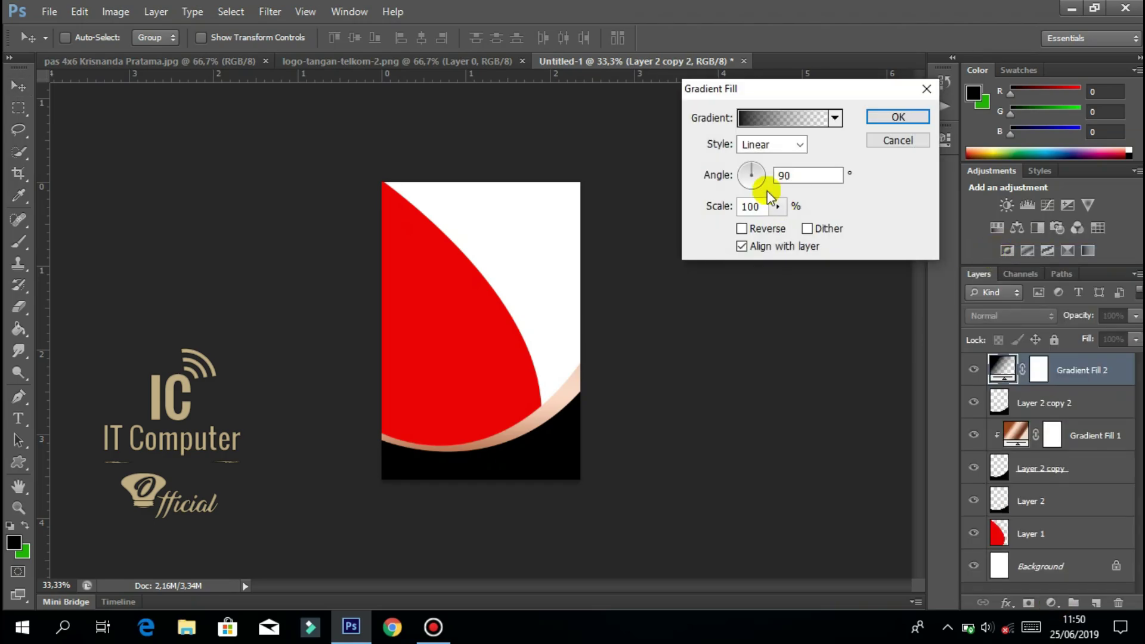
pyautogui.click(748, 121)
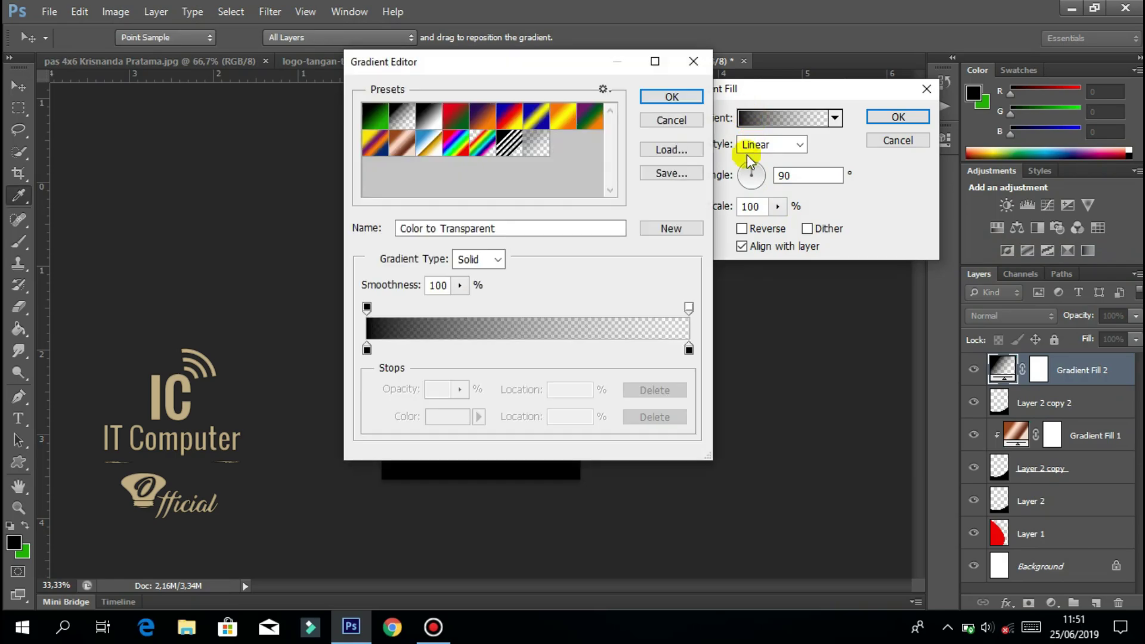
pyautogui.click(407, 143)
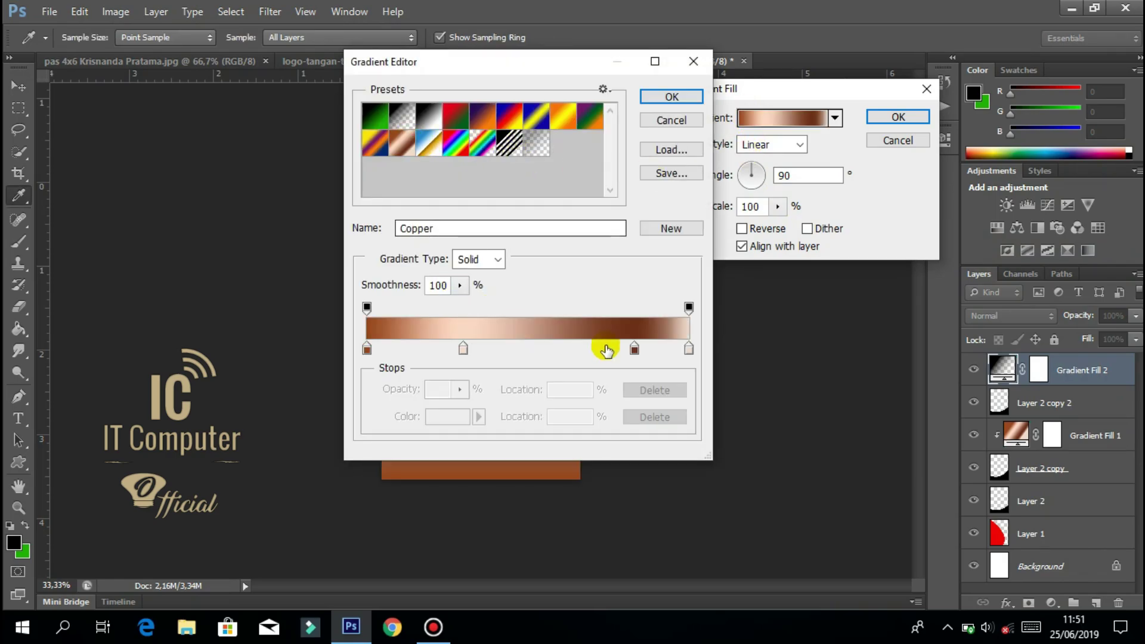
# Rearrange the stops into a brown-to-peach gradient (13% and 71%) and apply it.
pyautogui.moveTo(634, 350); pyautogui.dragTo(353, 352)
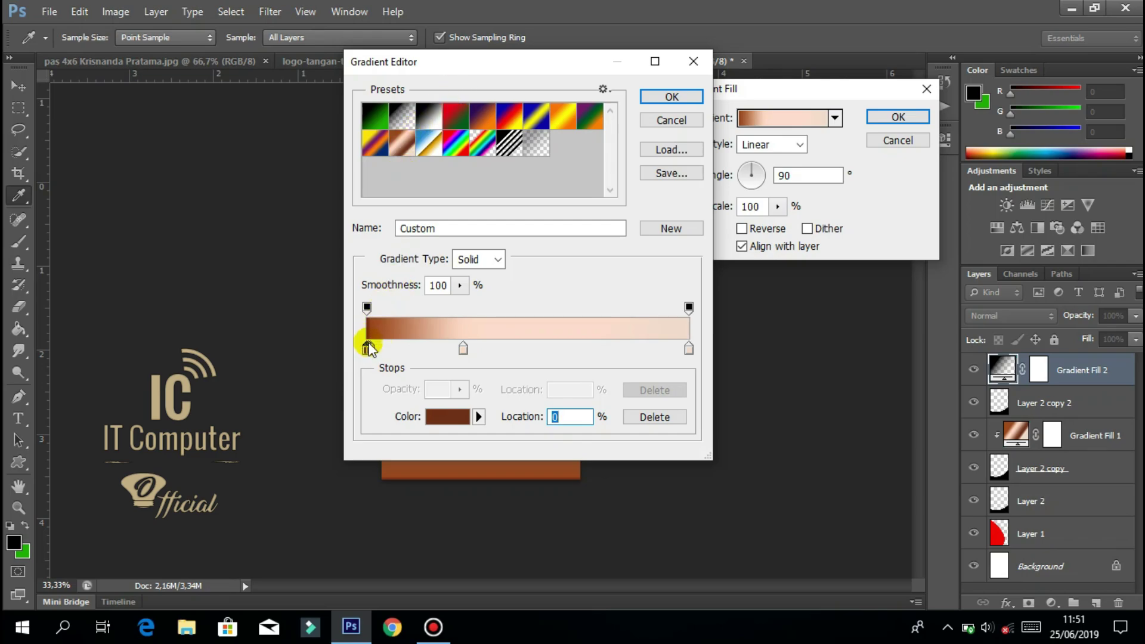
pyautogui.moveTo(368, 351); pyautogui.dragTo(552, 350)
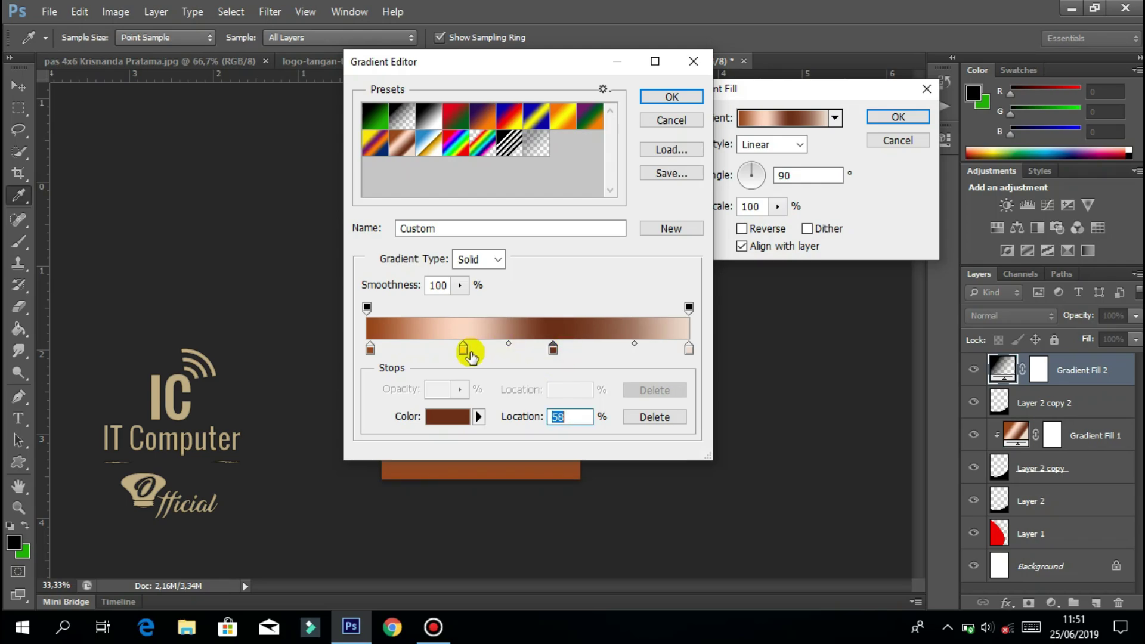
pyautogui.moveTo(464, 352); pyautogui.dragTo(384, 349)
pyautogui.moveTo(592, 67); pyautogui.dragTo(853, 66)
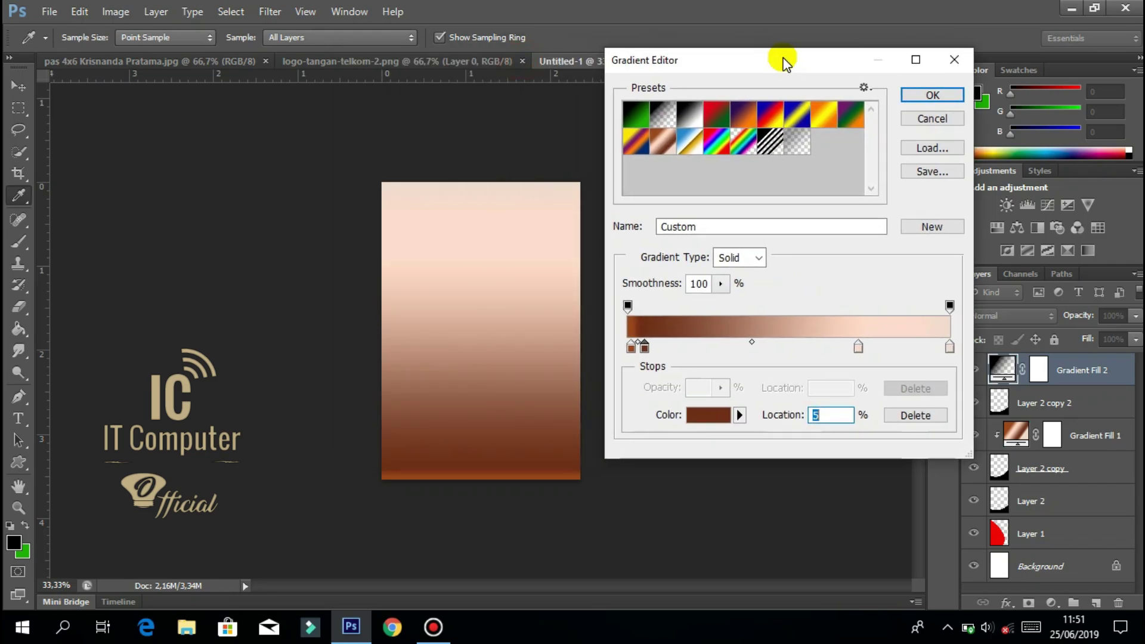
pyautogui.click(914, 102)
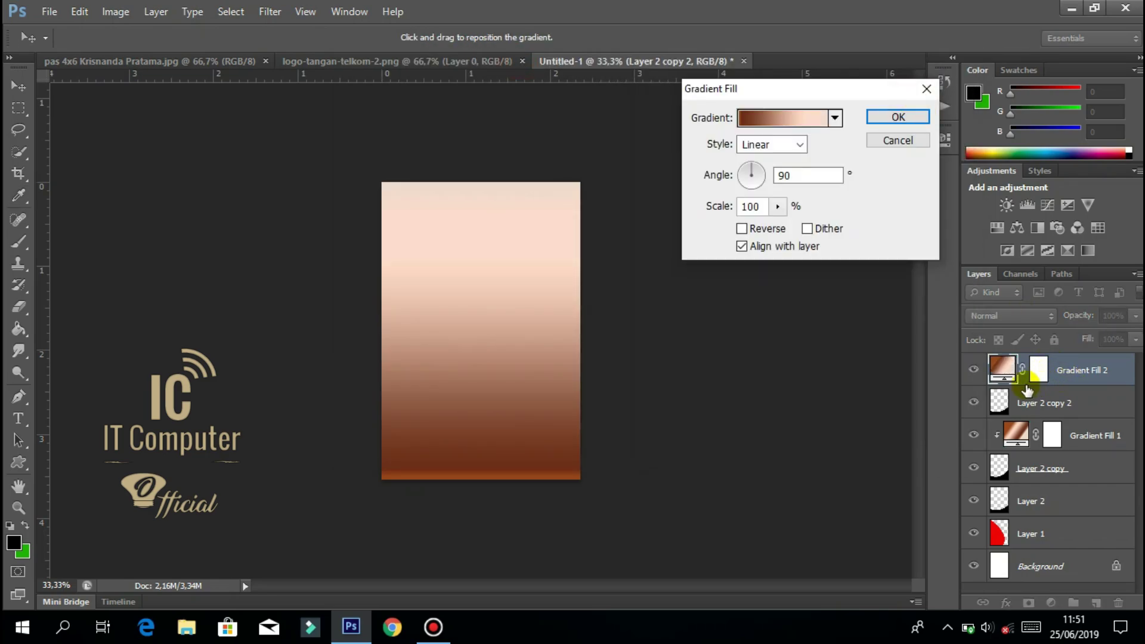
pyautogui.click(882, 117)
# Clip Gradient Fill 2 to Layer 2 copy 2, toggling the clip off and back on.
pyautogui.moveTo(1046, 384); pyautogui.dragTo(1031, 384)
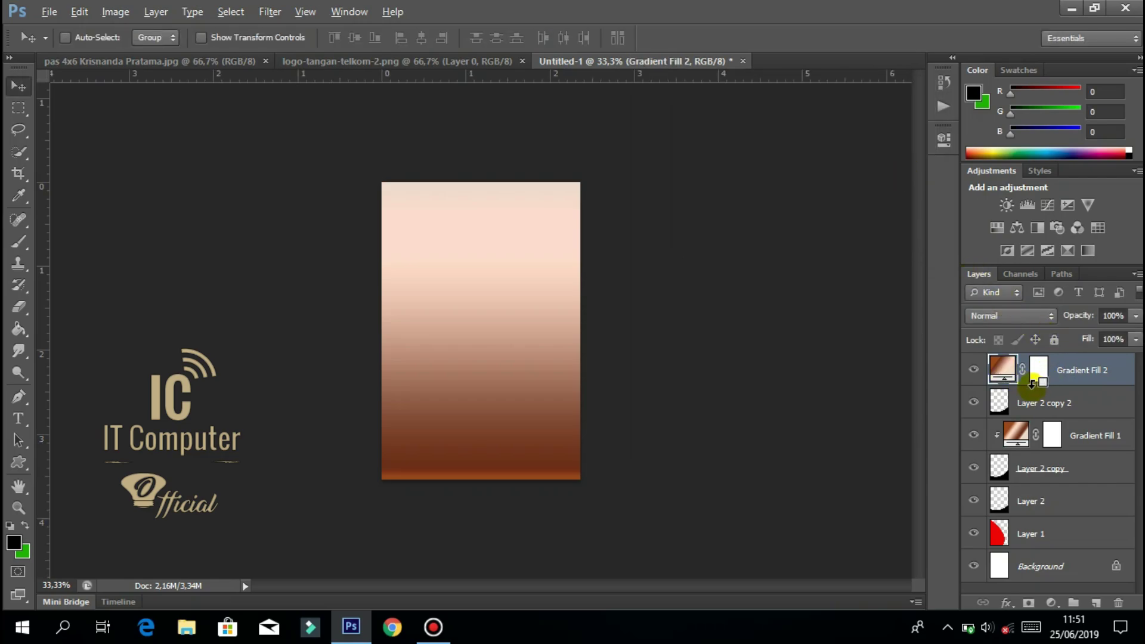
pyautogui.keyDown('alt'); pyautogui.click(1032, 384); pyautogui.keyUp('alt')
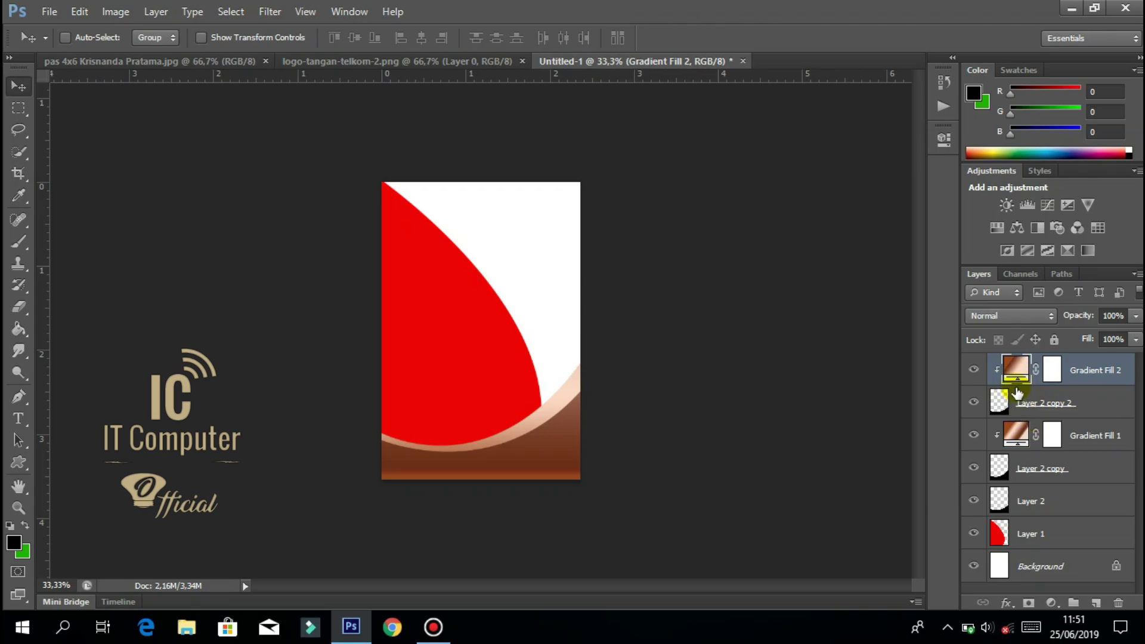
pyautogui.keyDown('alt'); pyautogui.click(1010, 384); pyautogui.keyUp('alt')
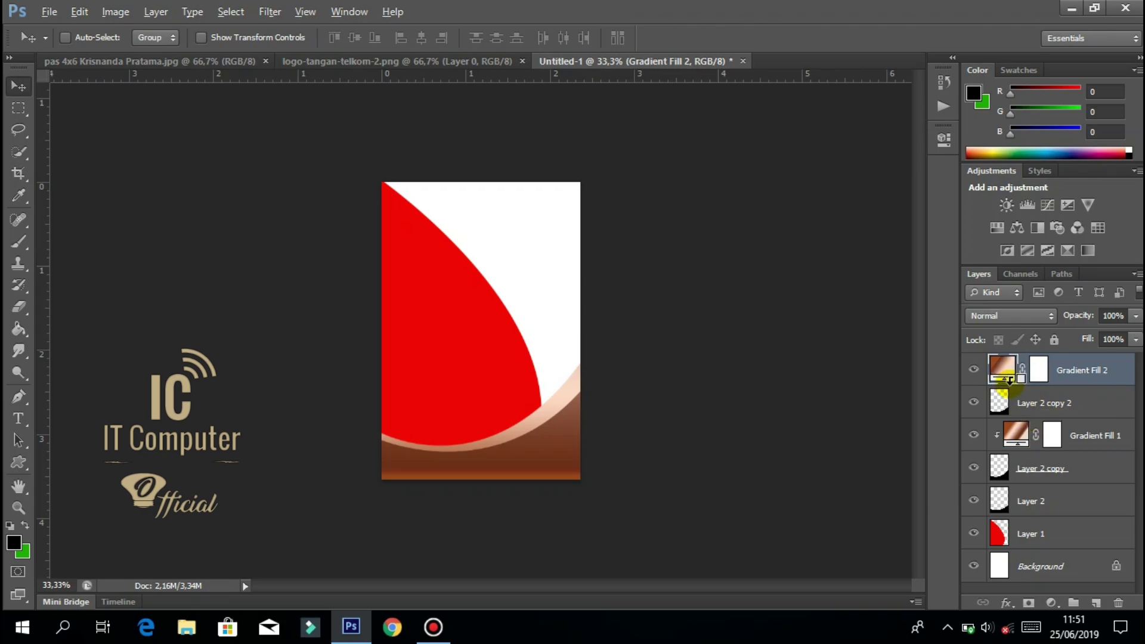
pyautogui.keyDown('alt'); pyautogui.click(1012, 385); pyautogui.keyUp('alt')
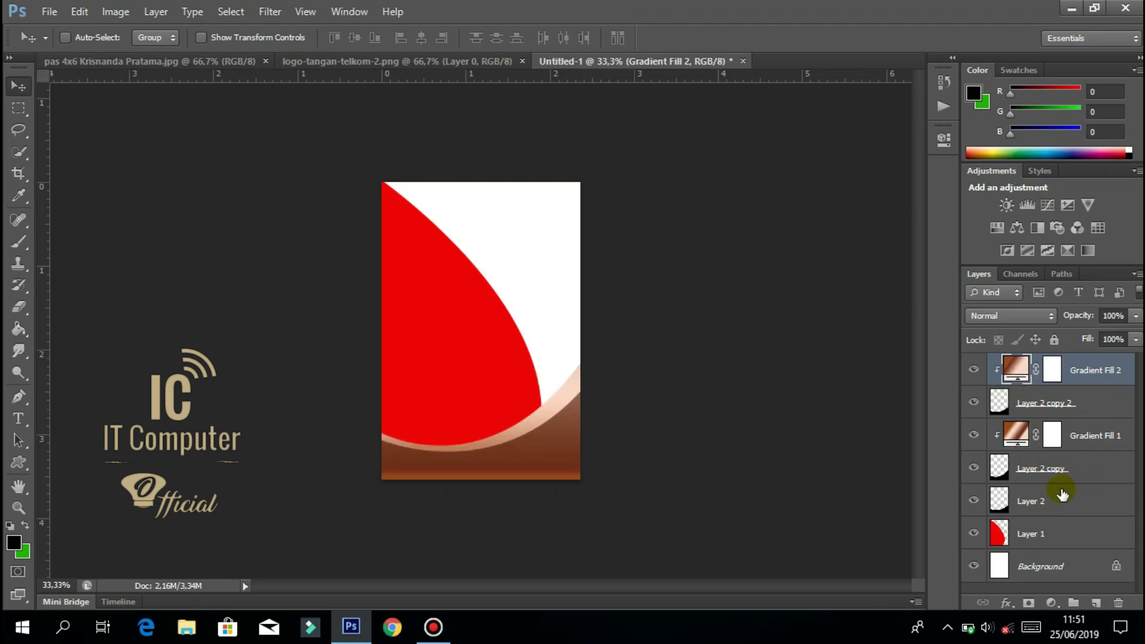
# Move the black Layer 2 to the top of the layer stack.
pyautogui.moveTo(1057, 490); pyautogui.dragTo(1061, 359)
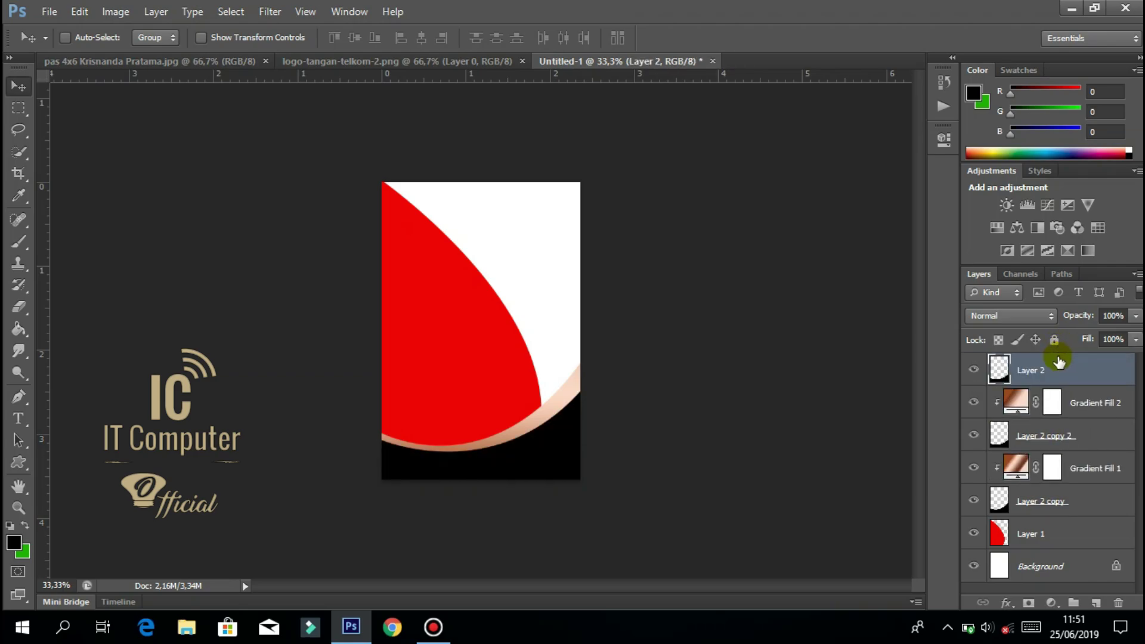
pyautogui.hotkey('ctrl', 't')
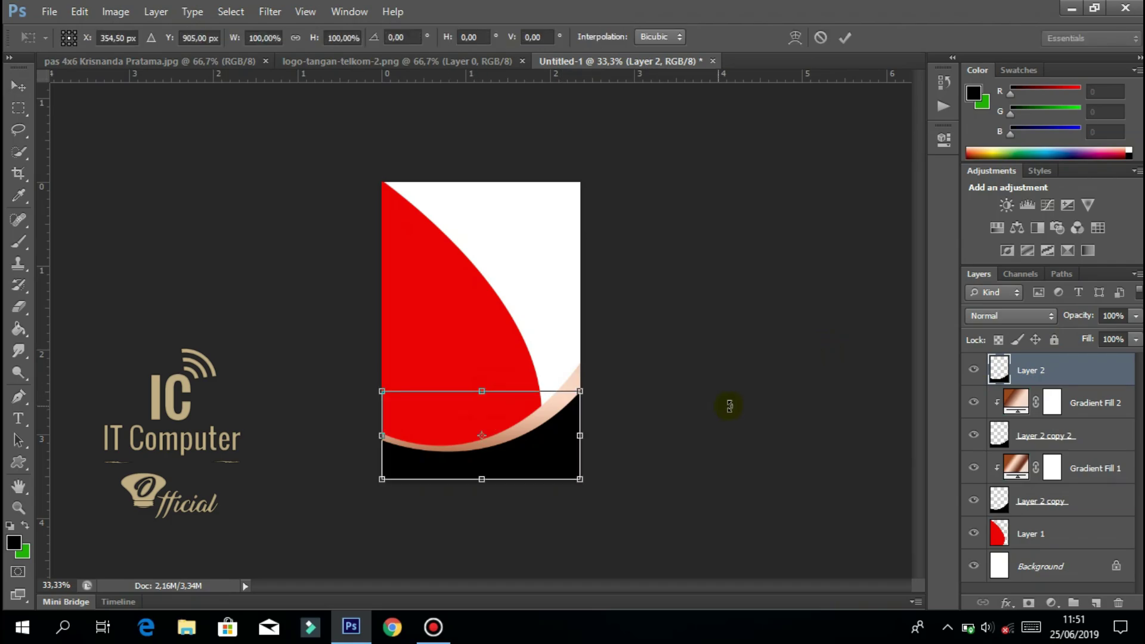
pyautogui.press('Return')
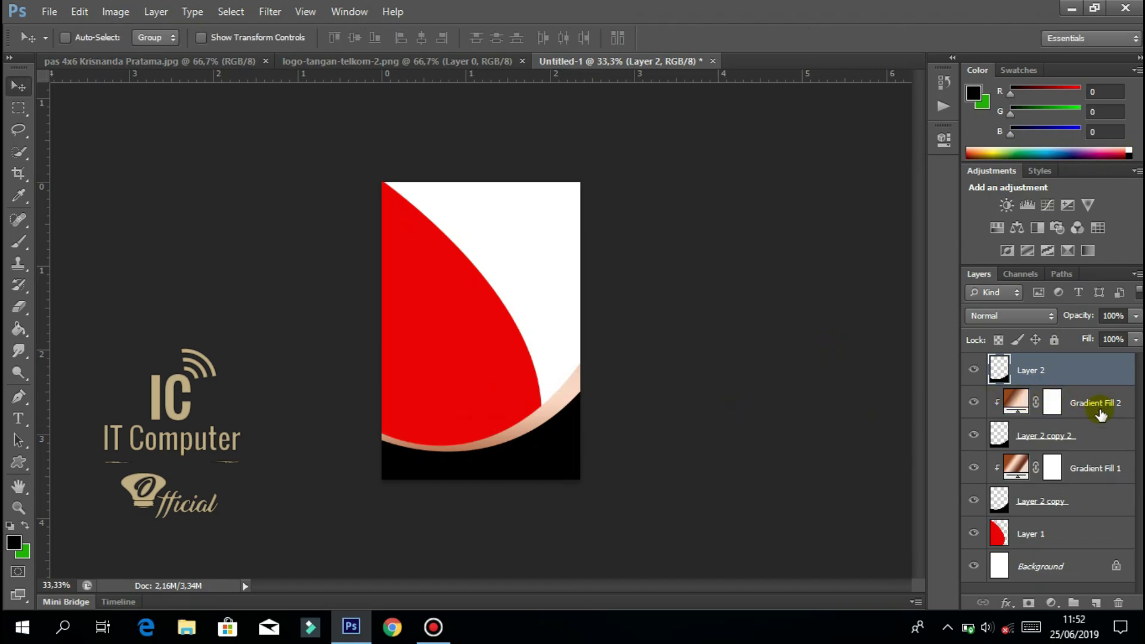
# Stretch the Layer 2 copy 2 wave band taller upward and tilt its left side down.
pyautogui.click(1097, 428)
pyautogui.doubleClick(1098, 428)
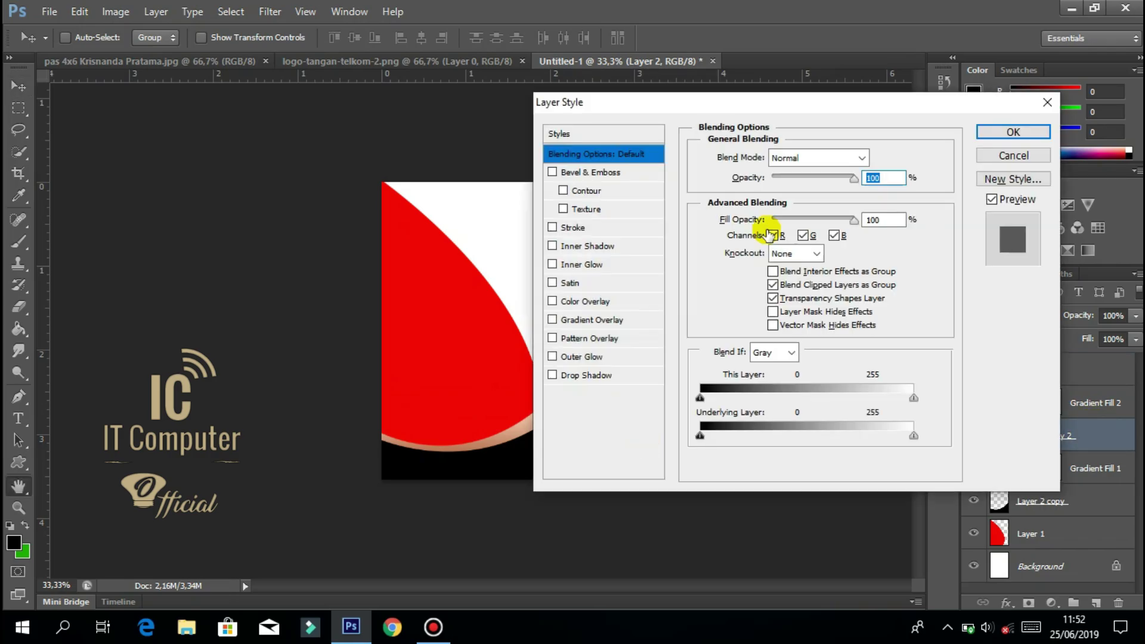
pyautogui.click(1046, 102)
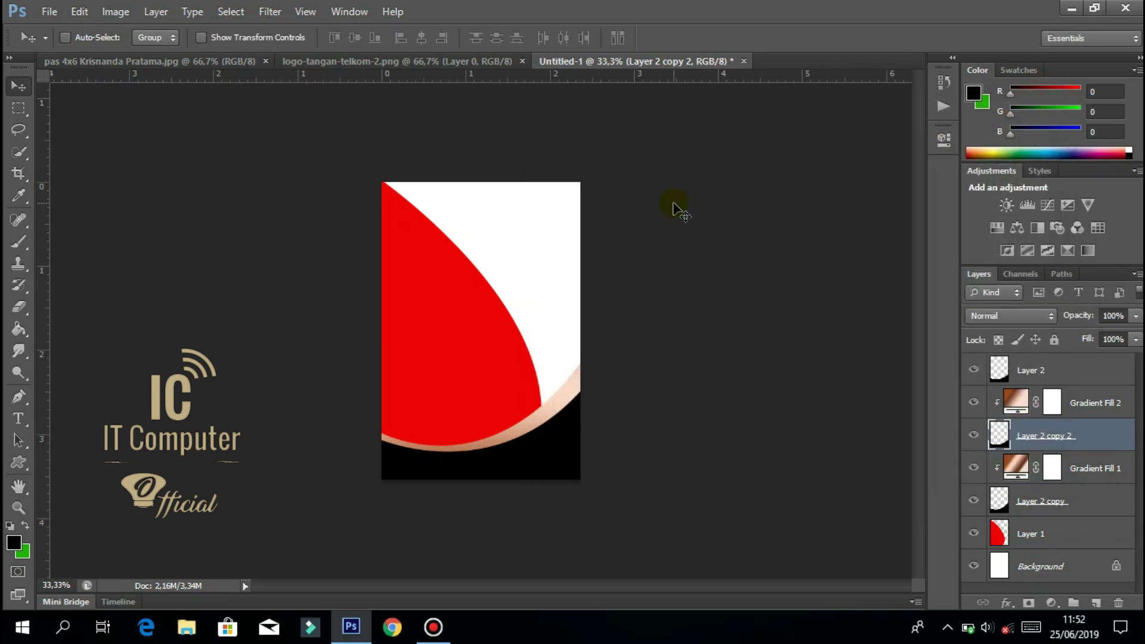
pyautogui.hotkey('ctrl', 't')
pyautogui.moveTo(484, 392); pyautogui.dragTo(485, 375)
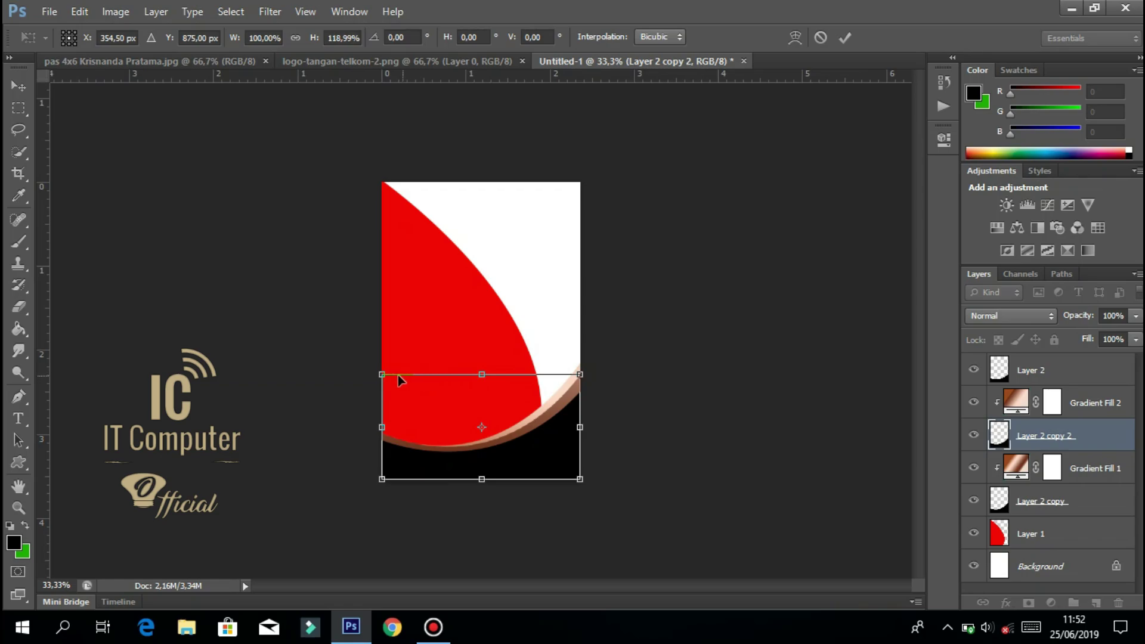
pyautogui.moveTo(384, 378); pyautogui.dragTo(384, 383)
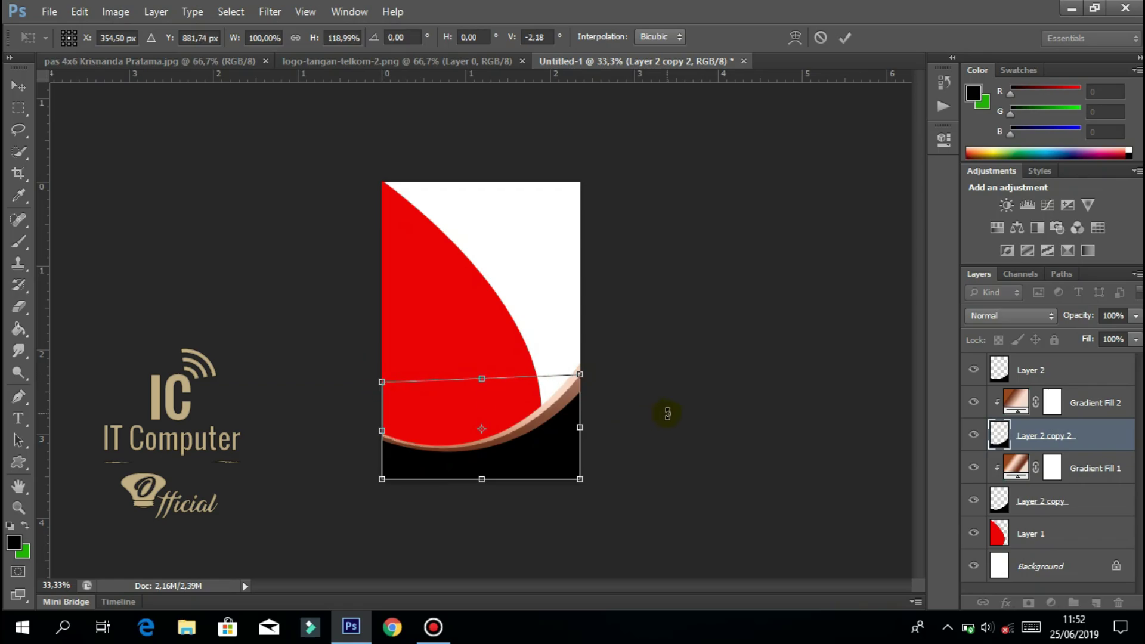
pyautogui.press('Return')
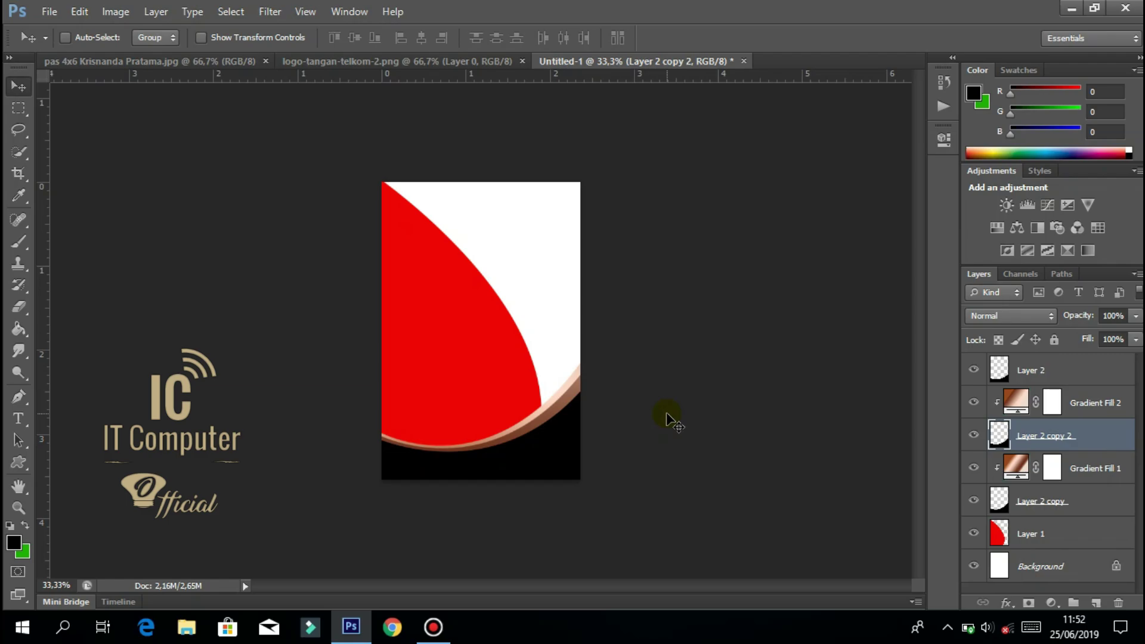
pyautogui.click(531, 338)
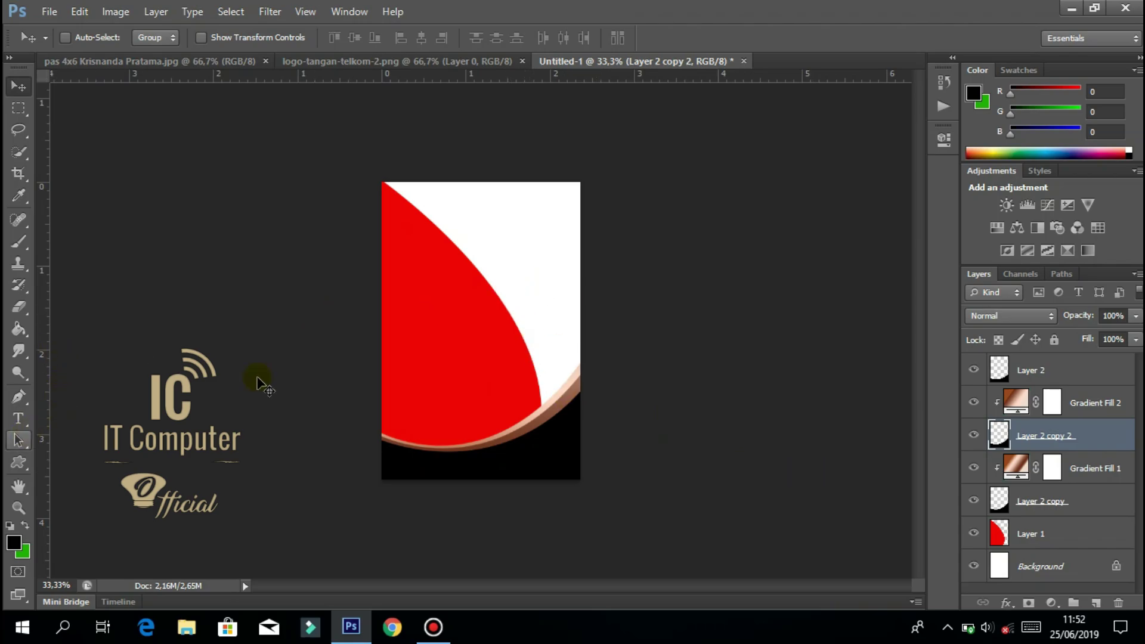
pyautogui.click(1086, 375)
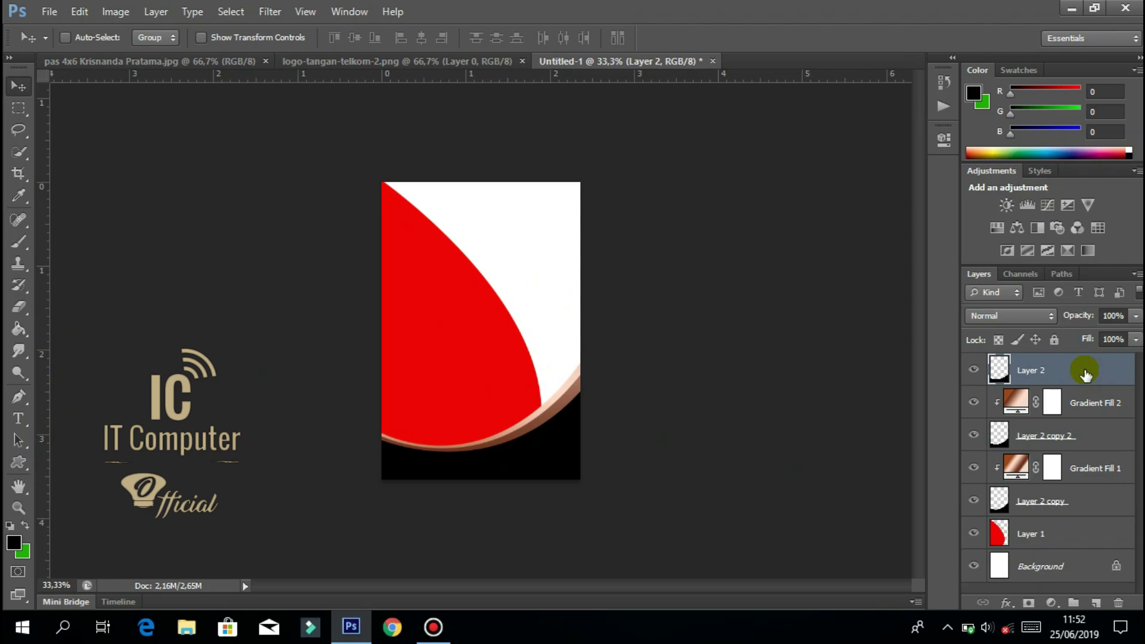
# Draw a horizontal line with the Line tool across the card back's top, then zoom to 50%.
pyautogui.click(1095, 603)
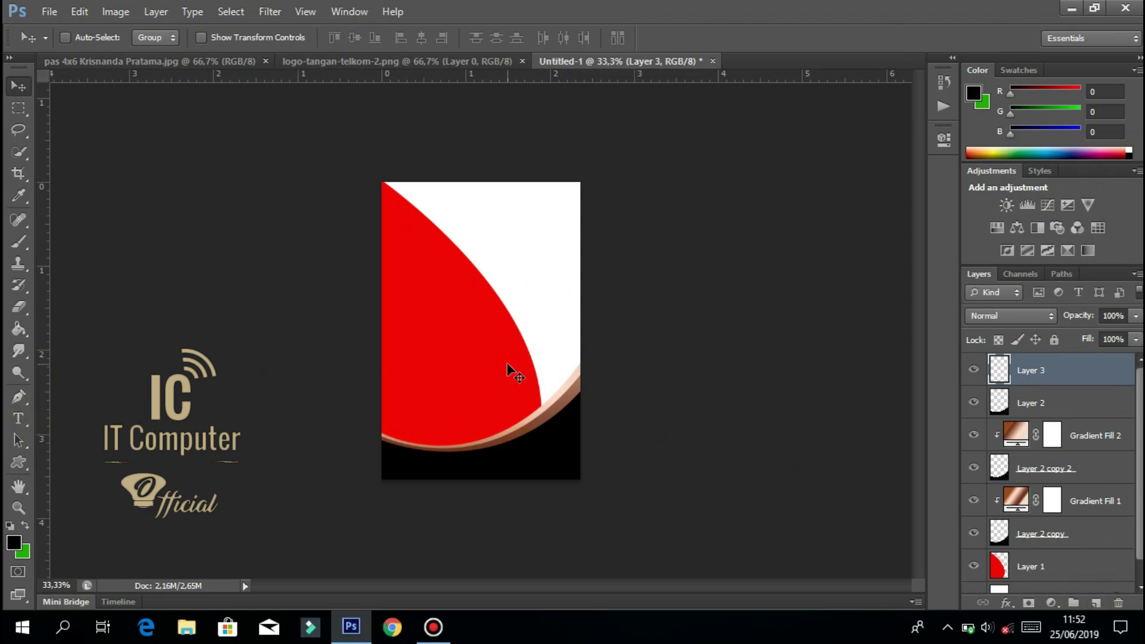
pyautogui.press('Delete')
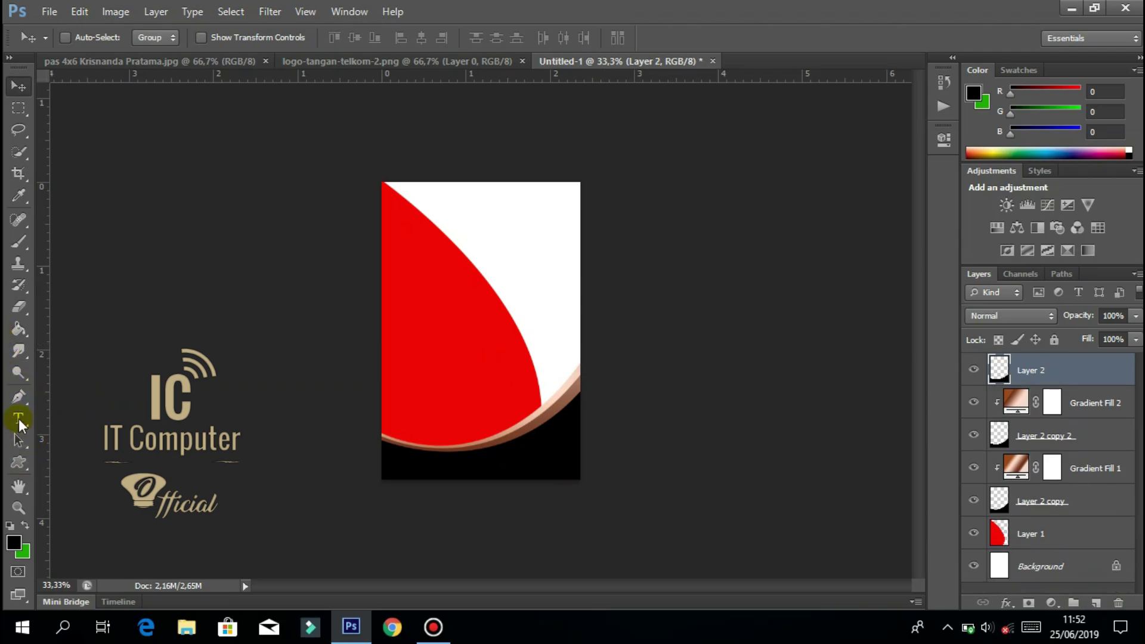
pyautogui.click(18, 463)
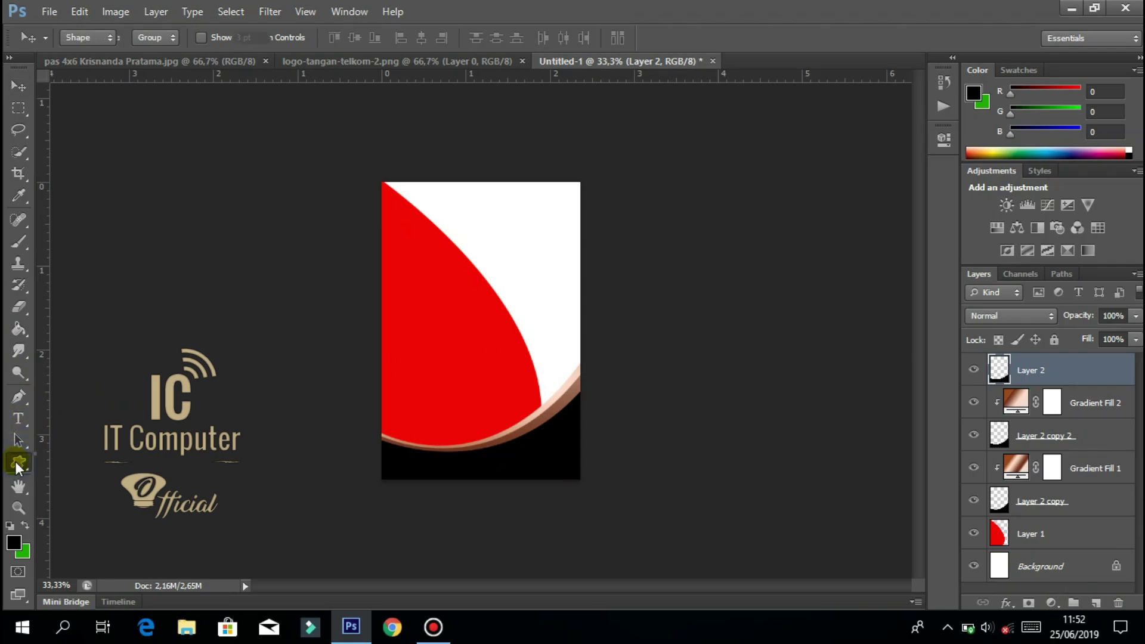
pyautogui.click(111, 523)
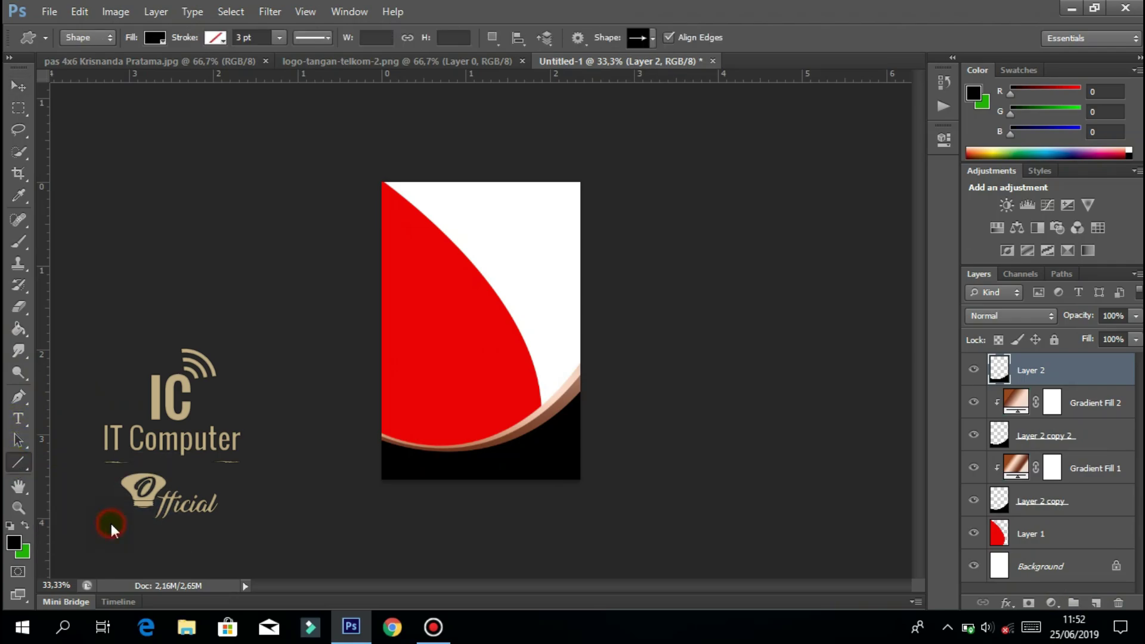
pyautogui.moveTo(370, 235); pyautogui.dragTo(616, 236)
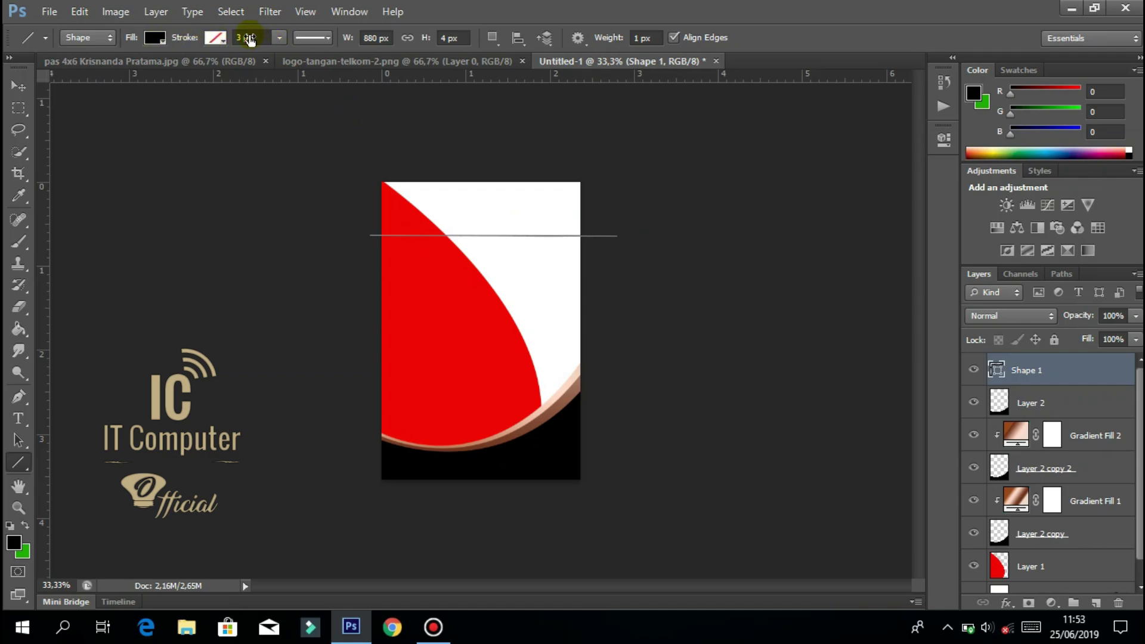
pyautogui.hotkey('ctrl', '+')
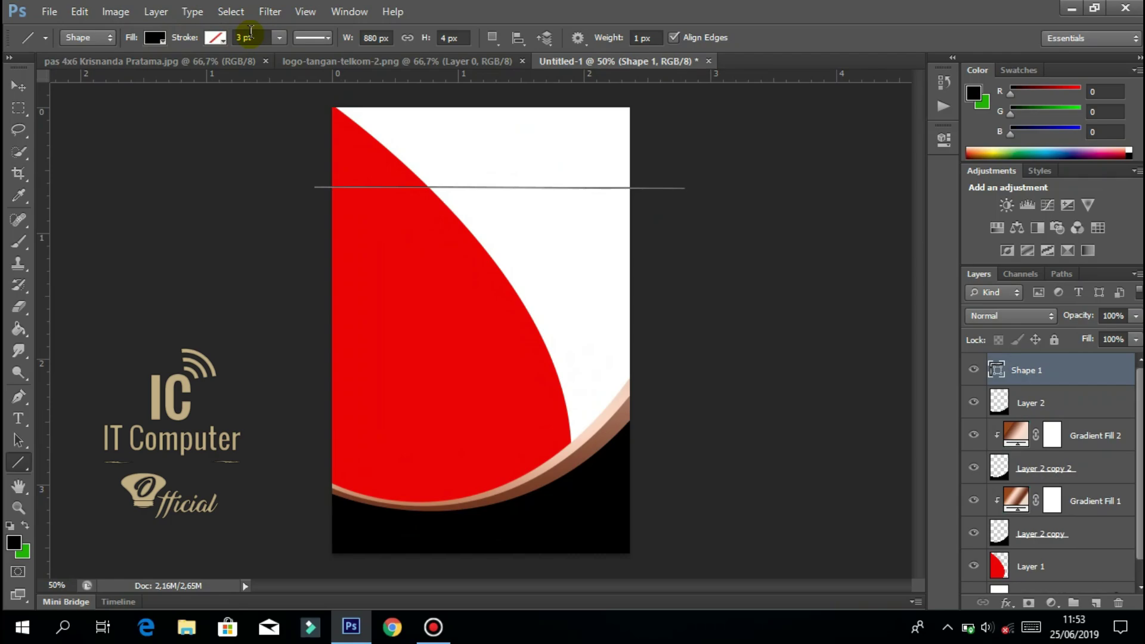
# Set the line's stroke width to 5, then to 10 px.
pyautogui.doubleClick(237, 38)
pyautogui.write('5')
pyautogui.press('Return')
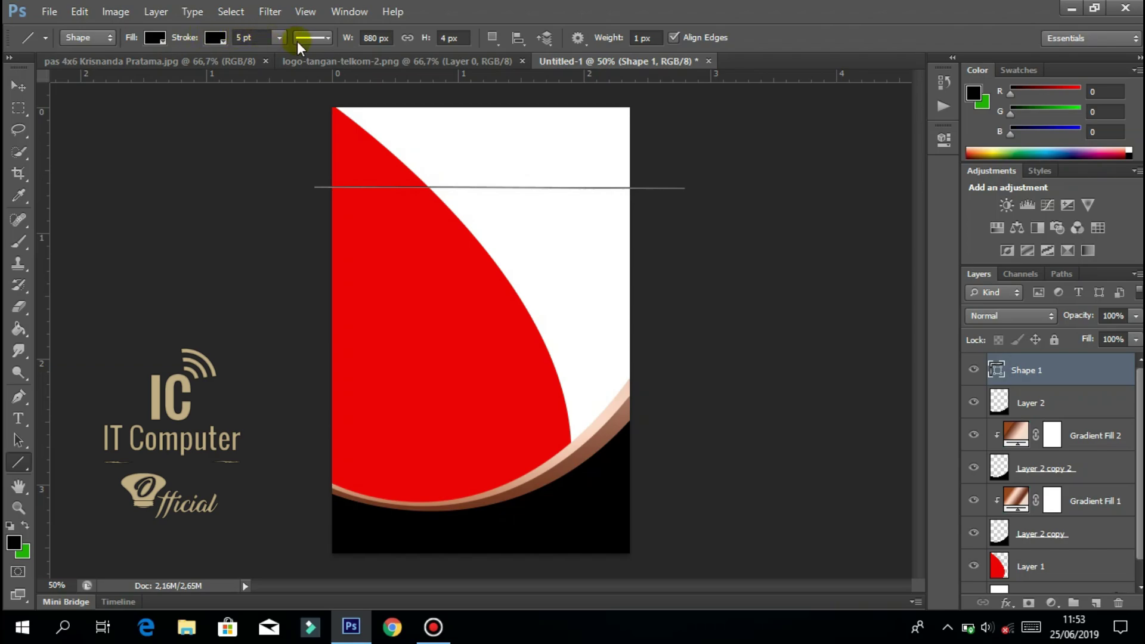
pyautogui.click(1063, 406)
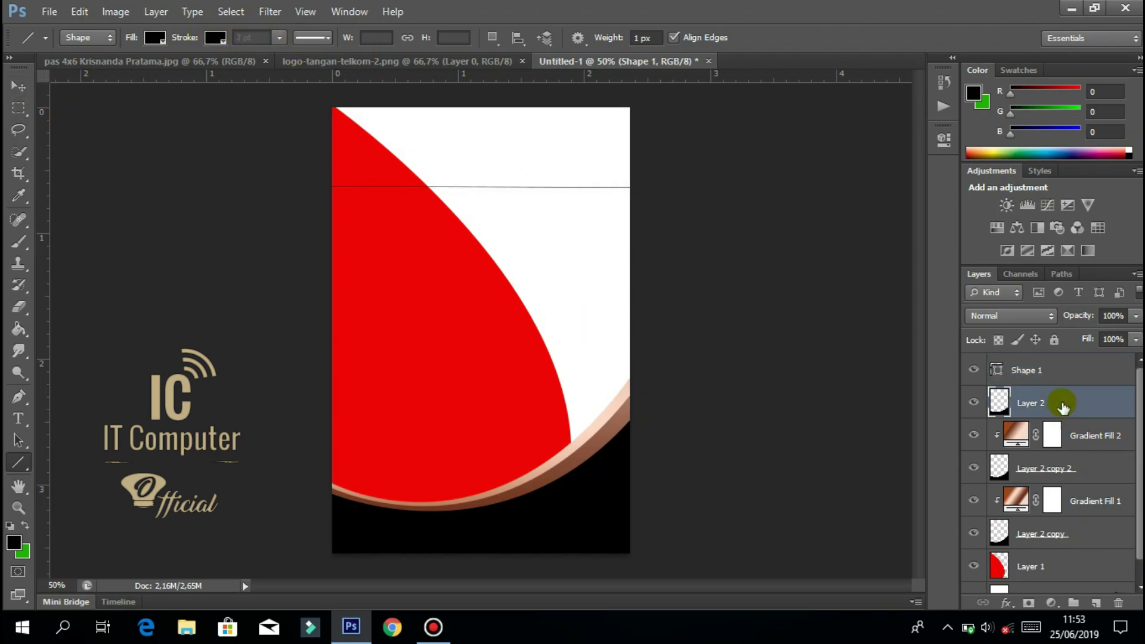
pyautogui.click(1014, 371)
pyautogui.click(242, 37)
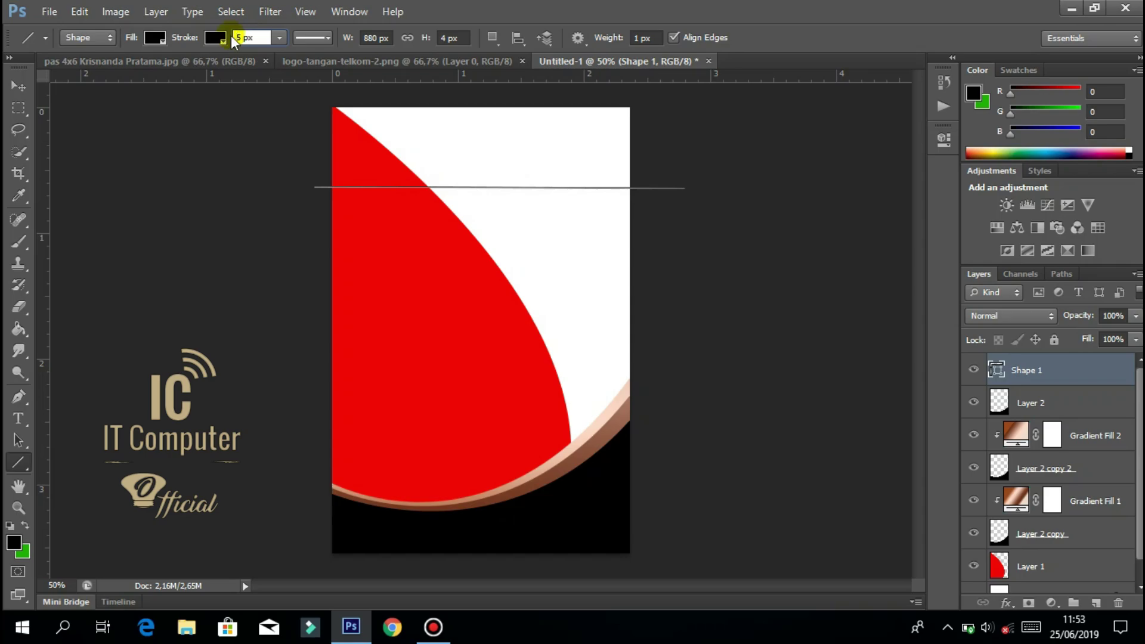
pyautogui.press('Return')
pyautogui.click(243, 37)
pyautogui.press('BackSpace')
pyautogui.write('10')
pyautogui.press('Return')
# Adjust the Shape 1 line's height to 5 px, then 10 px.
pyautogui.click(1045, 404)
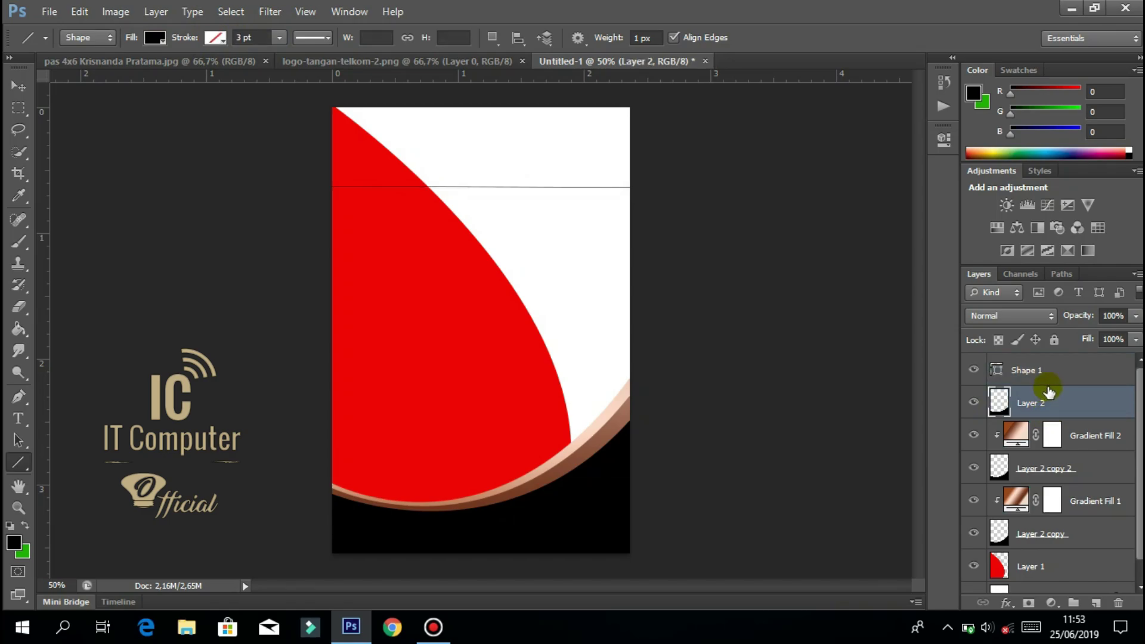
pyautogui.click(1047, 374)
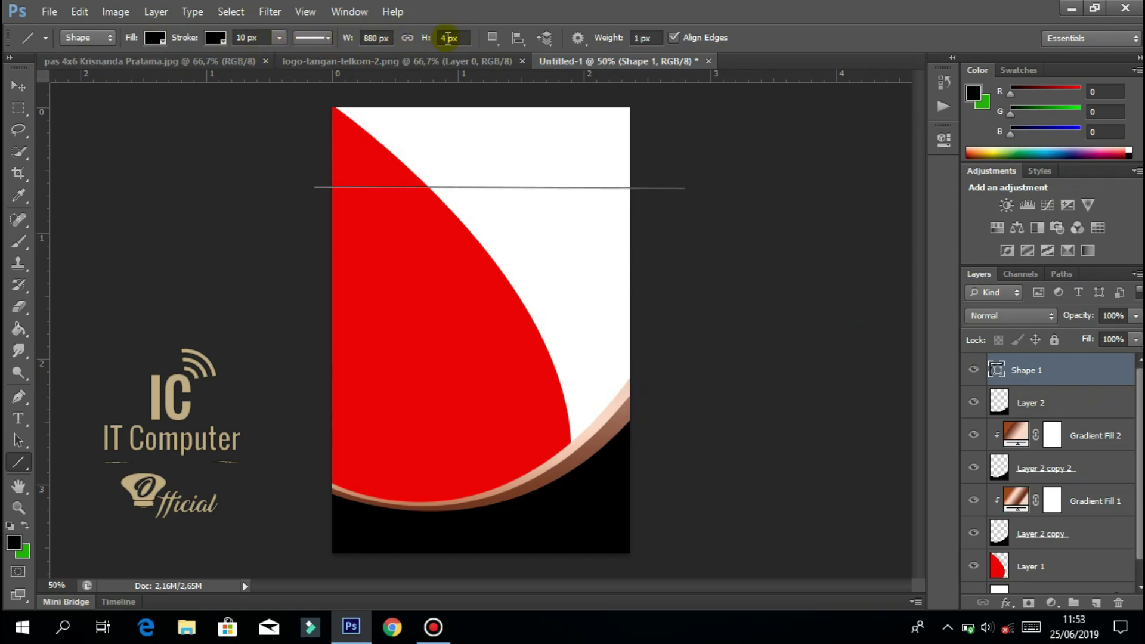
pyautogui.moveTo(447, 38); pyautogui.dragTo(440, 38)
pyautogui.press('Return')
pyautogui.moveTo(446, 39); pyautogui.dragTo(440, 38)
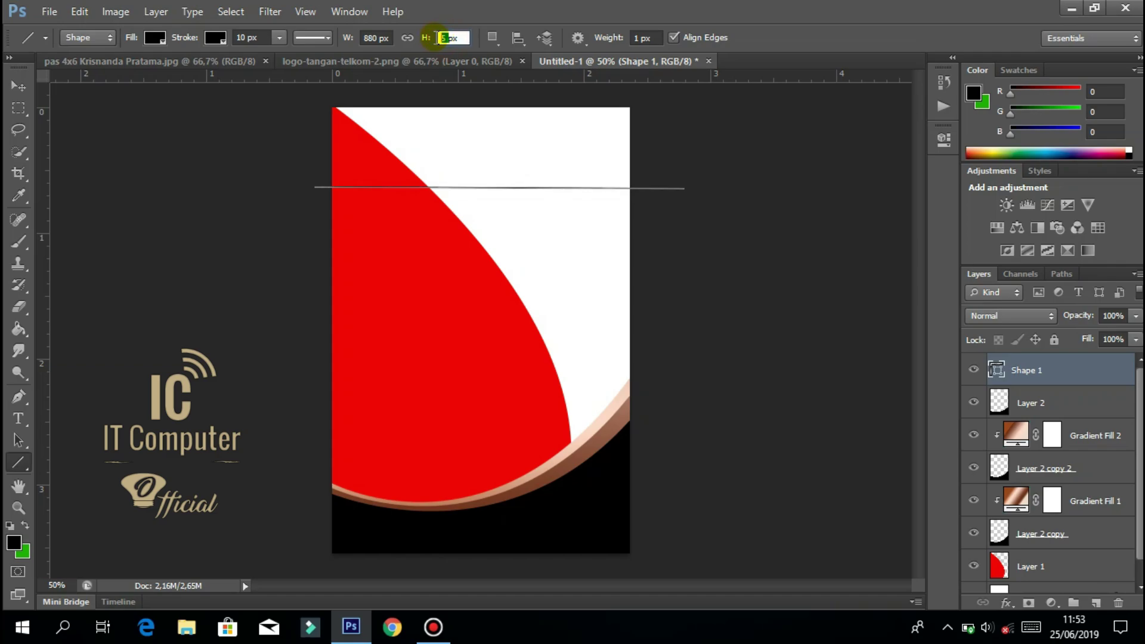
pyautogui.press('Return')
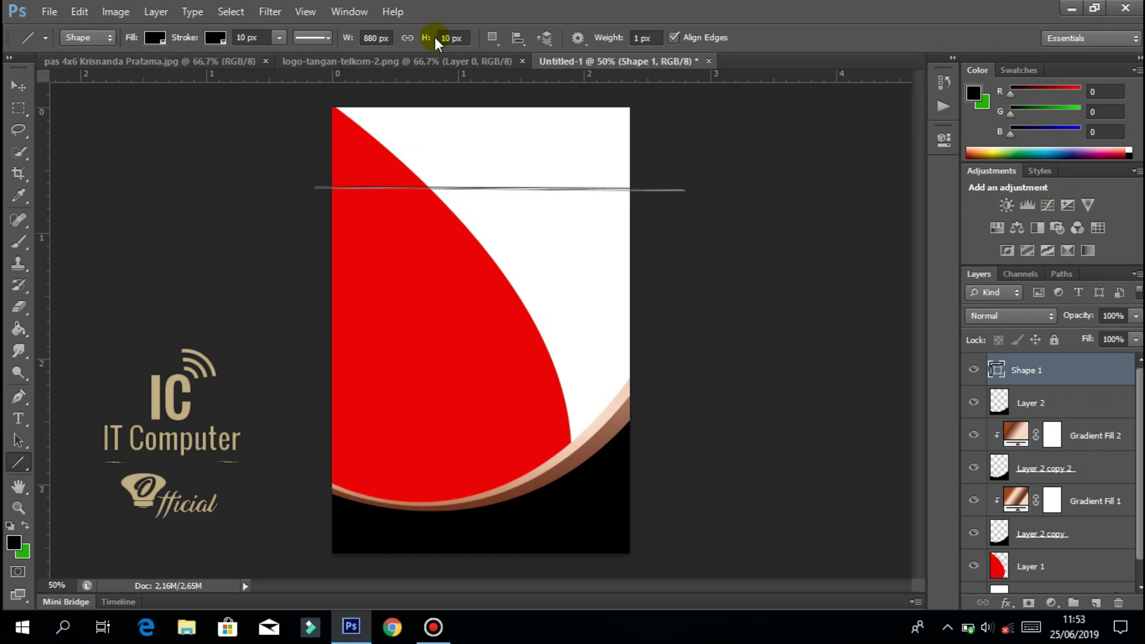
pyautogui.click(18, 87)
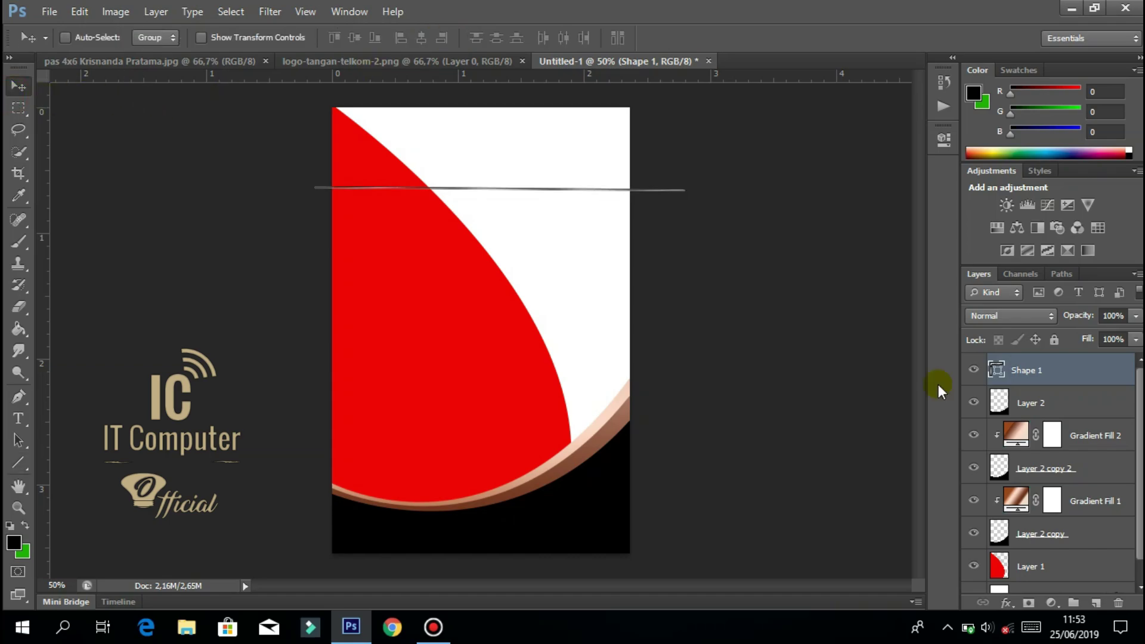
pyautogui.click(1056, 406)
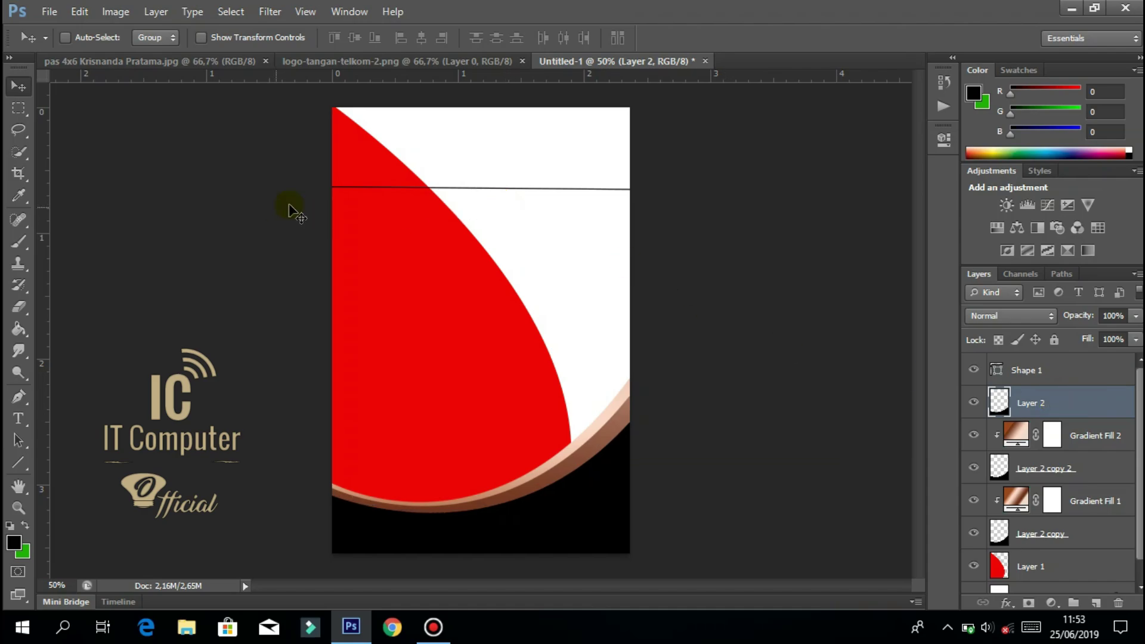
# Drag the Telkom hand logo from its document onto the Untitled-1 card back as Layer 3.
pyautogui.click(342, 60)
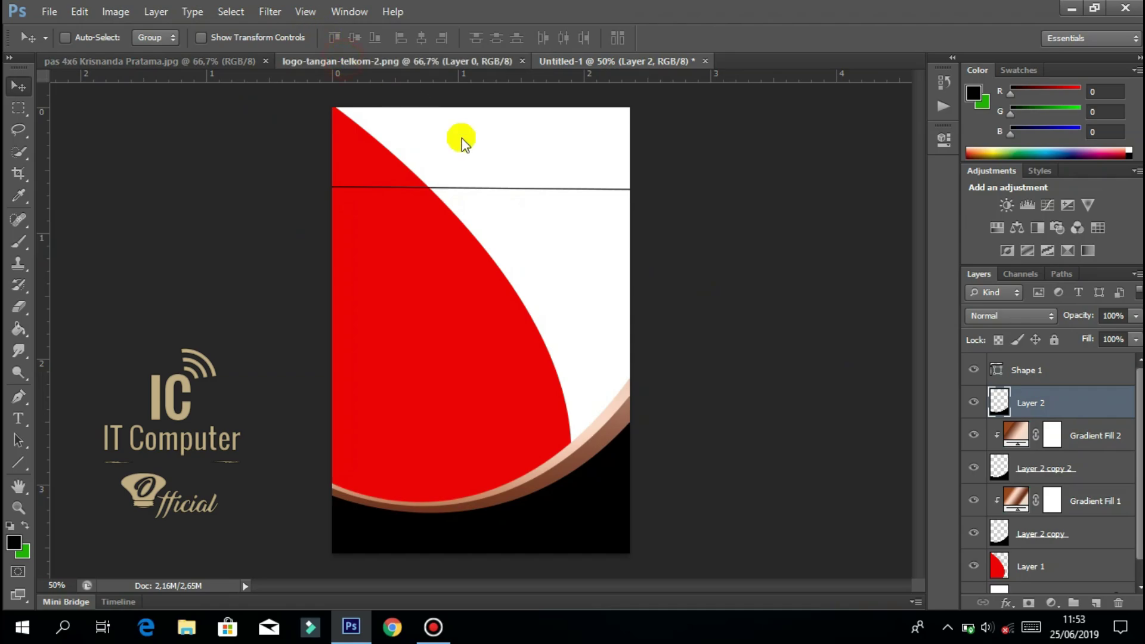
pyautogui.moveTo(506, 300); pyautogui.dragTo(559, 141)
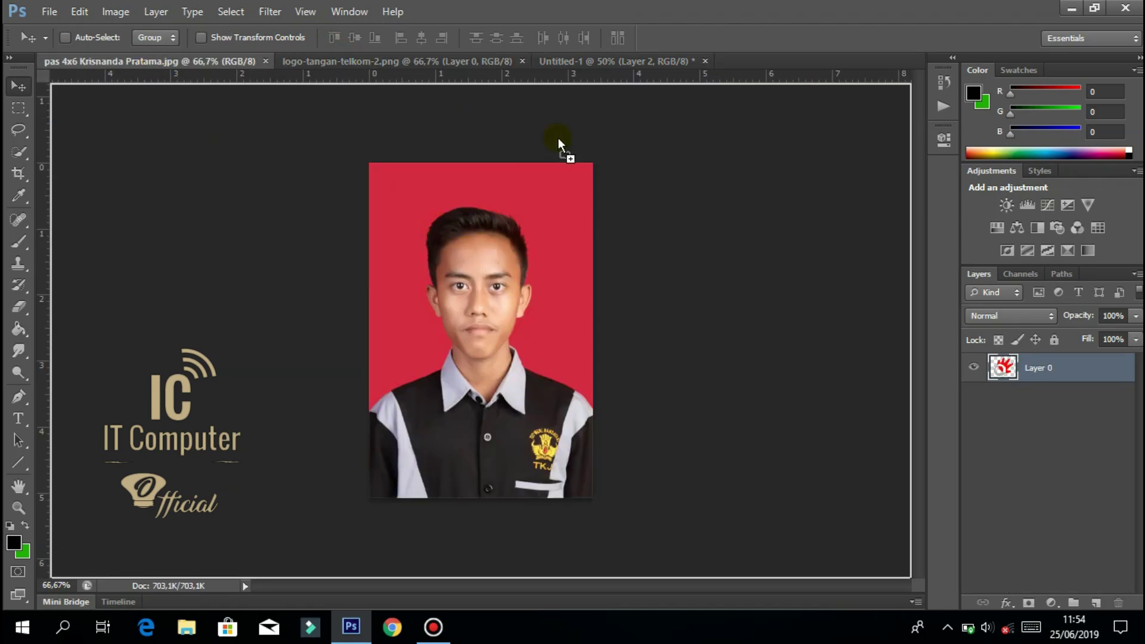
pyautogui.moveTo(589, 64); pyautogui.dragTo(570, 208)
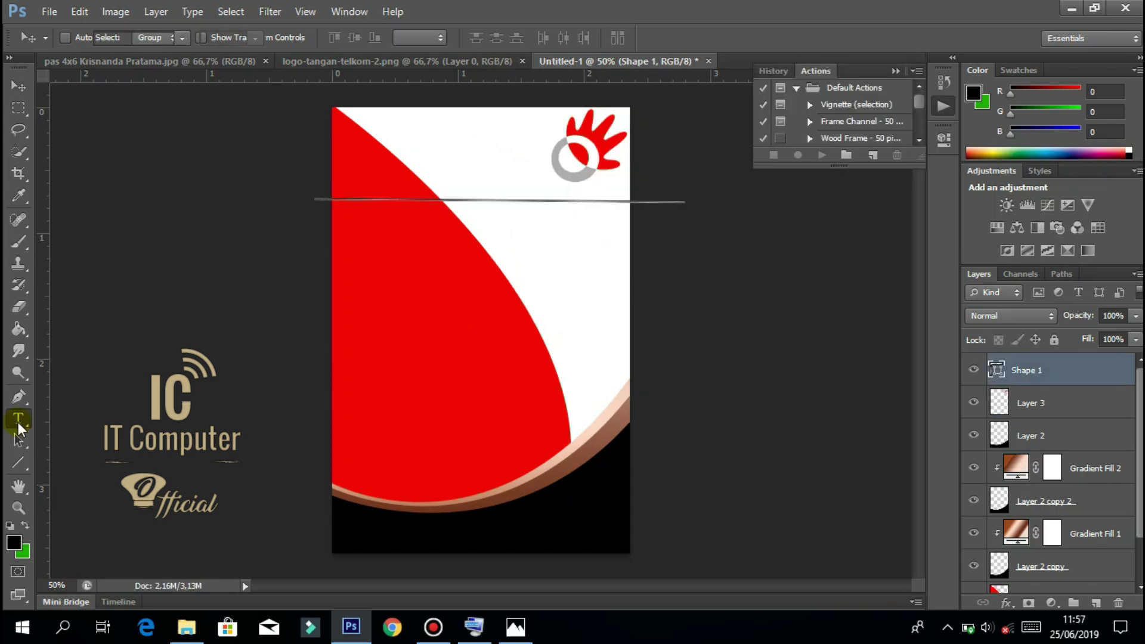
# Create a text box at the card top and type 'PT' in black 6 pt.
pyautogui.click(18, 419)
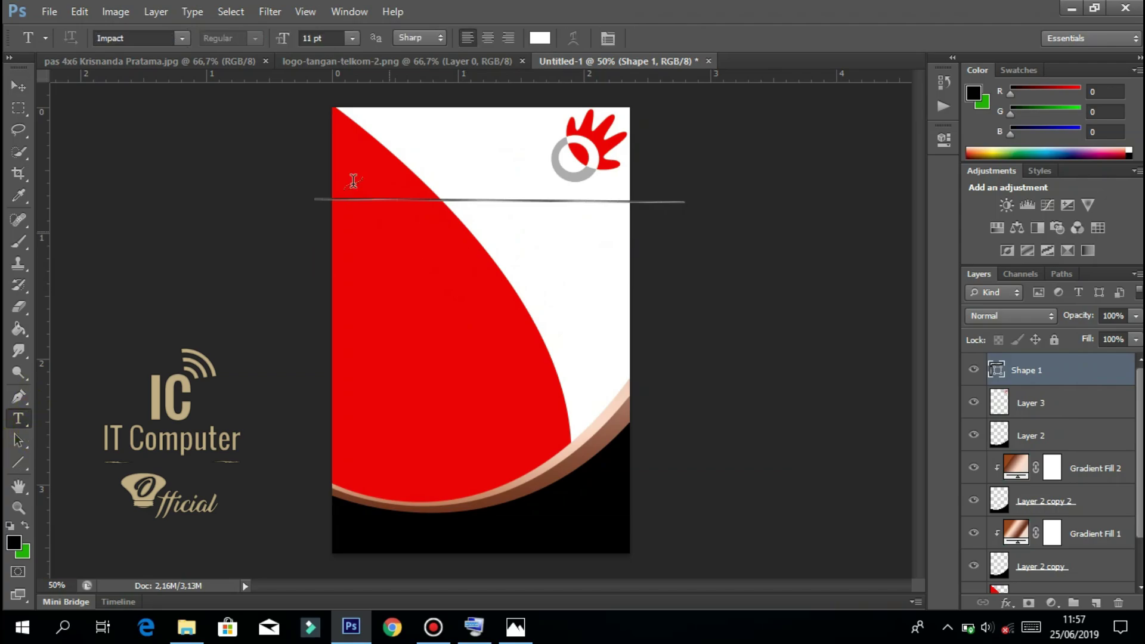
pyautogui.moveTo(332, 109); pyautogui.dragTo(556, 160)
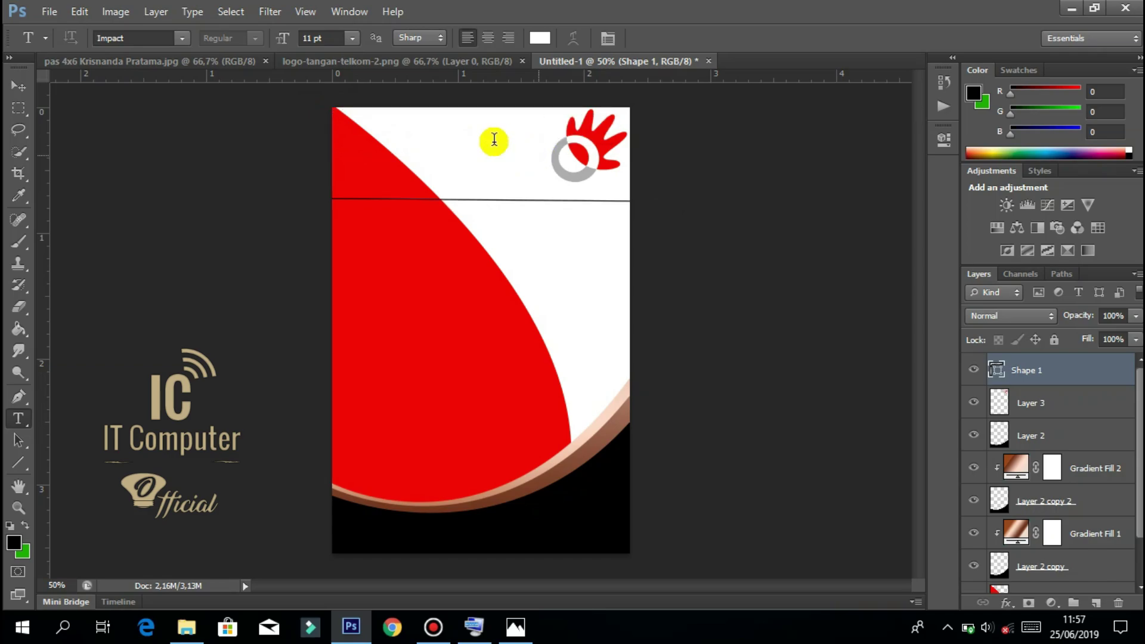
pyautogui.click(351, 38)
pyautogui.click(335, 82)
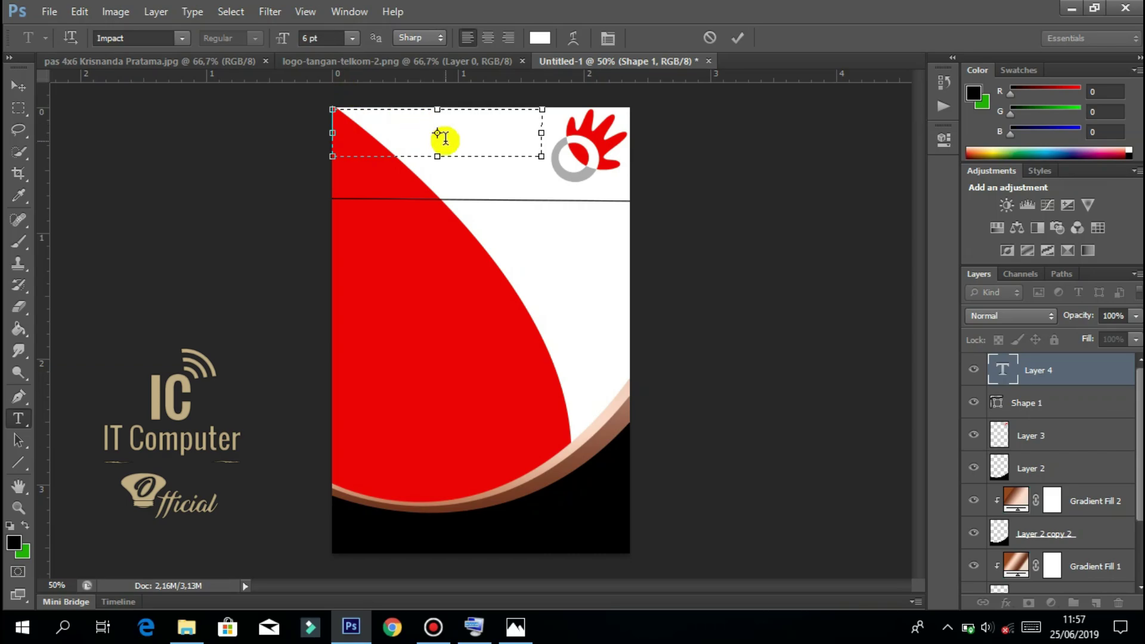
pyautogui.write('PT')
pyautogui.hotkey('ctrl', 'a')
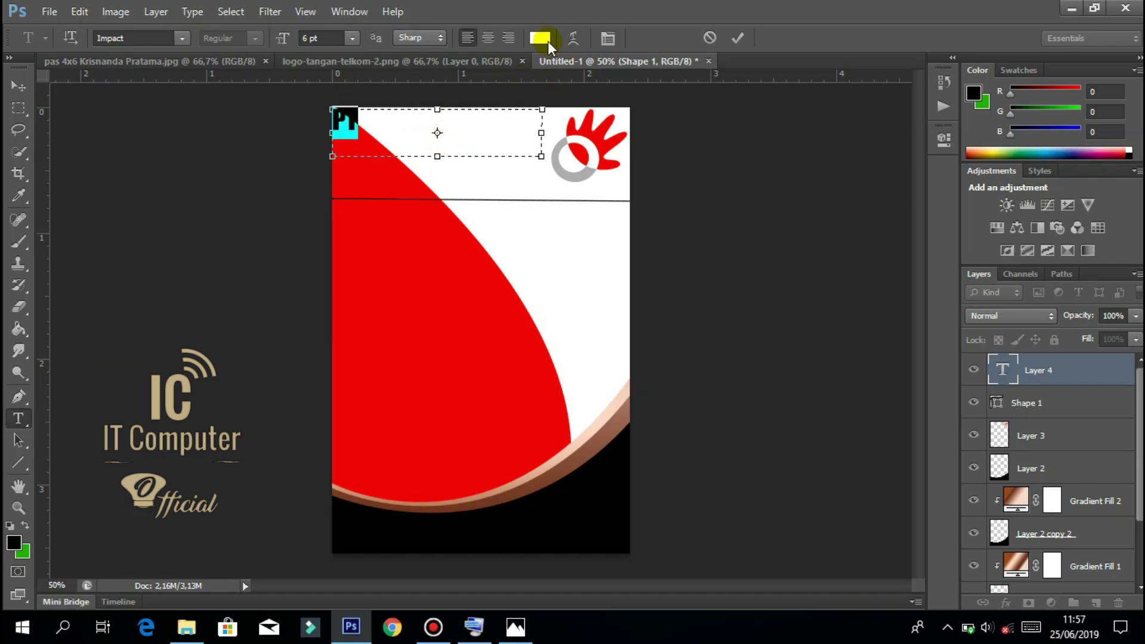
pyautogui.click(548, 41)
pyautogui.moveTo(685, 171); pyautogui.dragTo(585, 377)
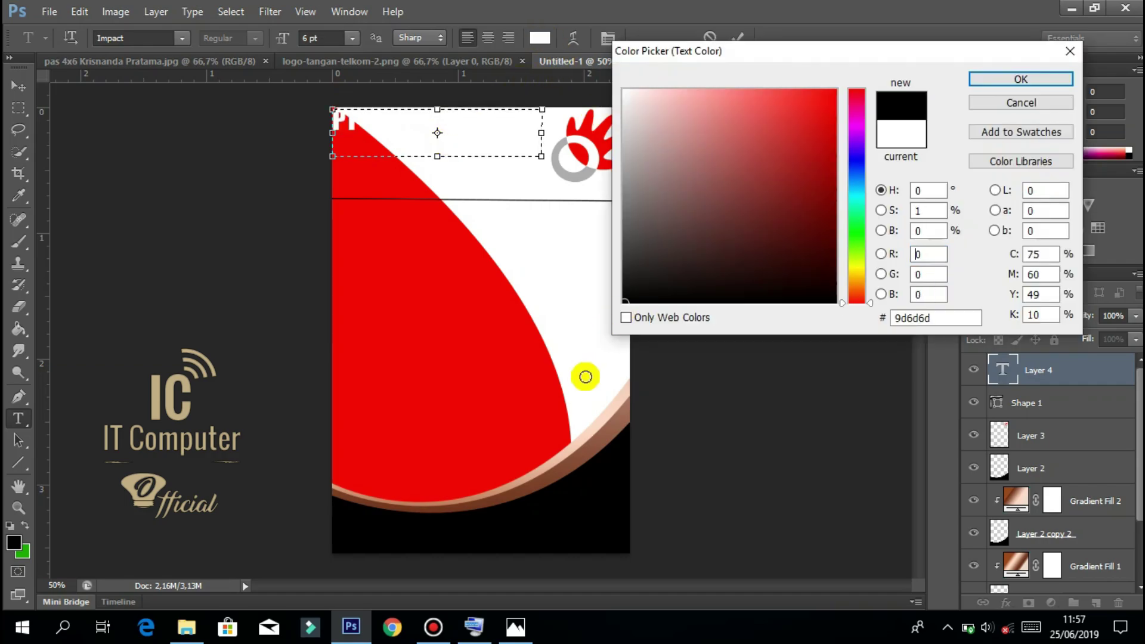
pyautogui.press('Return')
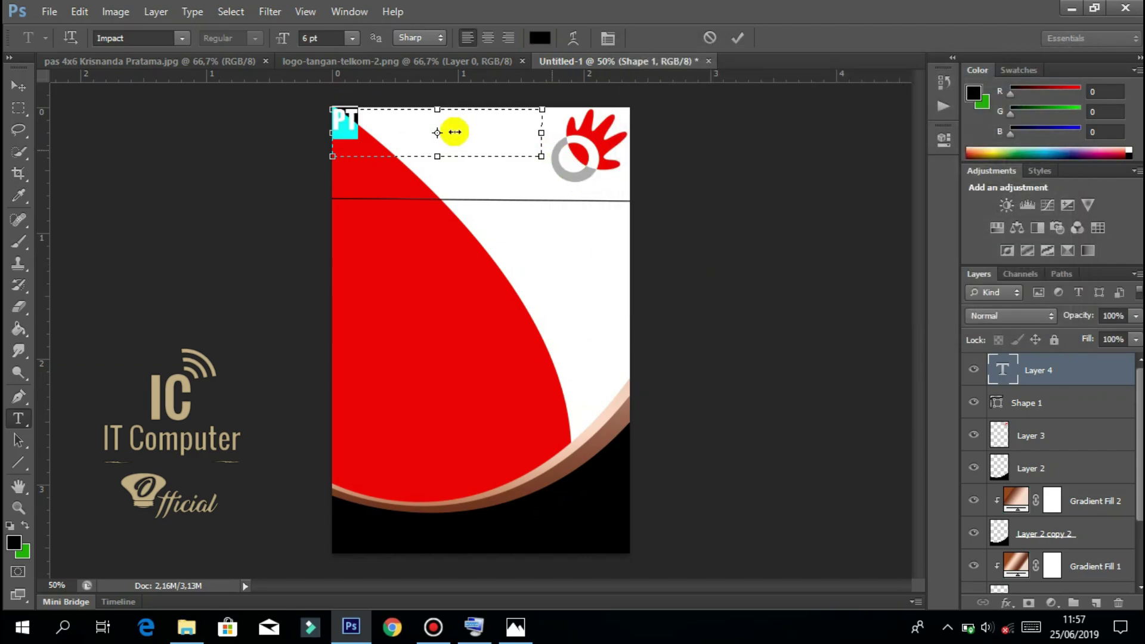
pyautogui.click(397, 127)
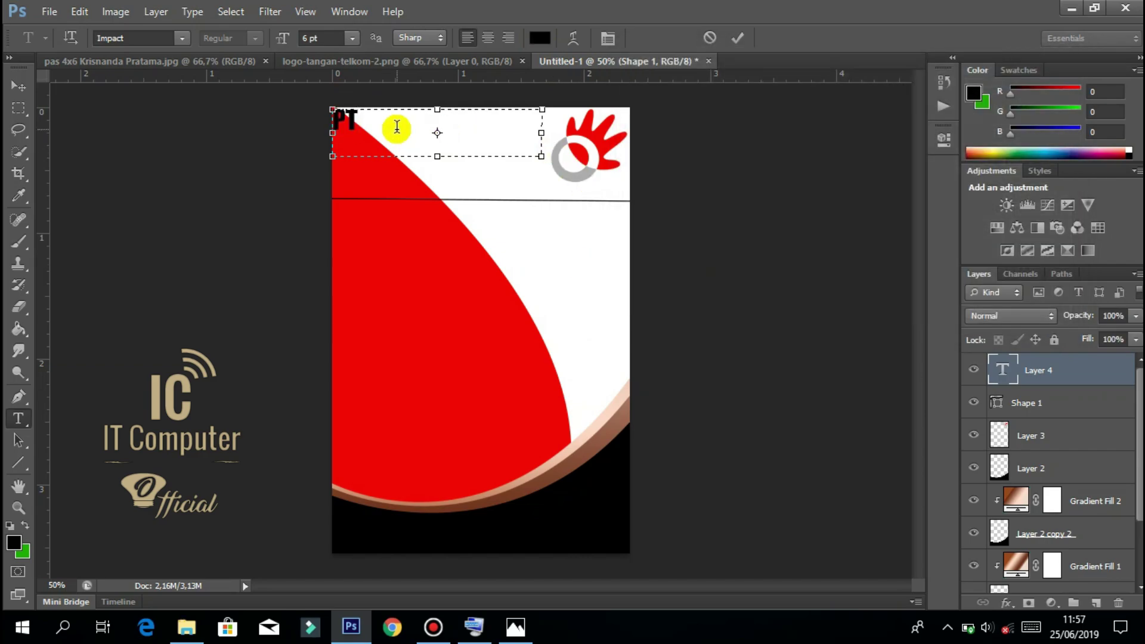
# Complete the heading as 'PT. Telkom Indonesia' and widen the box to one line.
pyautogui.write('.TELKOM')
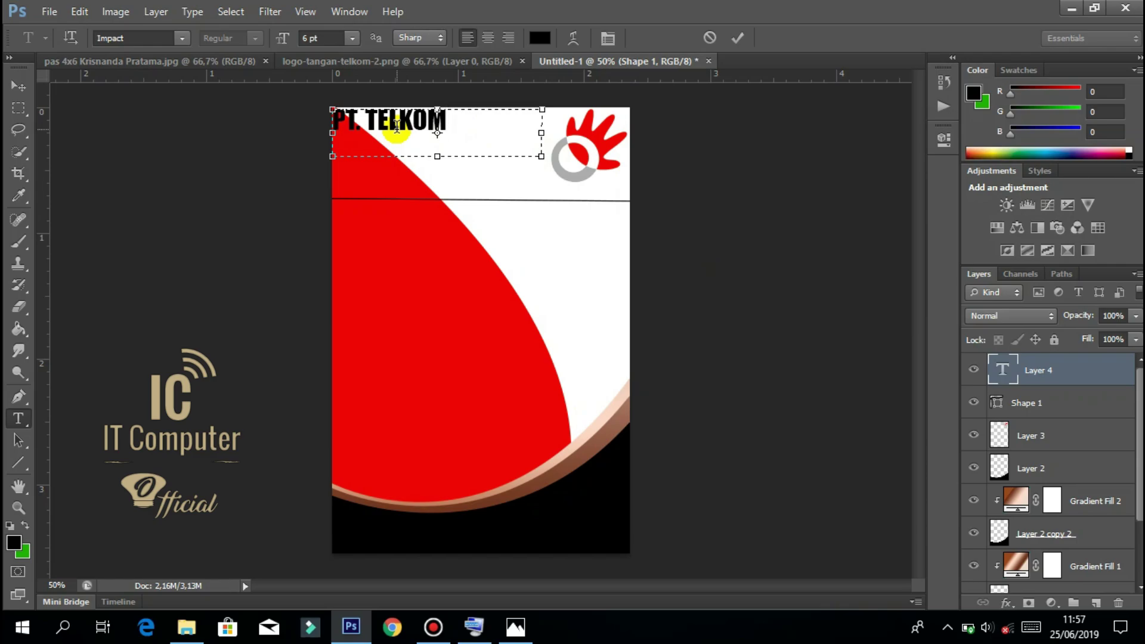
pyautogui.press('BackSpace')
pyautogui.press('BackSpace')
pyautogui.press('BackSpace')
pyautogui.press('BackSpace')
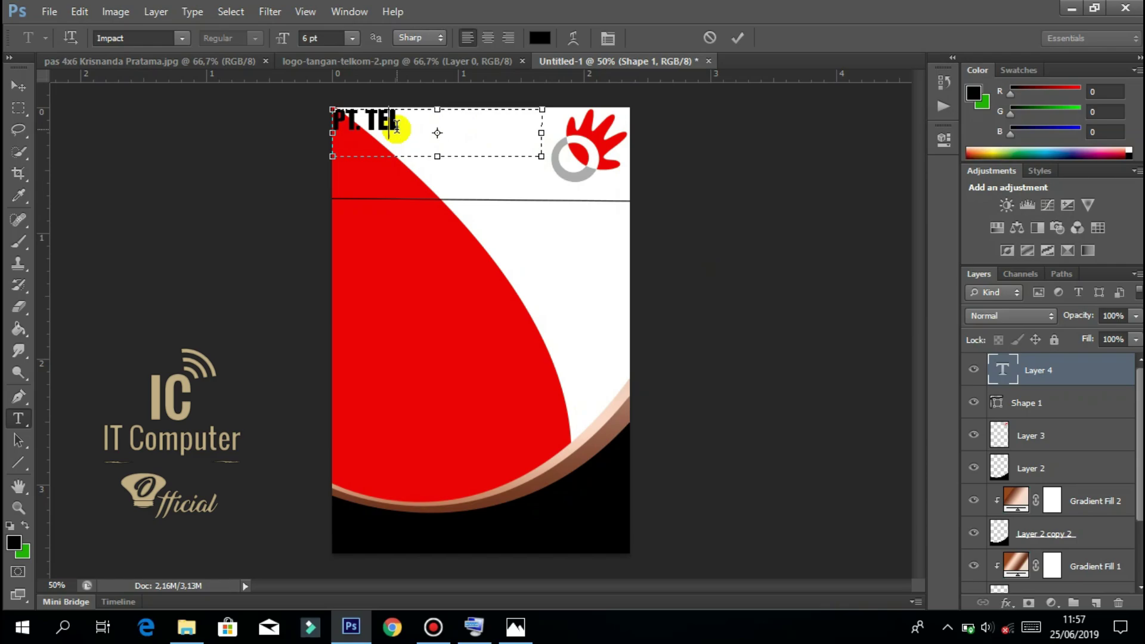
pyautogui.press('BackSpace')
pyautogui.write('elkom')
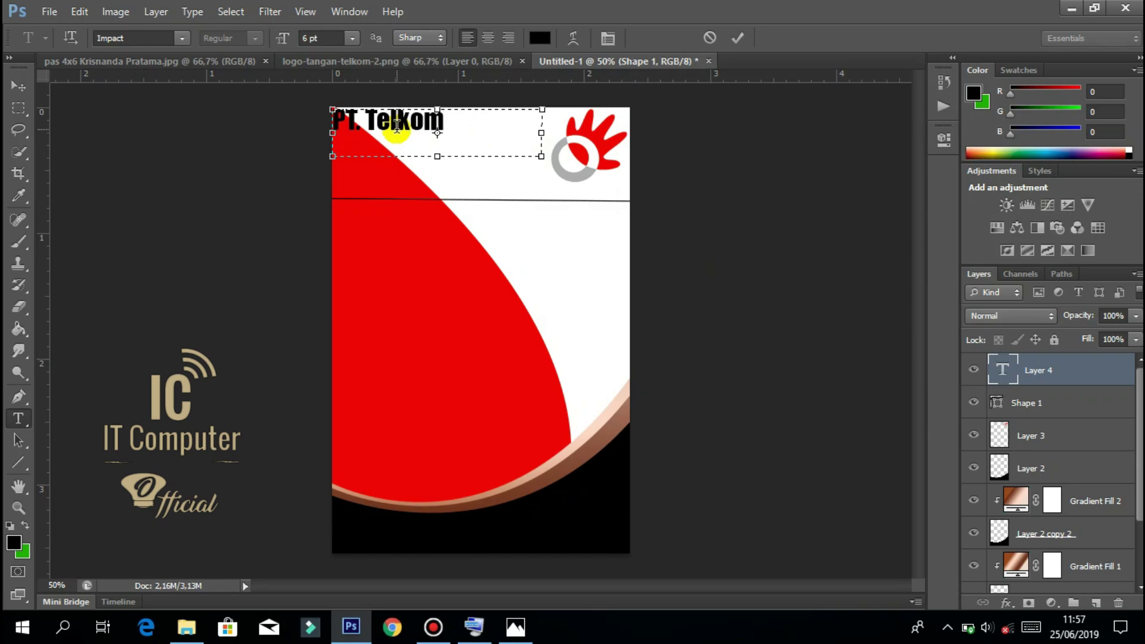
pyautogui.write(' I nd')
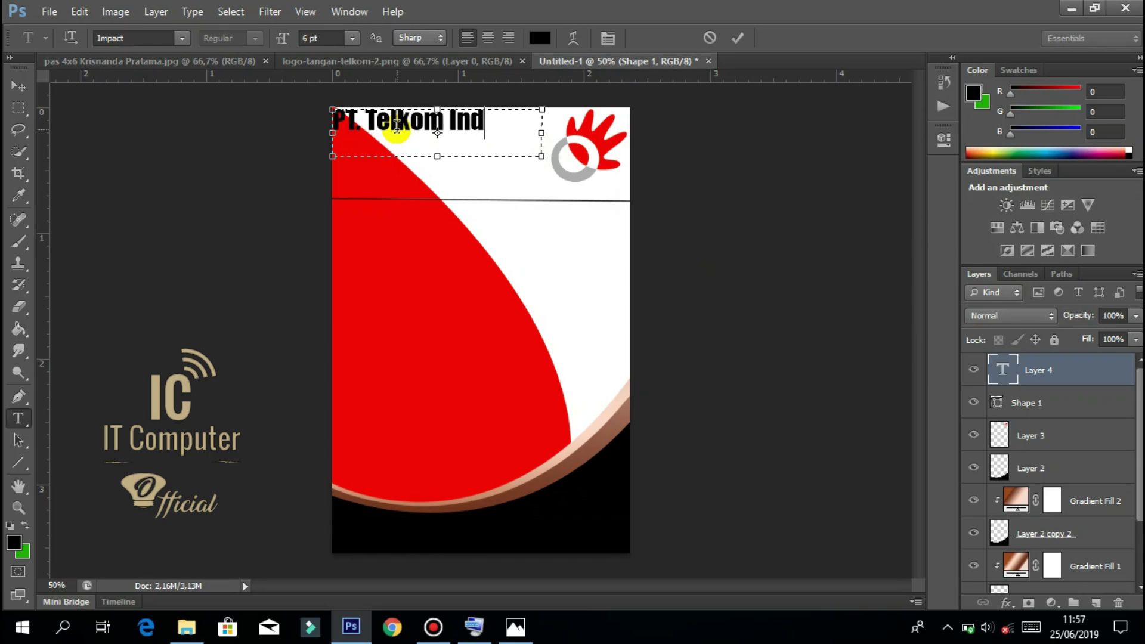
pyautogui.write('one-')
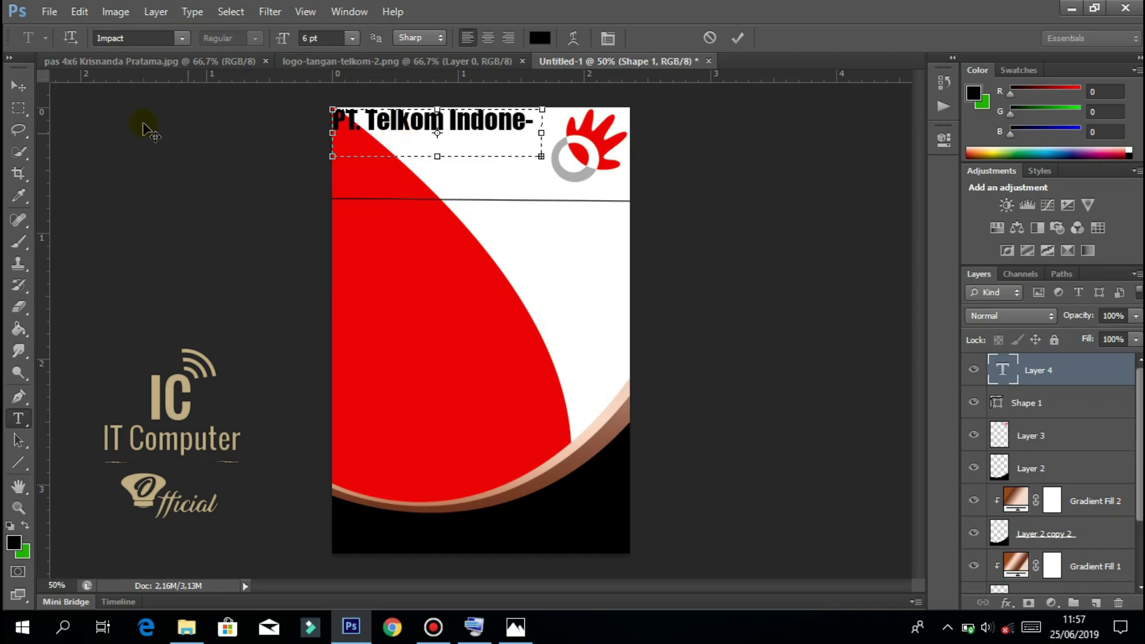
pyautogui.moveTo(541, 156); pyautogui.dragTo(323, 138)
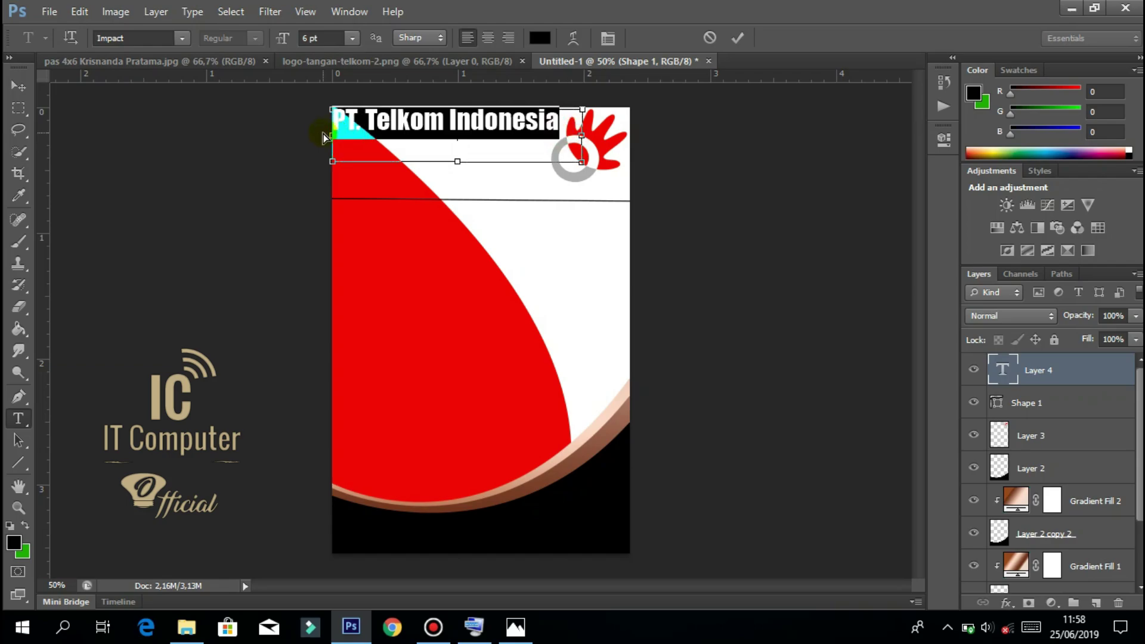
# Resize the heading text to 5 pt.
pyautogui.moveTo(309, 39); pyautogui.dragTo(289, 43)
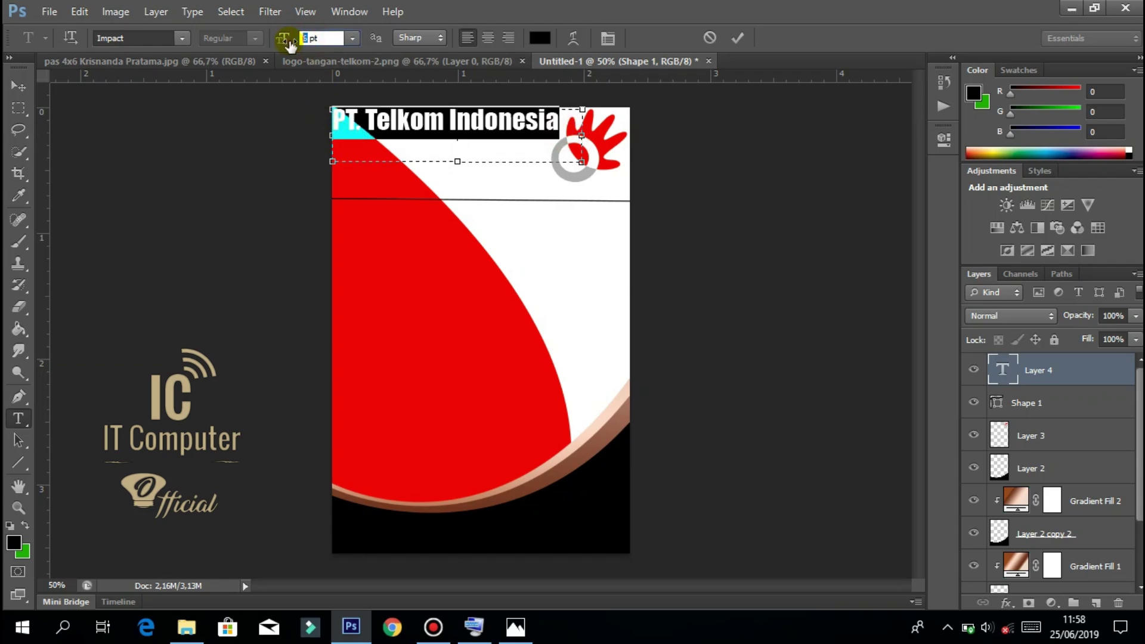
pyautogui.write('4')
pyautogui.press('Return')
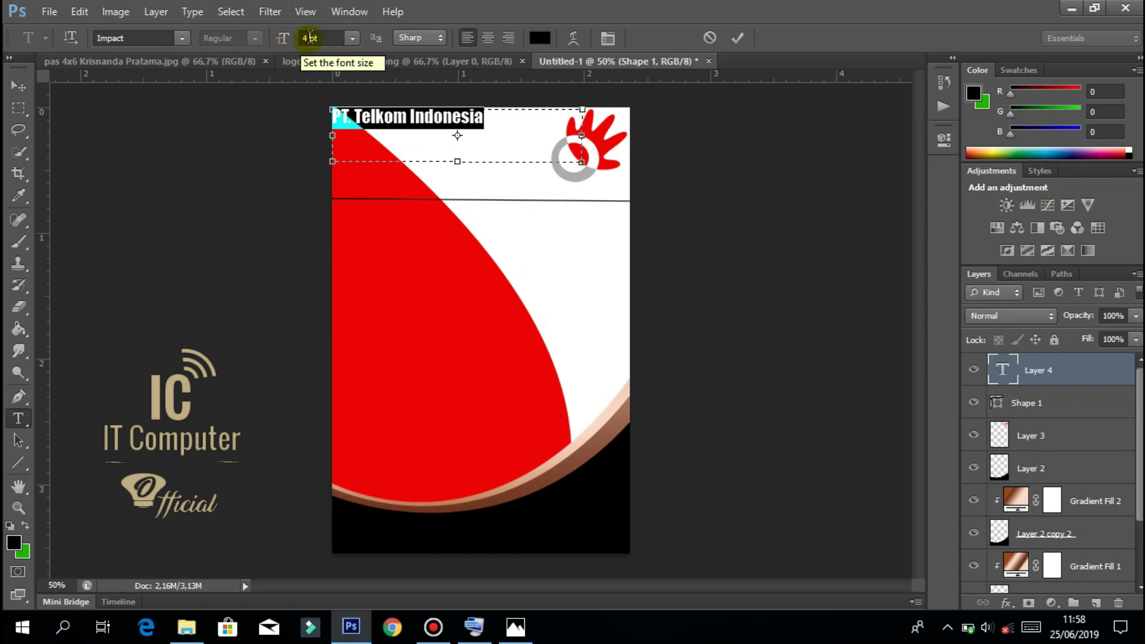
pyautogui.click(310, 38)
pyautogui.write('5')
pyautogui.press('Return')
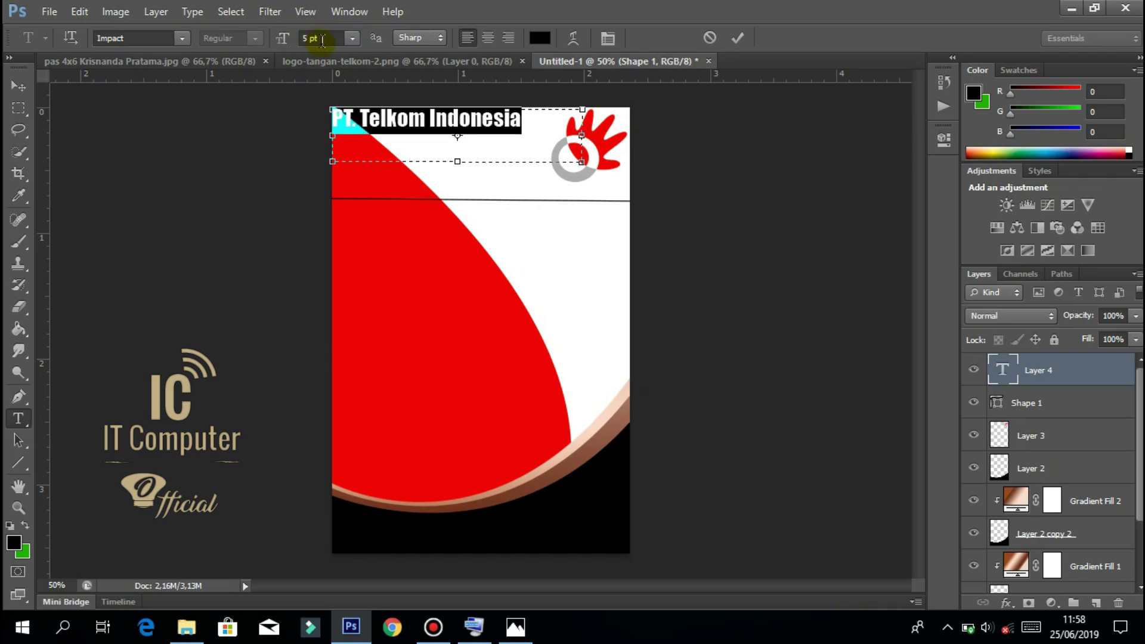
pyautogui.click(509, 133)
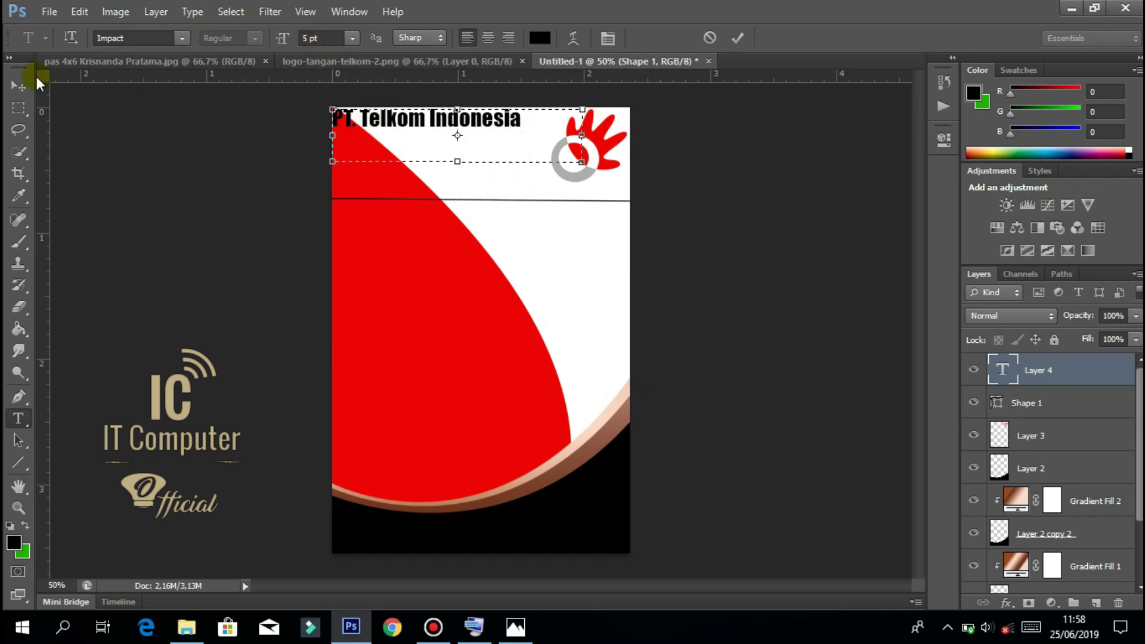
pyautogui.click(19, 86)
# Position the heading beside the logo and stretch it slightly taller.
pyautogui.moveTo(451, 124); pyautogui.dragTo(462, 141)
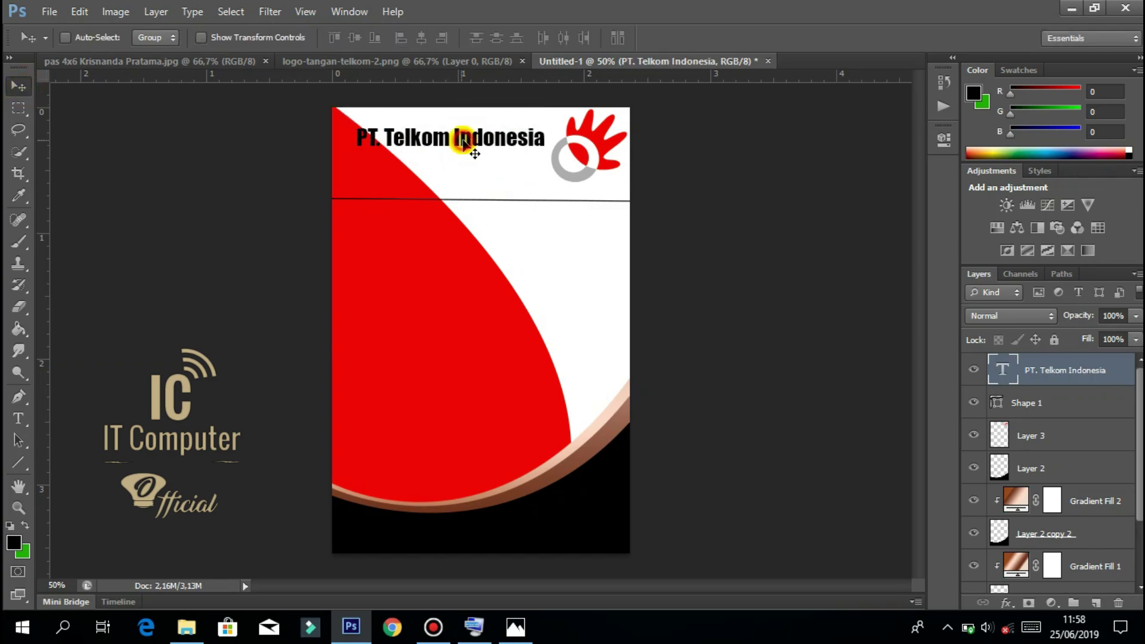
pyautogui.press('Left')
pyautogui.press('Left')
pyautogui.press('Left')
pyautogui.press('Left')
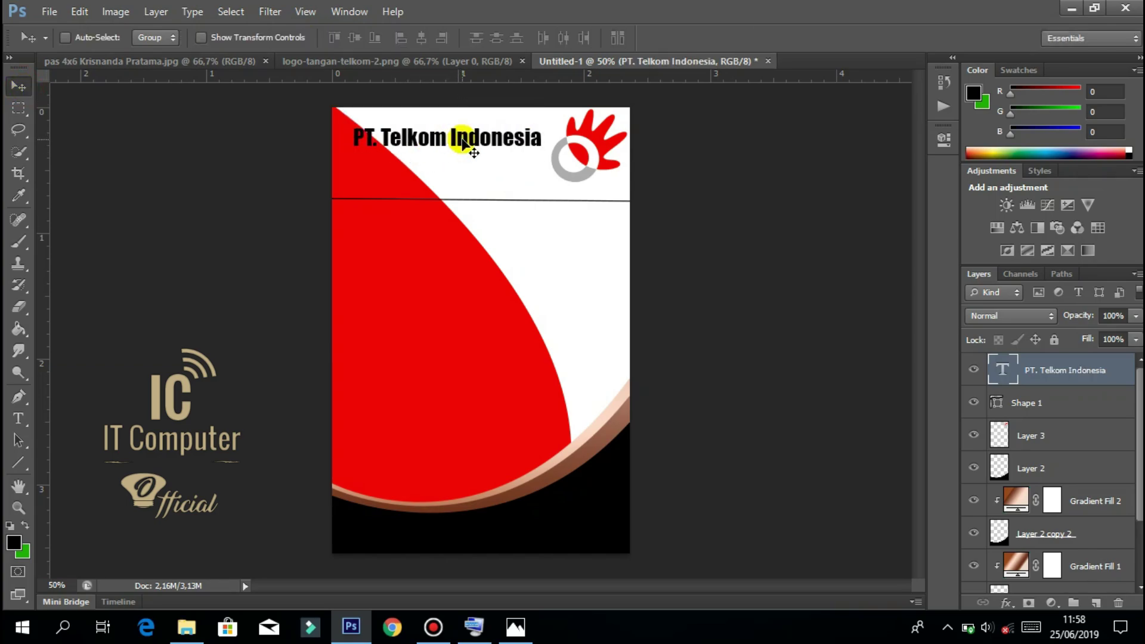
pyautogui.press('Up')
pyautogui.press('Up')
pyautogui.press('Left')
pyautogui.press('Up')
pyautogui.press('Up')
pyautogui.press('Up')
pyautogui.press('Up')
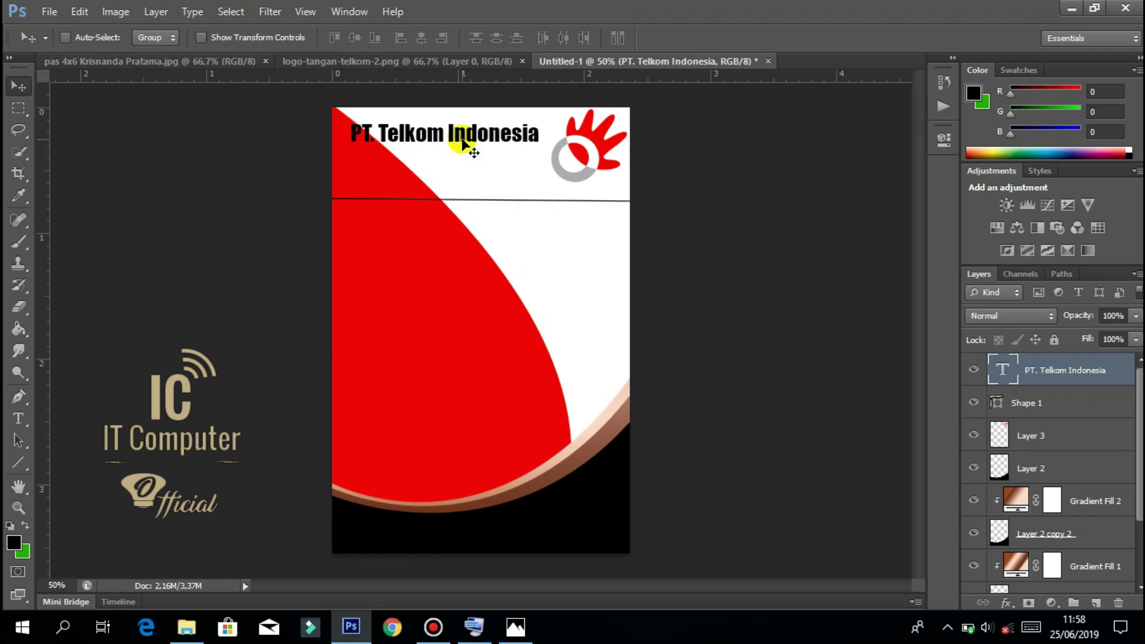
pyautogui.press('Down')
pyautogui.press('Down')
pyautogui.press('Left')
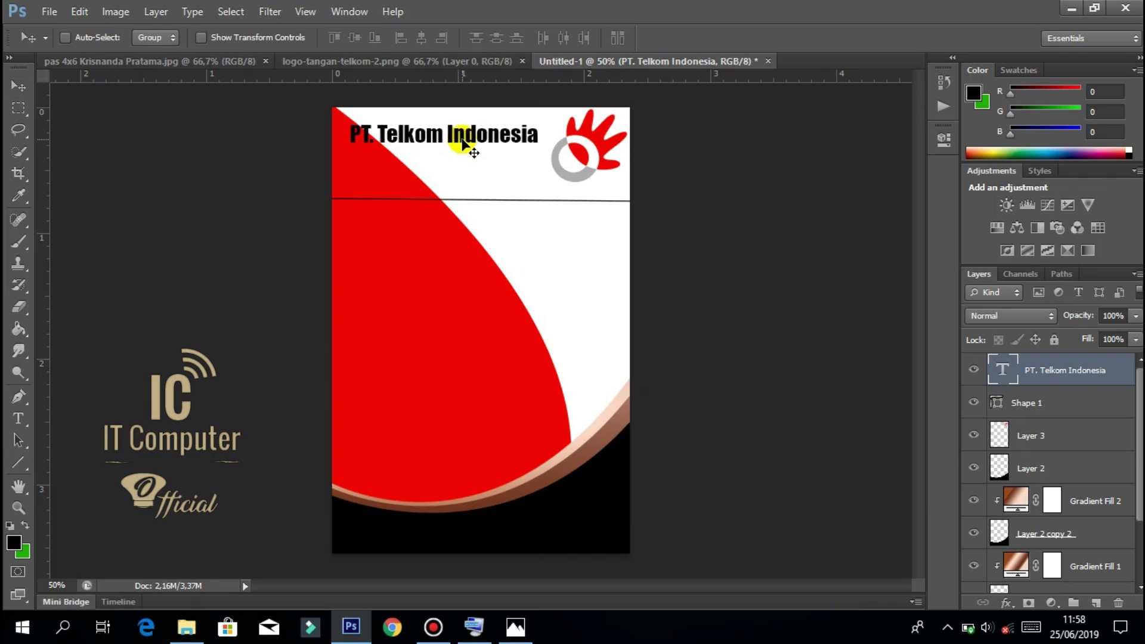
pyautogui.hotkey('ctrl', 't')
pyautogui.moveTo(481, 190); pyautogui.dragTo(478, 205)
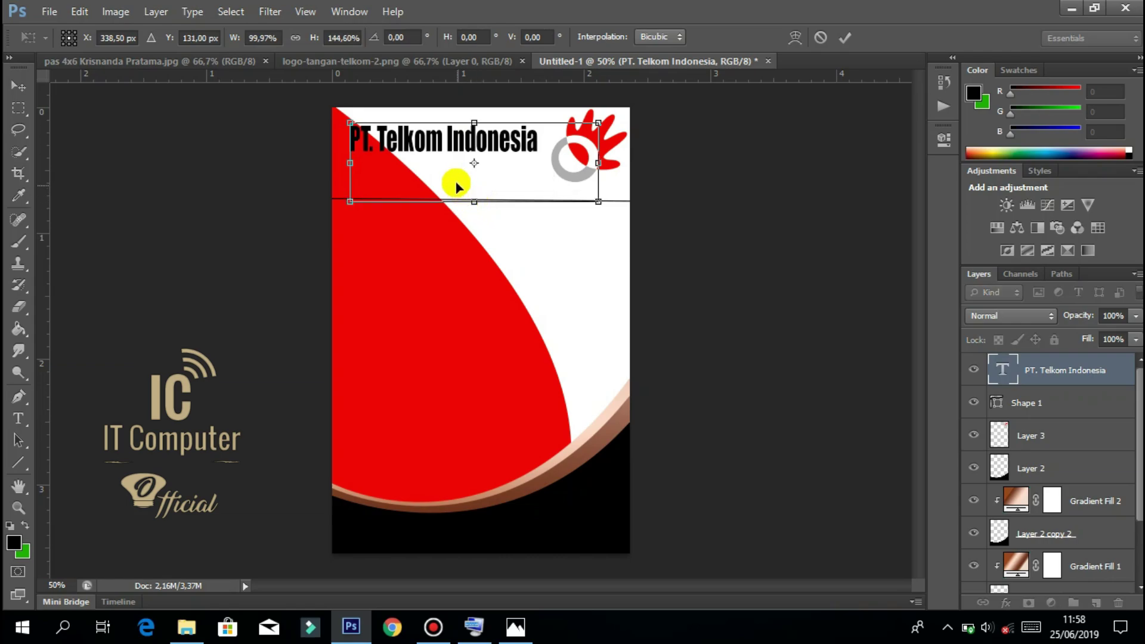
pyautogui.press('Return')
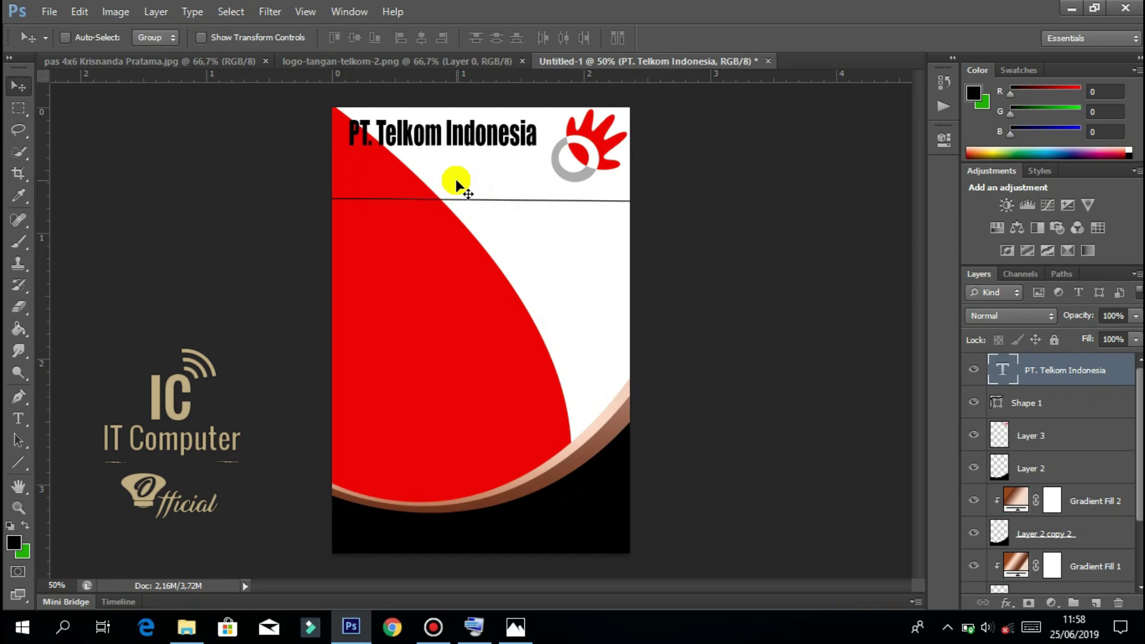
# Draw a text box below the heading, type 'Jl' and set a small 3 pt size.
pyautogui.click(18, 418)
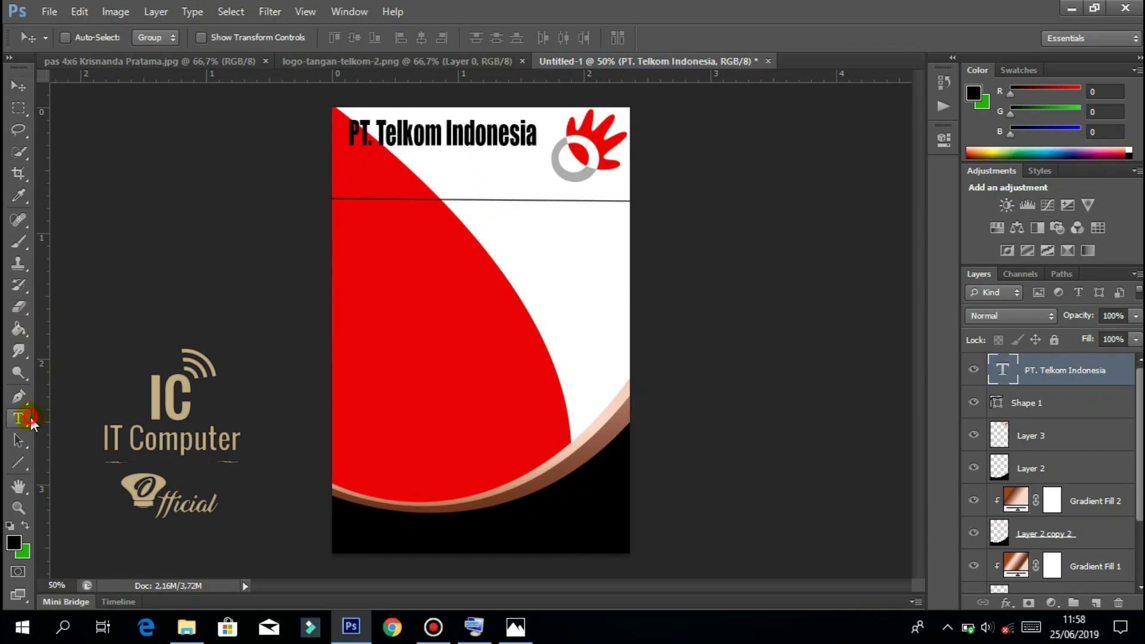
pyautogui.moveTo(348, 158); pyautogui.dragTo(551, 200)
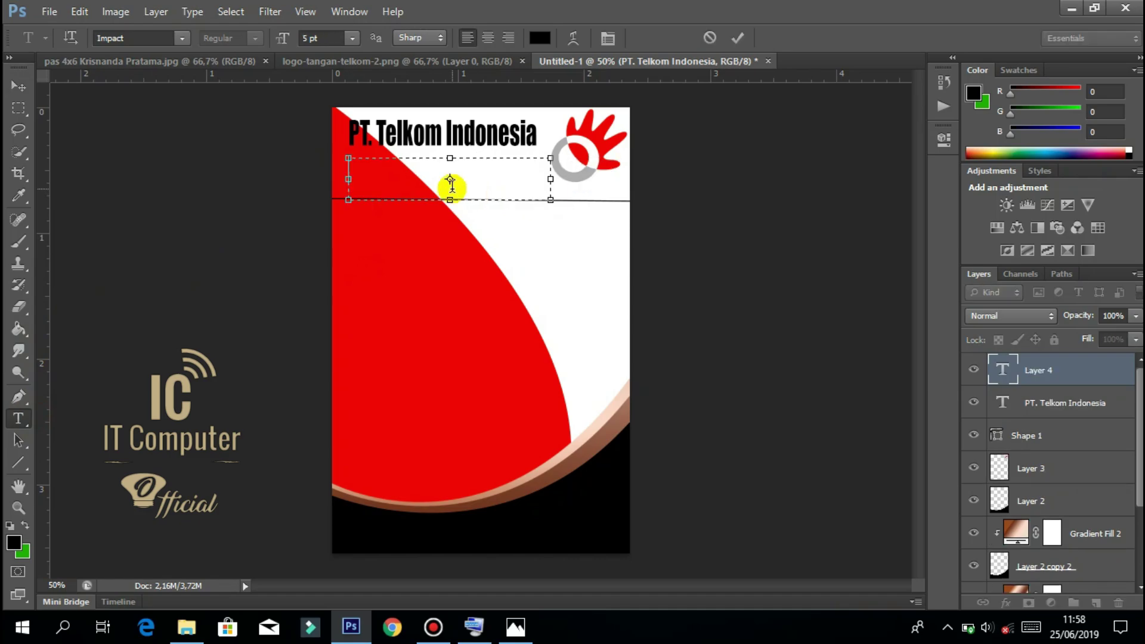
pyautogui.write('Jl')
pyautogui.hotkey('ctrl', 'a')
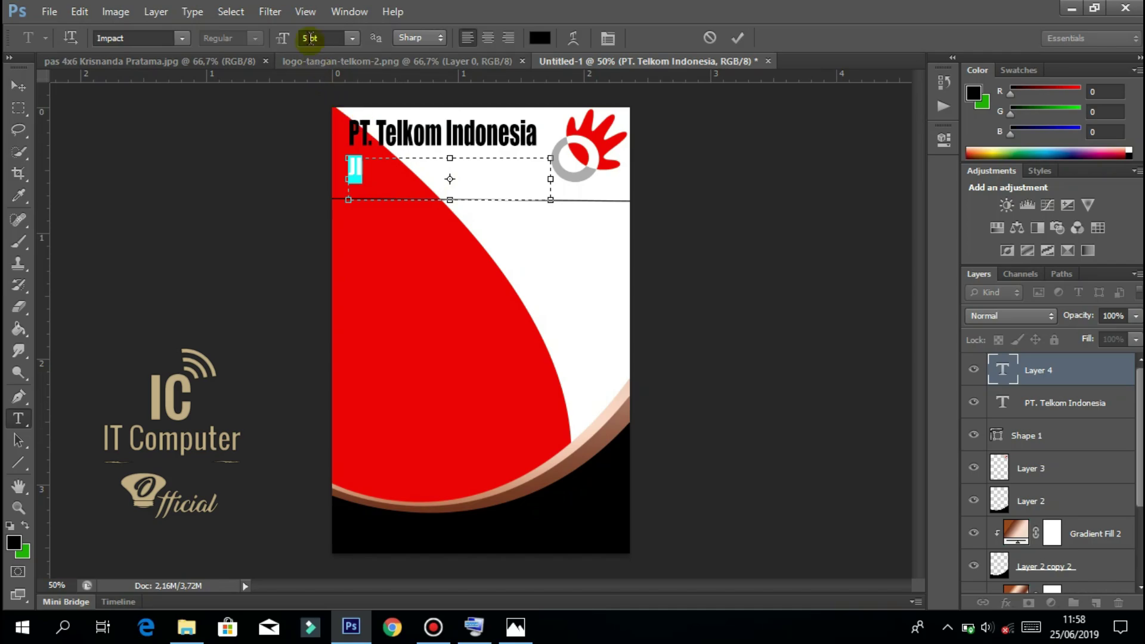
pyautogui.click(306, 38)
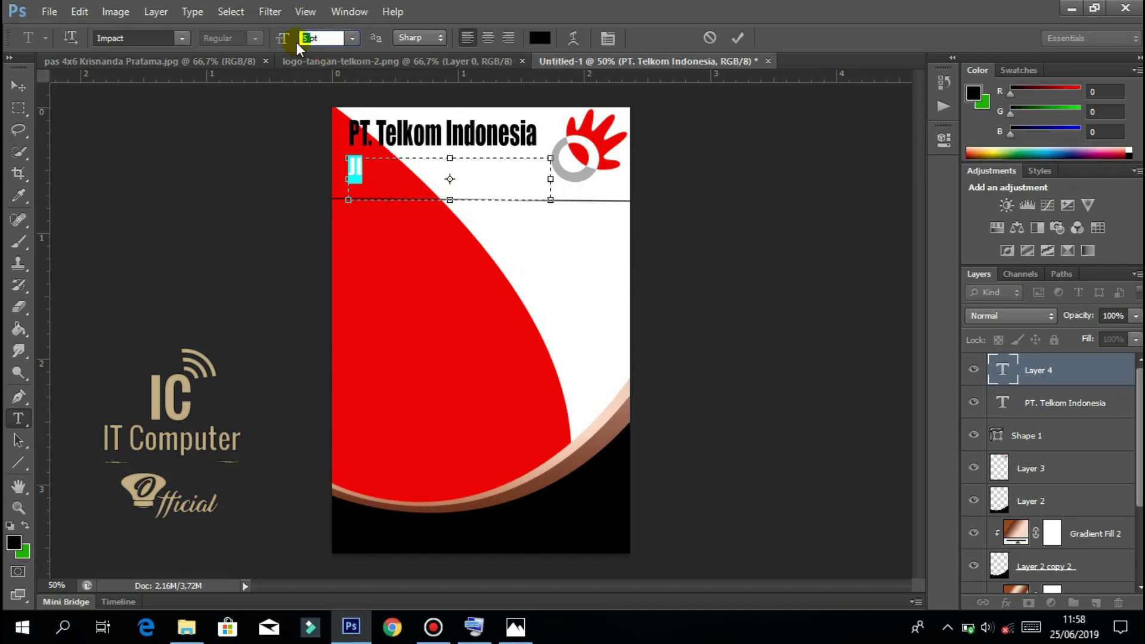
pyautogui.write('12')
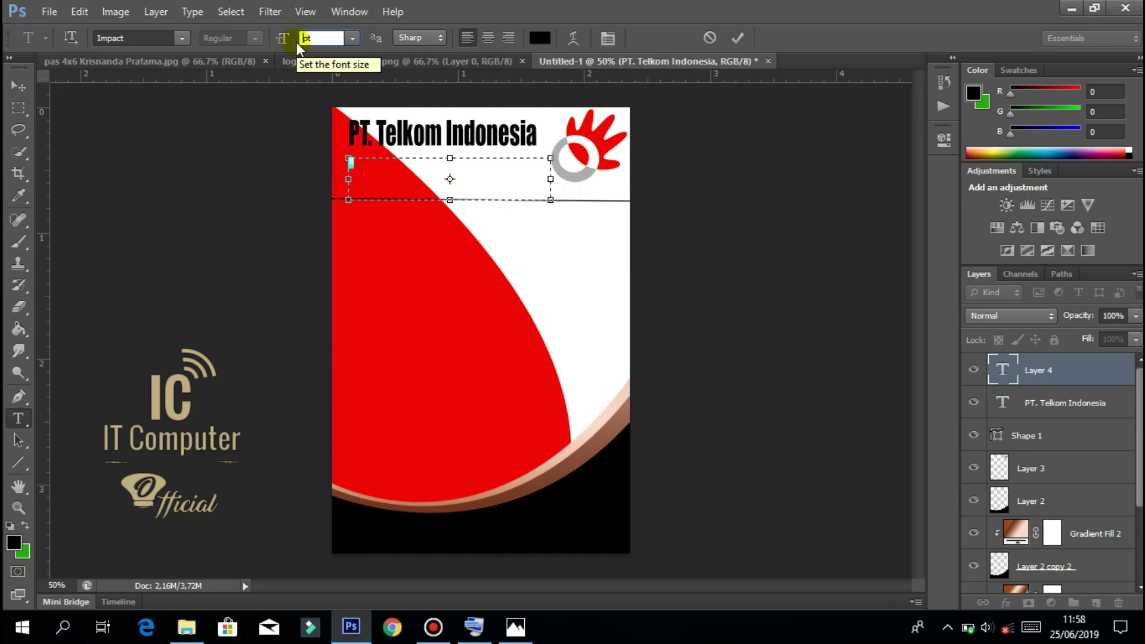
pyautogui.write('3')
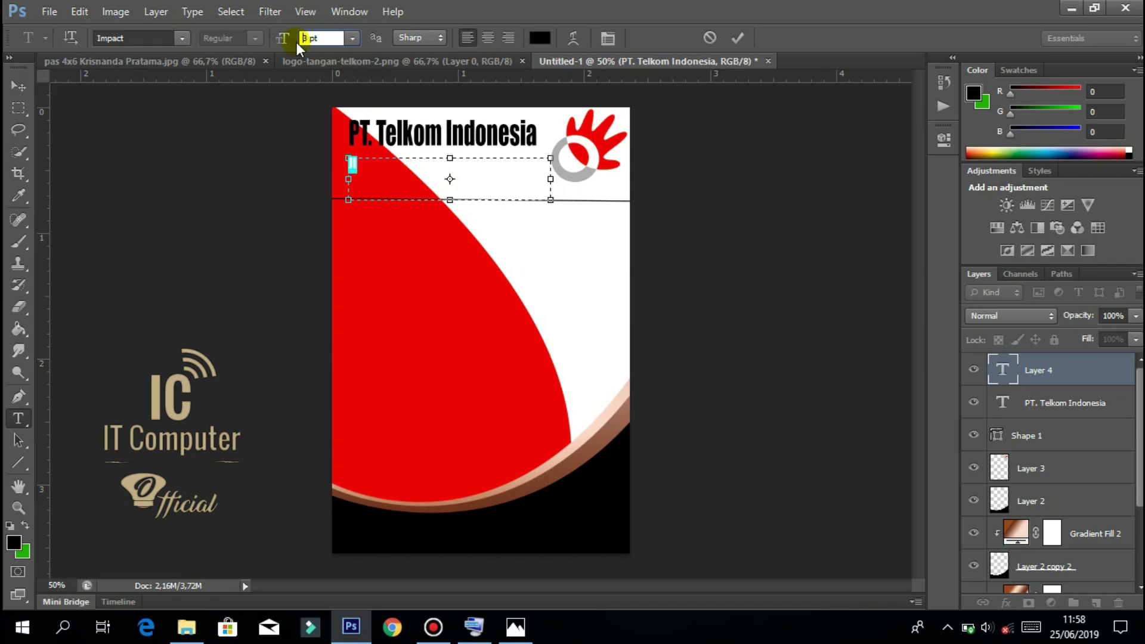
pyautogui.click(382, 167)
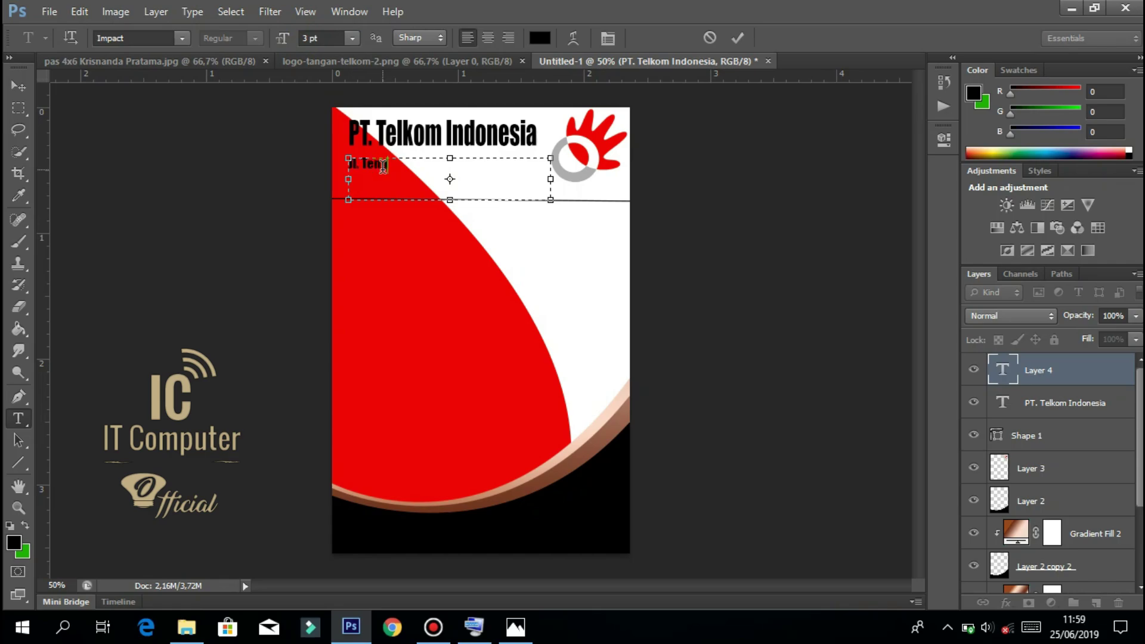
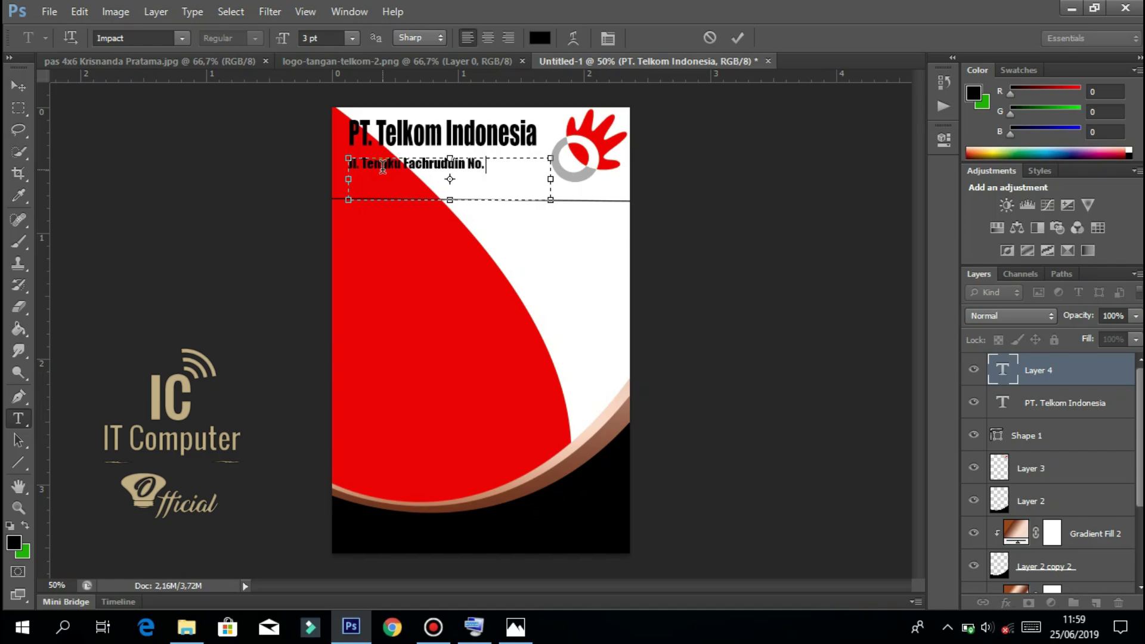
pyautogui.hotkey('ctrl', 'a')
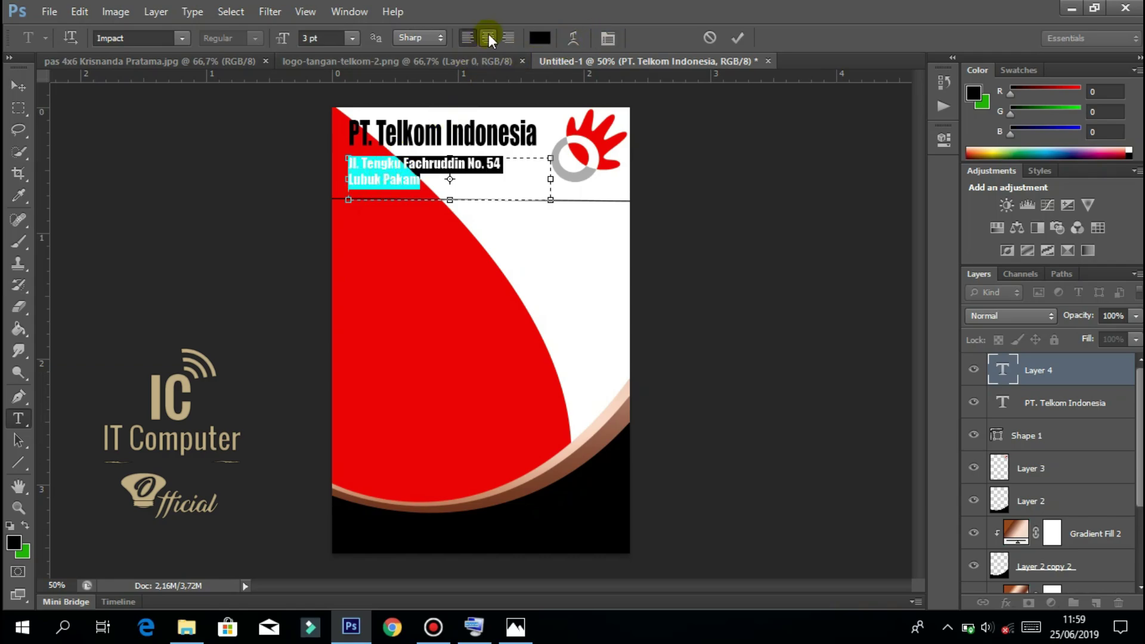
pyautogui.click(488, 38)
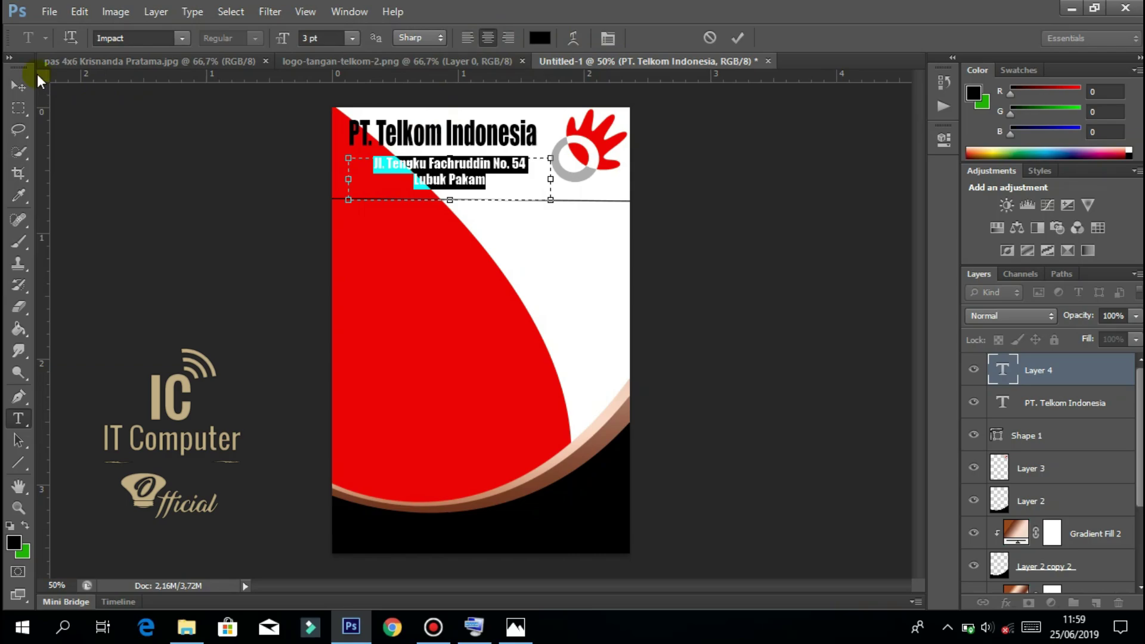
pyautogui.click(18, 90)
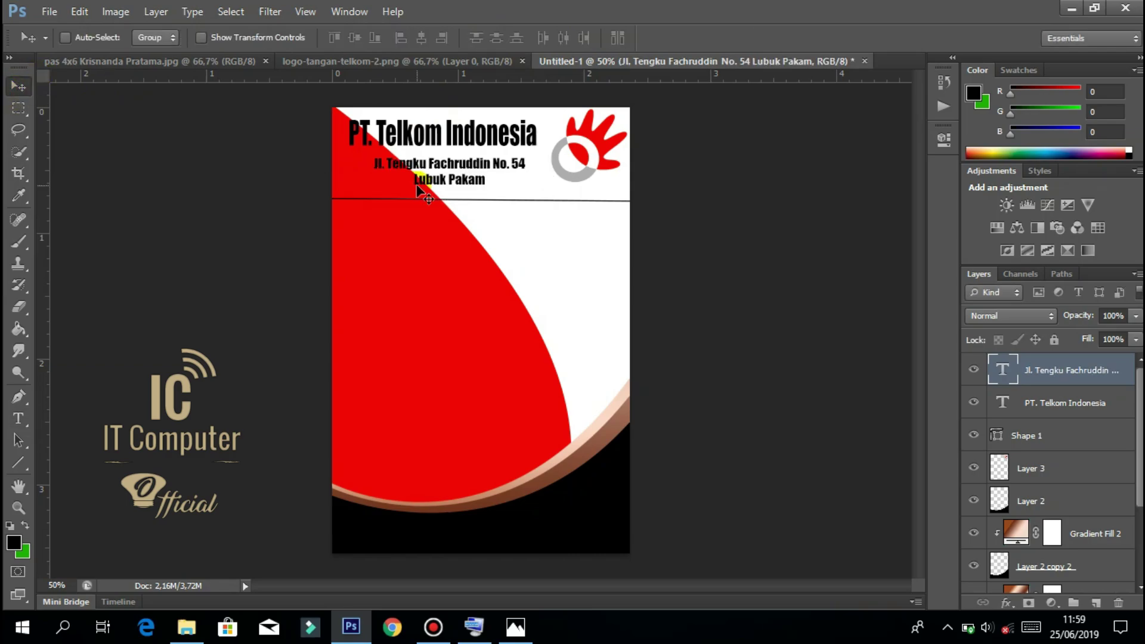
# Nudge the address left and up, then drag the pas 4x6 portrait photo onto the card.
pyautogui.press('Left')
pyautogui.press('Left')
pyautogui.press('Left')
pyautogui.press('Left')
pyautogui.press('Left')
pyautogui.press('Up')
pyautogui.press('Up')
pyautogui.press('Left')
pyautogui.press('Left')
pyautogui.press('Left')
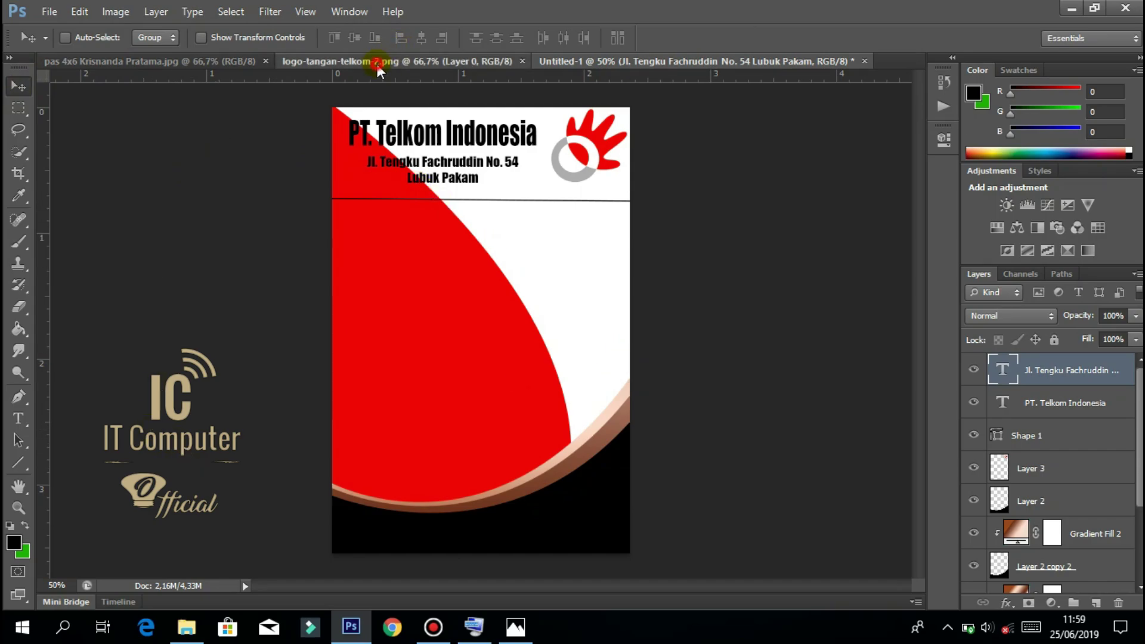
pyautogui.hotkey('ctrl', 'shift', 'Tab')
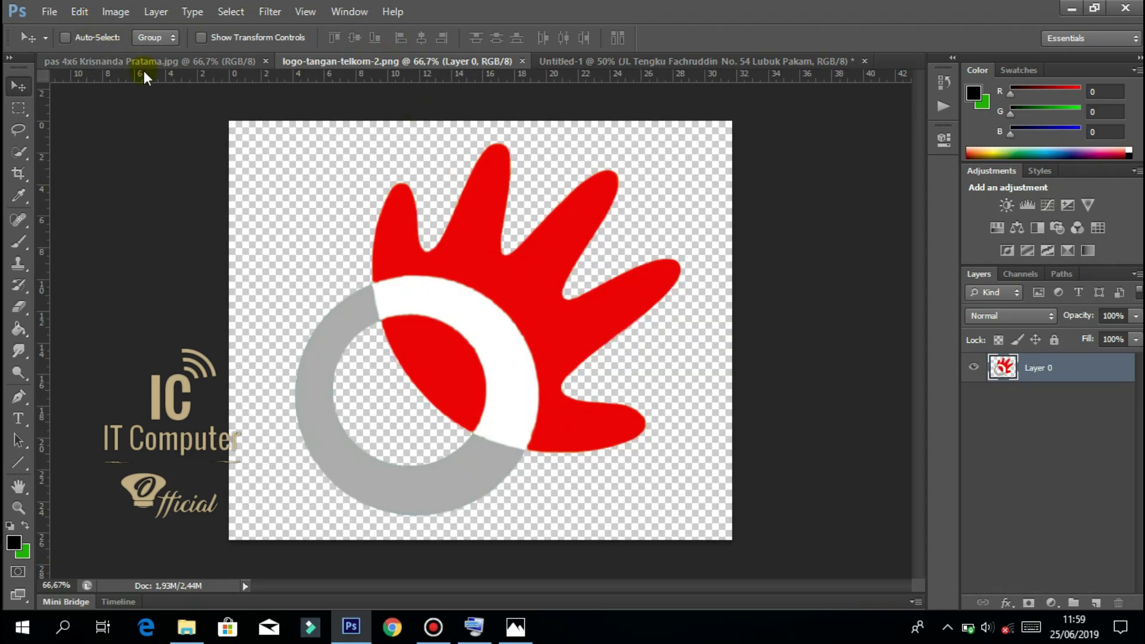
pyautogui.click(128, 63)
pyautogui.moveTo(480, 346)
pyautogui.mouseDown()
pyautogui.moveTo(605, 195)
pyautogui.moveTo(613, 57)
pyautogui.moveTo(478, 364)
pyautogui.mouseUp()
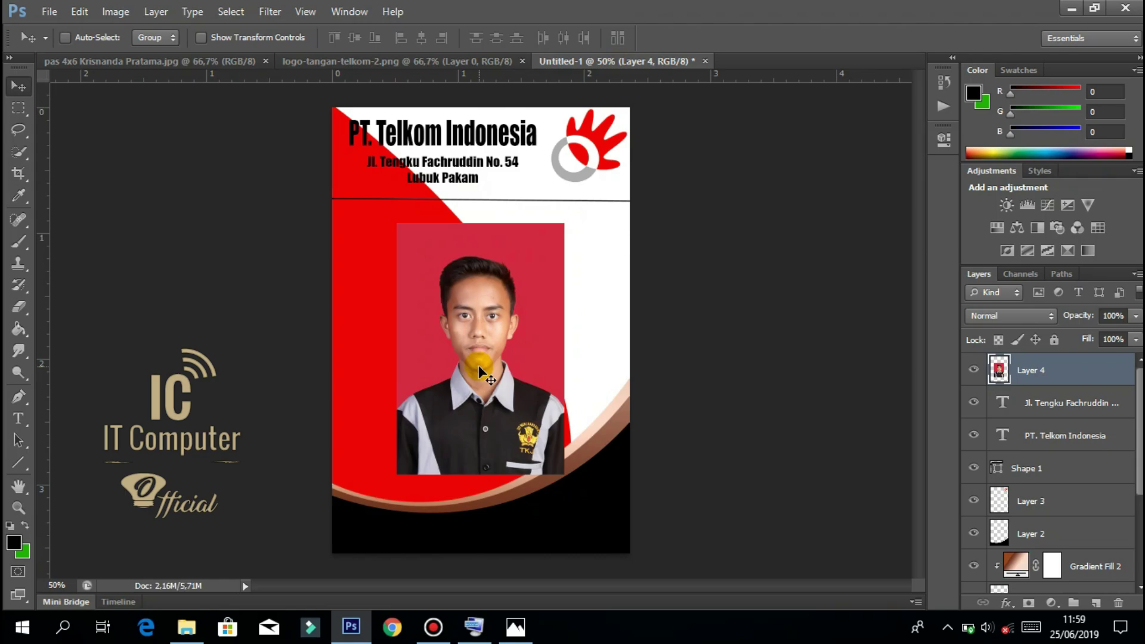
# Scale the photo proportionally to about 74.5% and nudge it below the divider line.
pyautogui.hotkey('ctrl', 't')
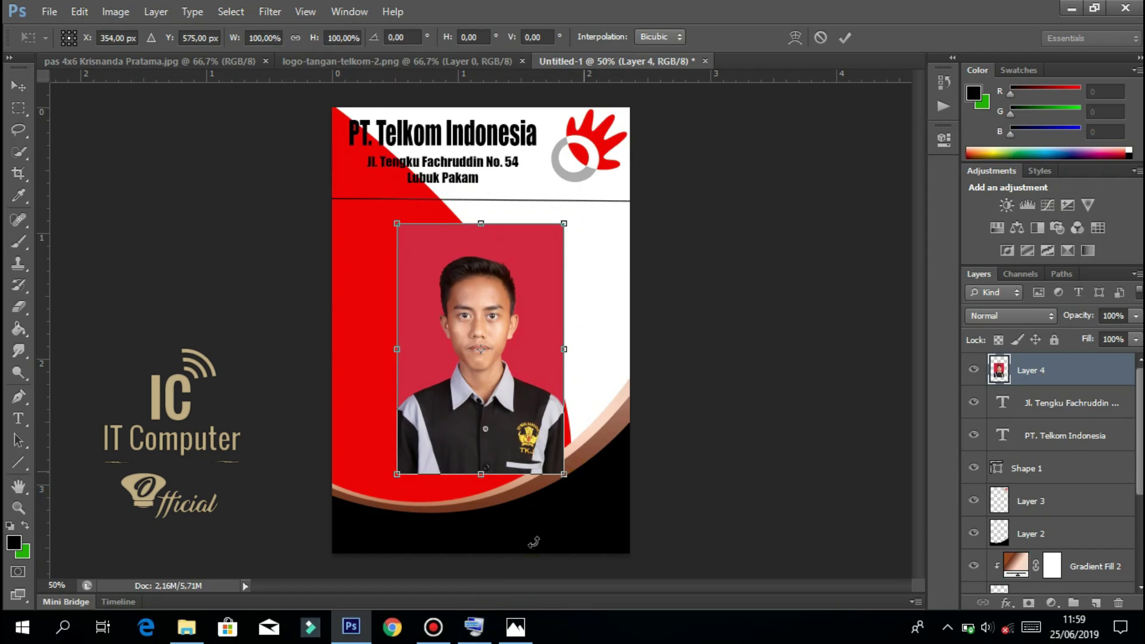
pyautogui.click(474, 626)
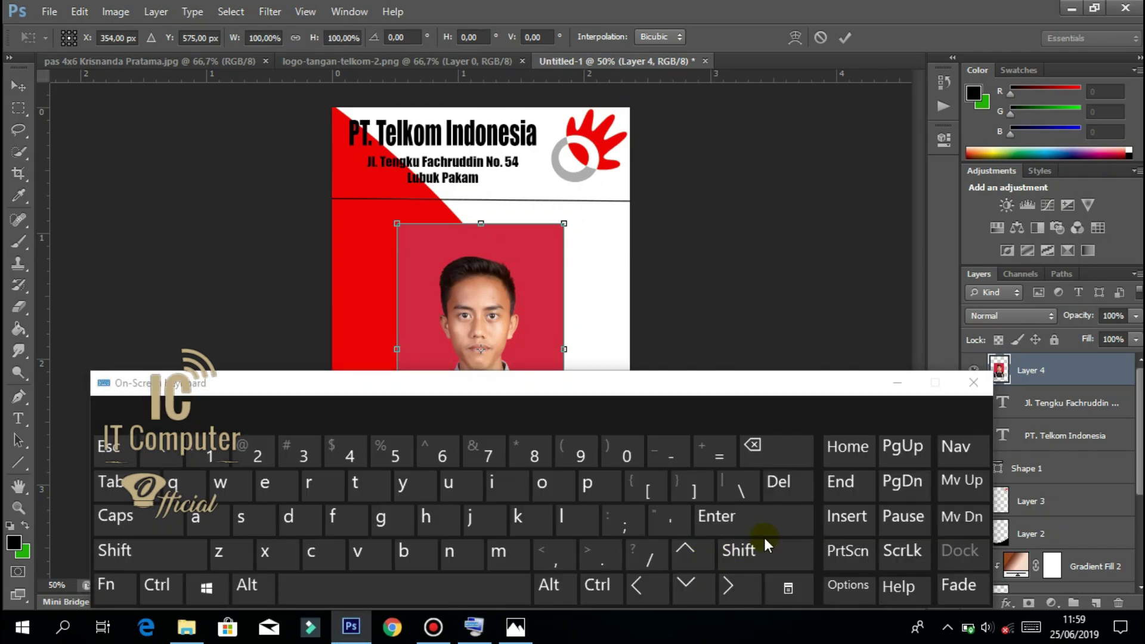
pyautogui.click(768, 544)
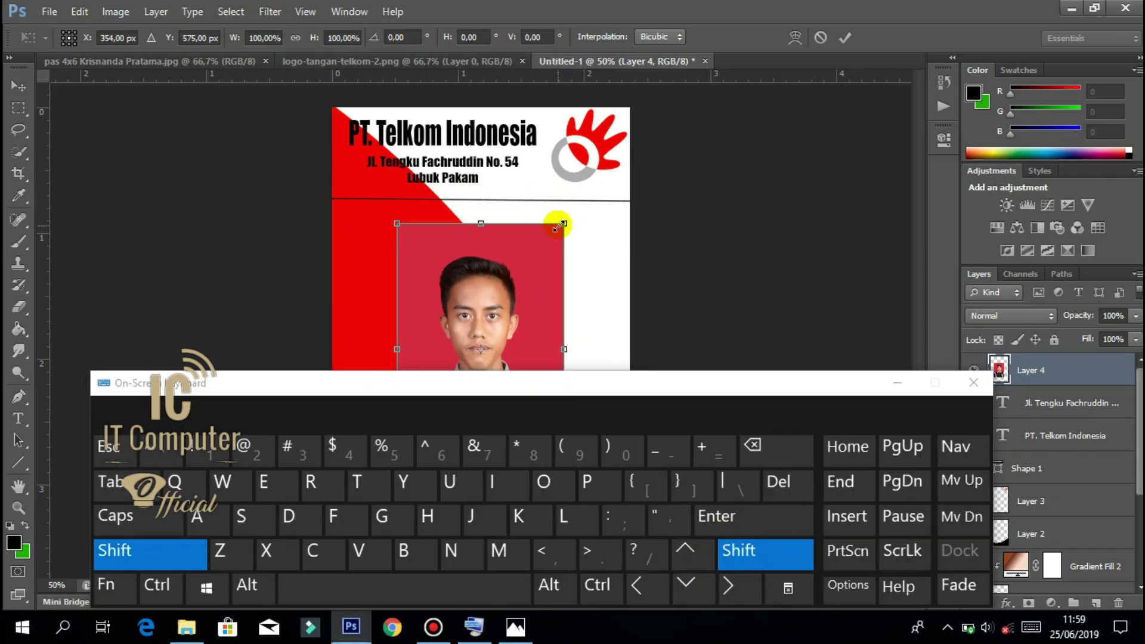
pyautogui.moveTo(560, 226); pyautogui.dragTo(519, 269)
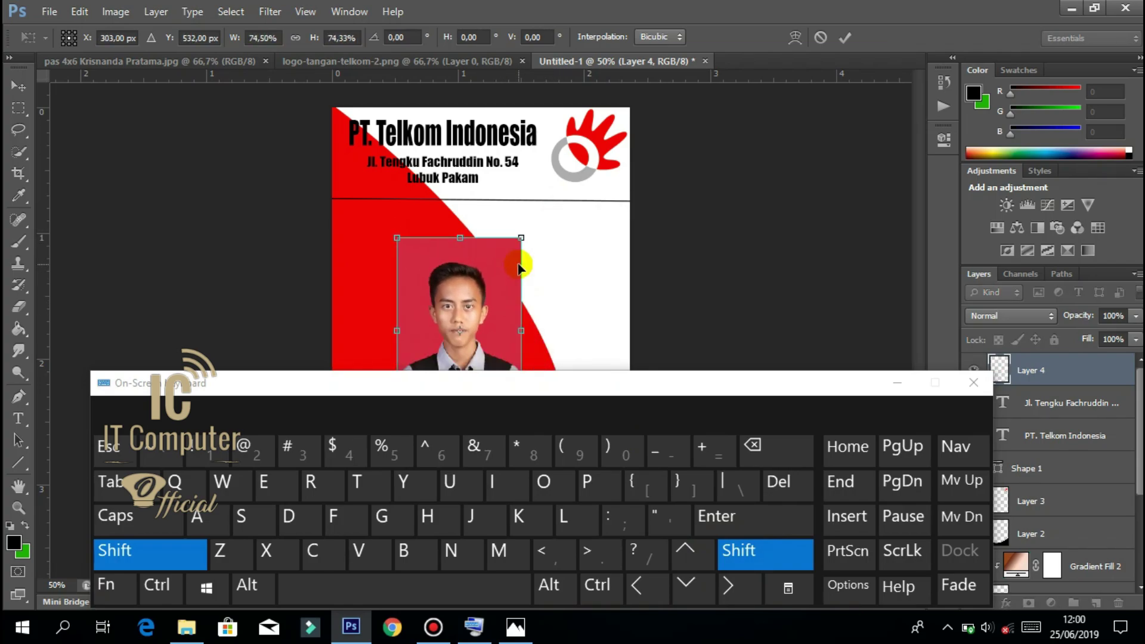
pyautogui.doubleClick(518, 264)
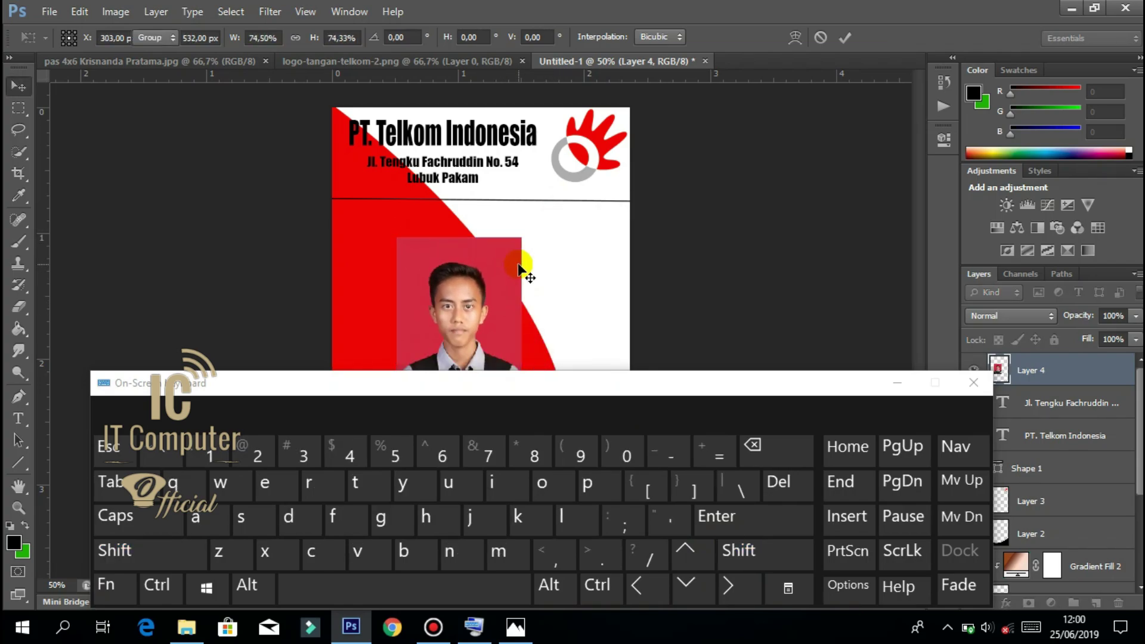
pyautogui.click(909, 387)
pyautogui.hotkey('shift', 'Right')
pyautogui.hotkey('shift', 'Right')
pyautogui.hotkey('shift', 'Right')
pyautogui.hotkey('shift', 'Right')
pyautogui.hotkey('shift', 'Right')
pyautogui.hotkey('shift', 'Right')
pyautogui.hotkey('shift', 'Right')
pyautogui.hotkey('shift', 'Right')
pyautogui.press('Down')
pyautogui.press('Down')
pyautogui.press('Down')
pyautogui.press('Down')
pyautogui.press('Down')
pyautogui.press('Down')
pyautogui.press('Down')
pyautogui.press('Down')
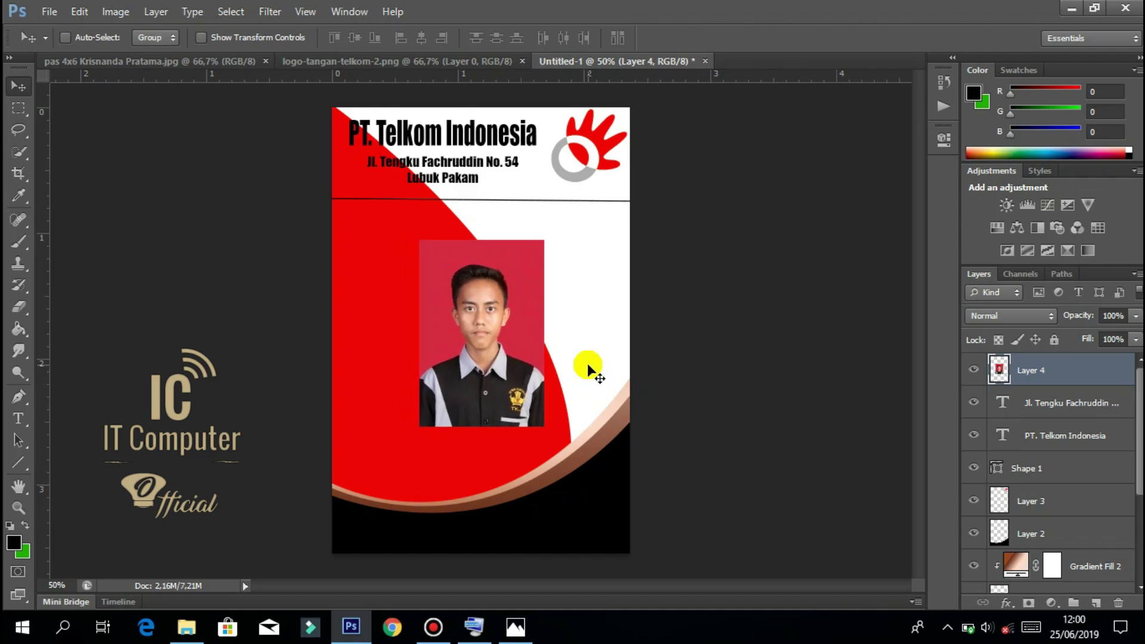
pyautogui.press('Right')
pyautogui.press('Right')
pyautogui.press('Right')
pyautogui.press('Right')
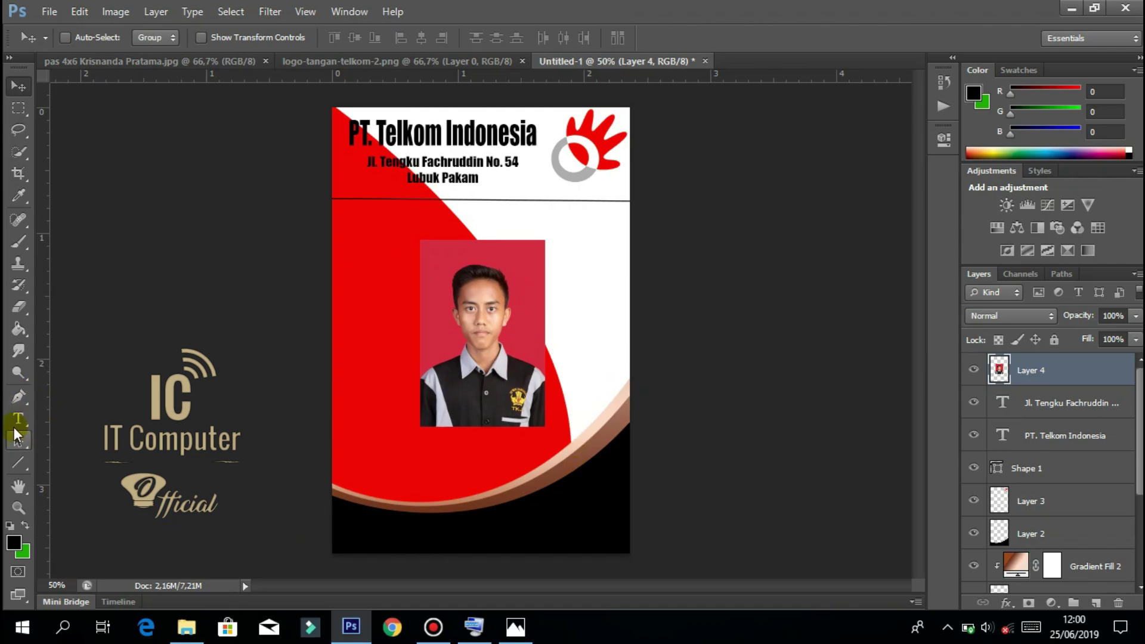
# Create a left-aligned text box over the black band and type 'Nama' in white.
pyautogui.click(18, 419)
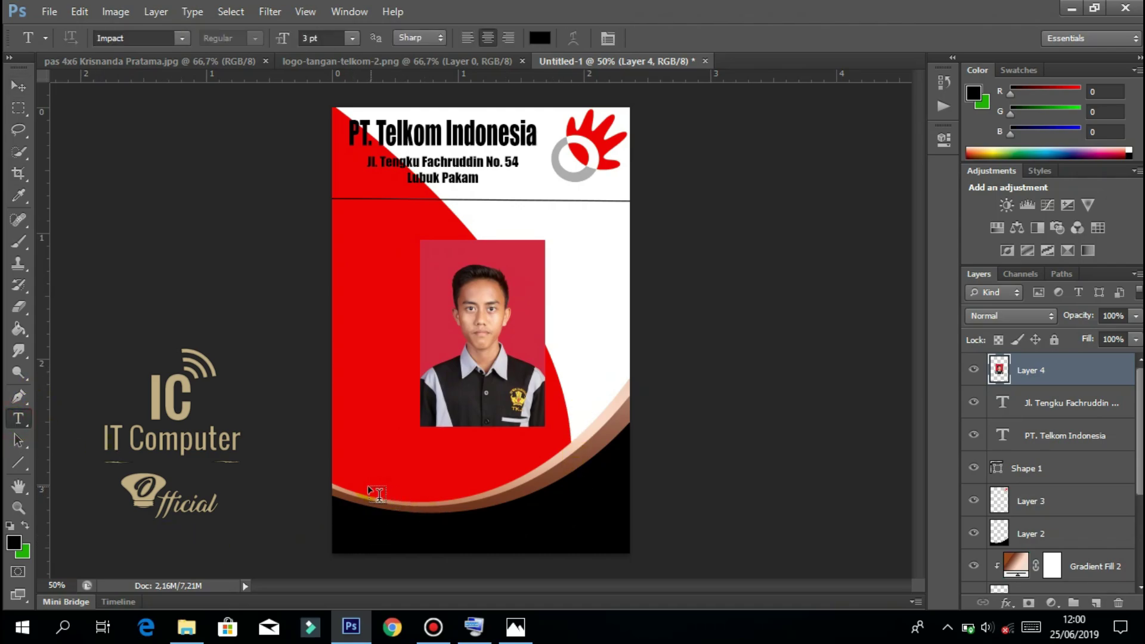
pyautogui.moveTo(359, 475); pyautogui.dragTo(606, 537)
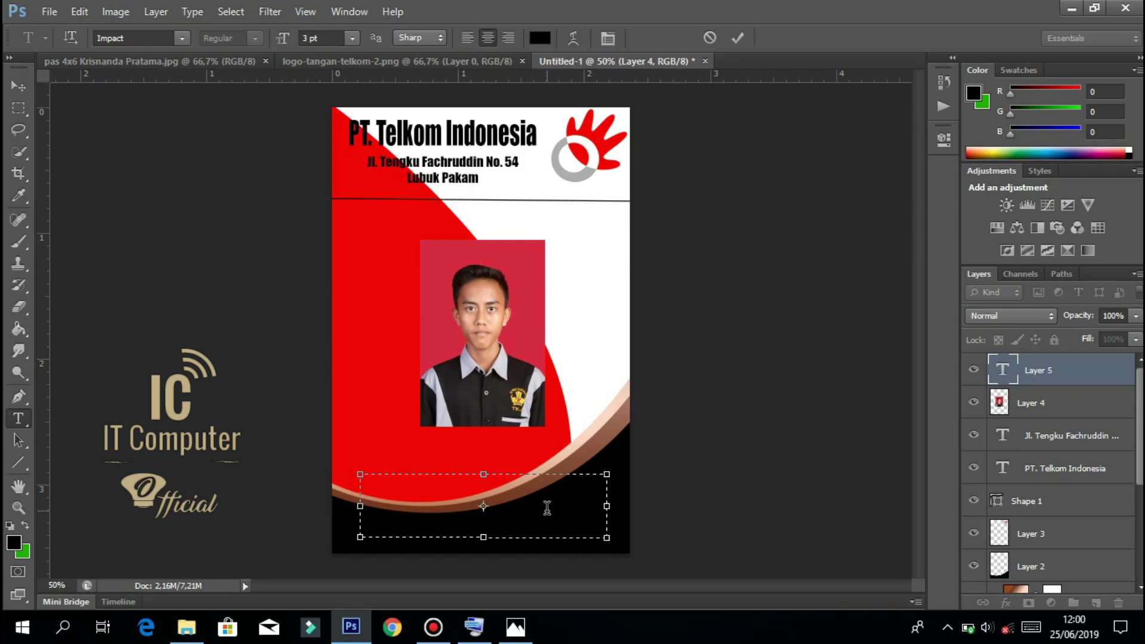
pyautogui.click(467, 40)
pyautogui.write('ma')
pyautogui.hotkey('ctrl', 'a')
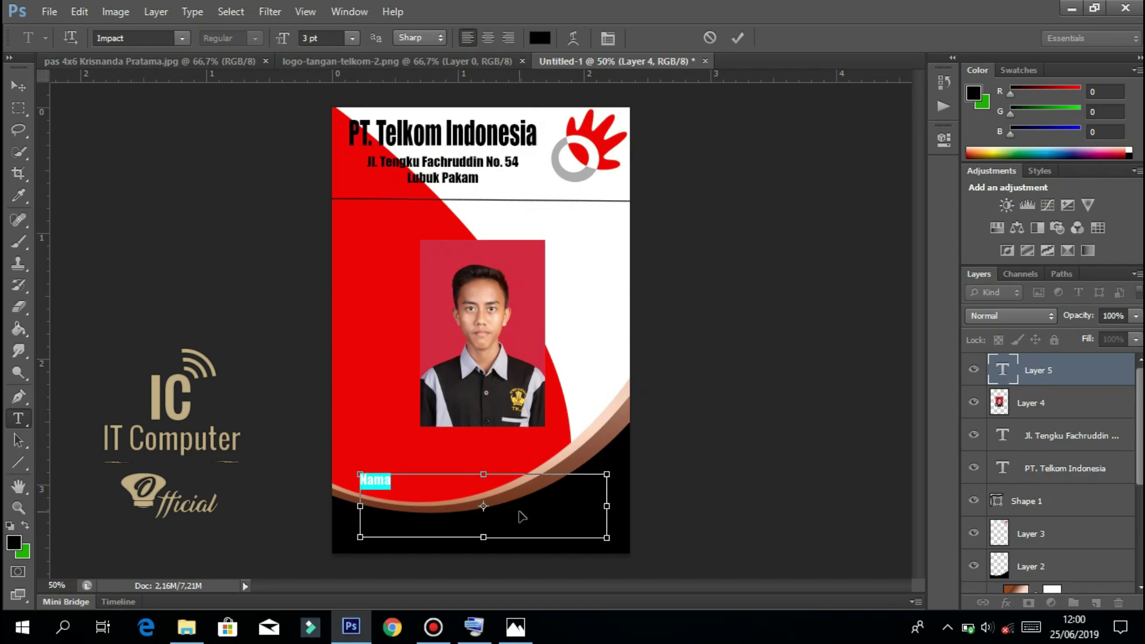
pyautogui.click(546, 38)
pyautogui.click(664, 158)
pyautogui.click(624, 91)
pyautogui.press('Return')
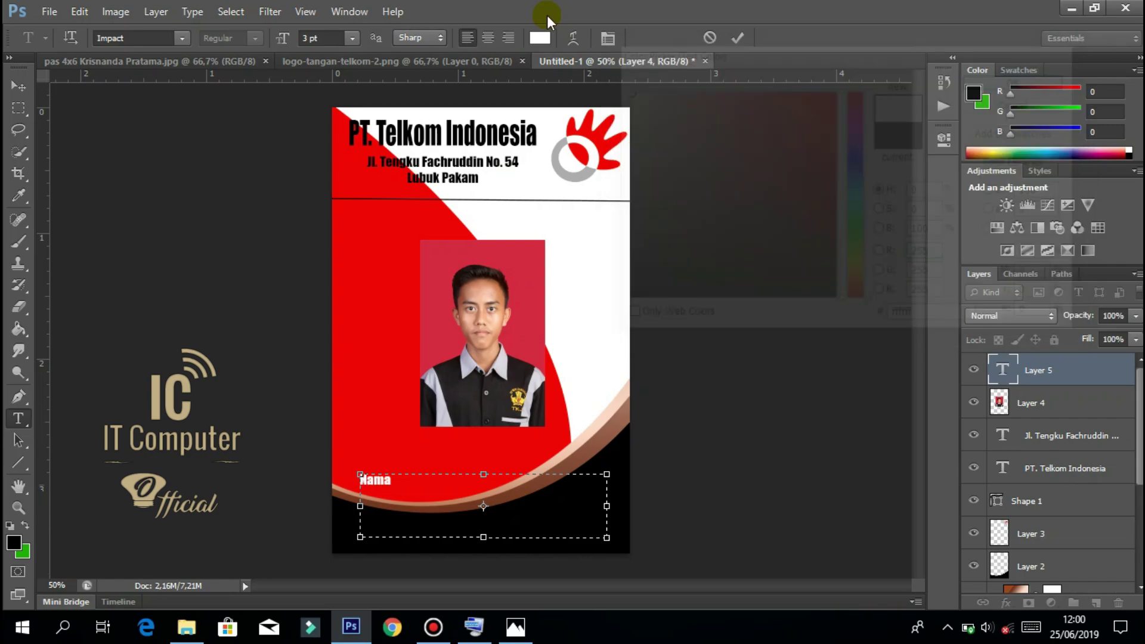
# Add the 'Asal Sekolah' and 'NISN' label lines below Nama.
pyautogui.click(413, 508)
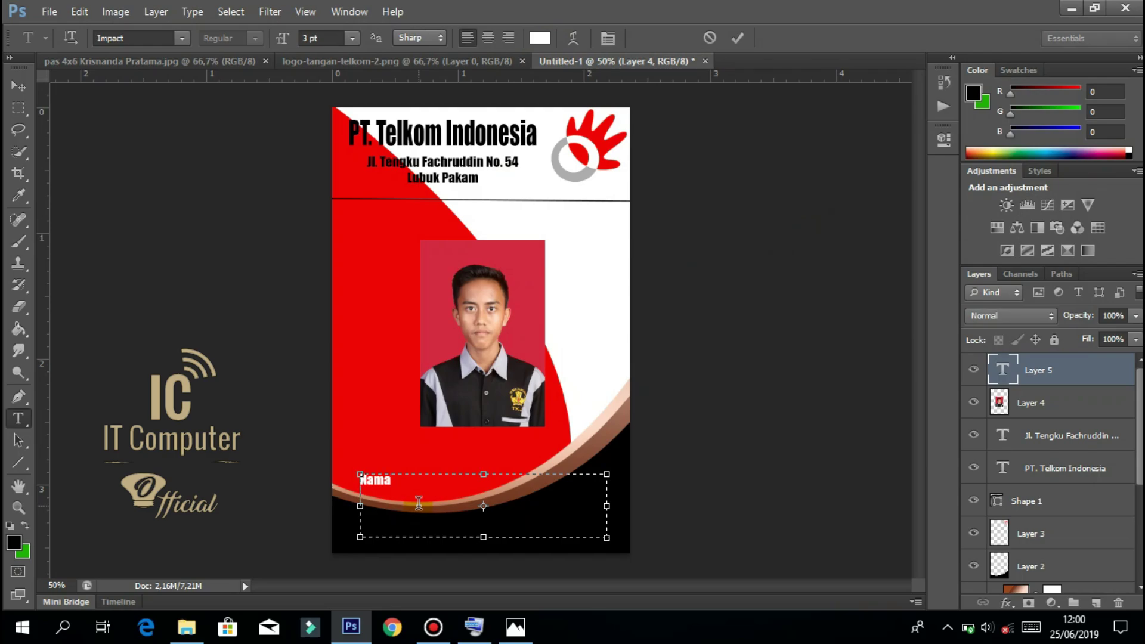
pyautogui.write('sal SEKOLAH')
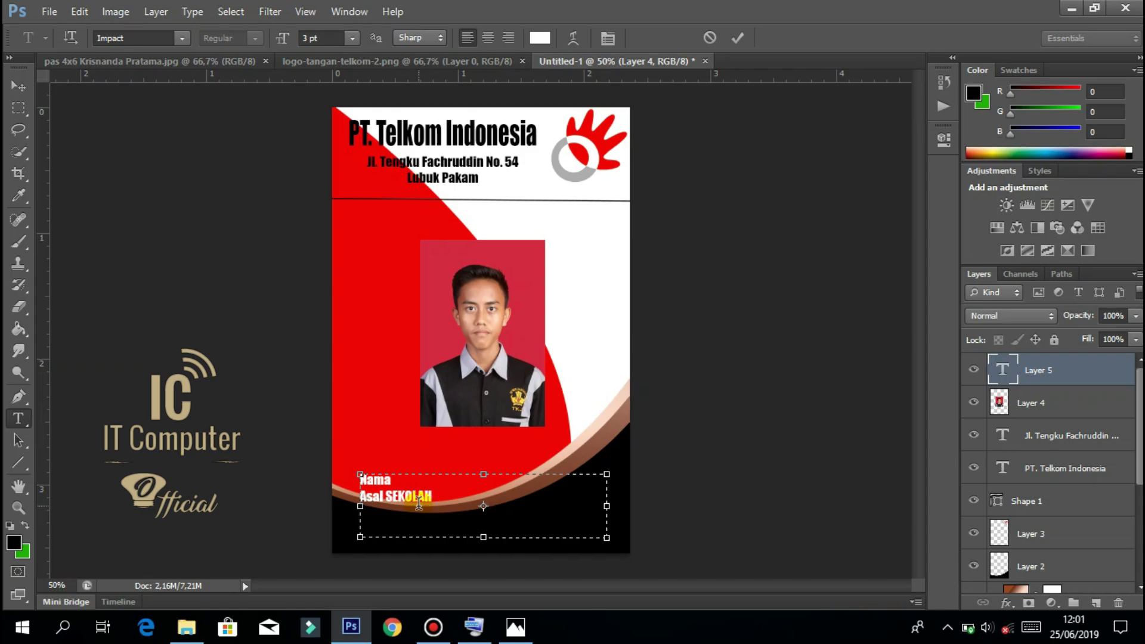
pyautogui.press('BackSpace')
pyautogui.press('BackSpace')
pyautogui.press('BackSpace')
pyautogui.write('olah ')
pyautogui.write('NISN')
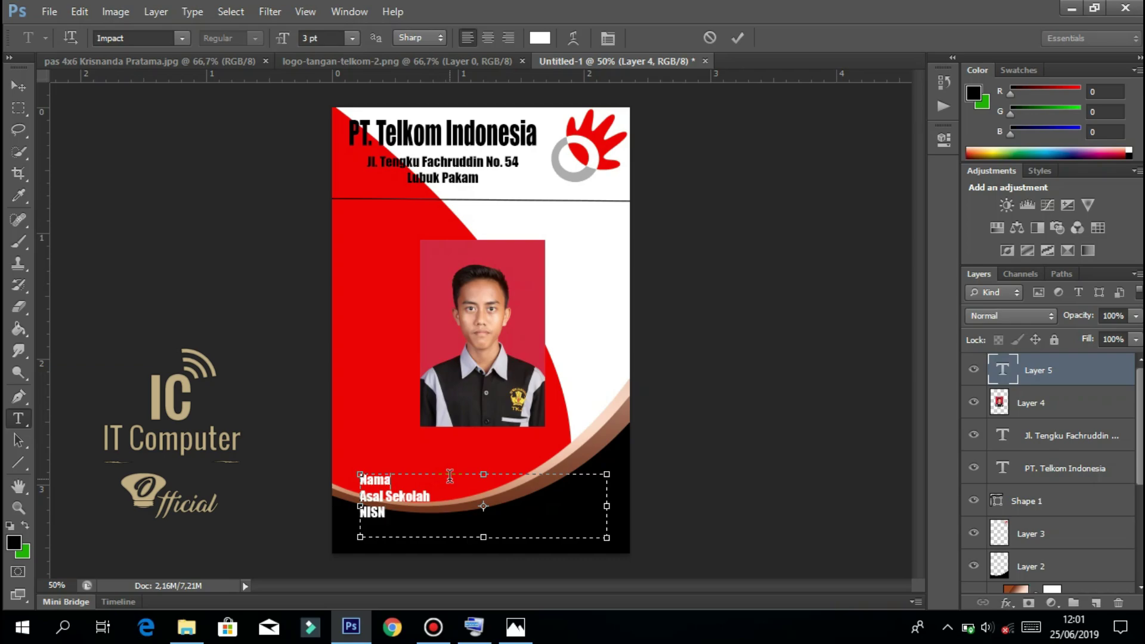
pyautogui.moveTo(487, 543)
pyautogui.mouseDown()
pyautogui.moveTo(485, 553)
pyautogui.moveTo(484, 529)
pyautogui.mouseUp()
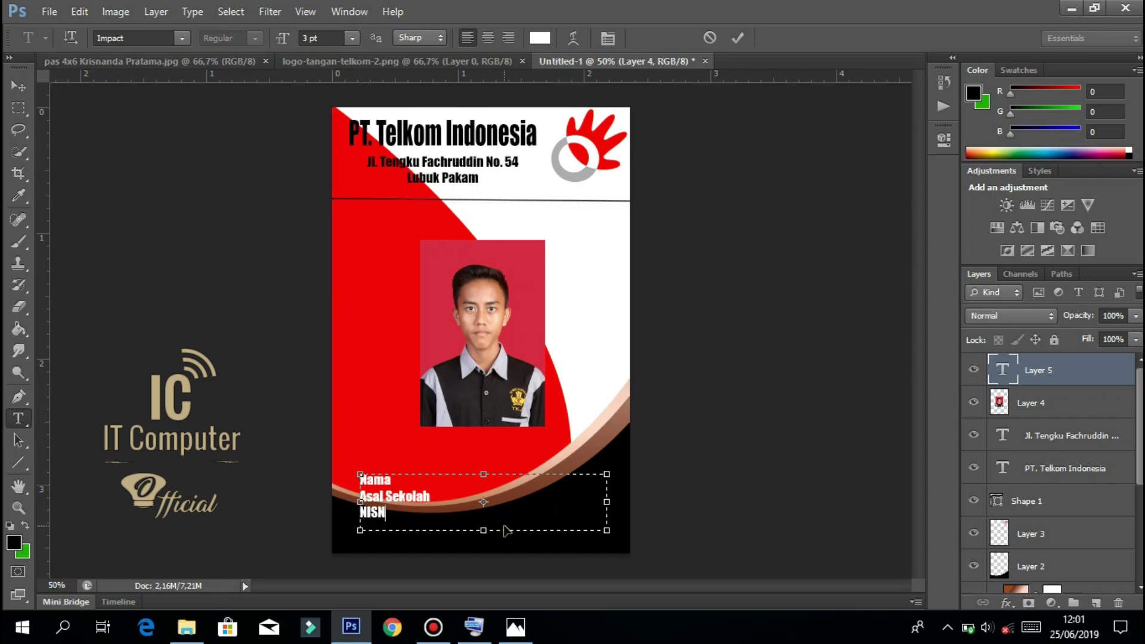
# Set all three labels to 4 pt, extend the box to show NISN, and nudge it left.
pyautogui.hotkey('ctrl', 'a')
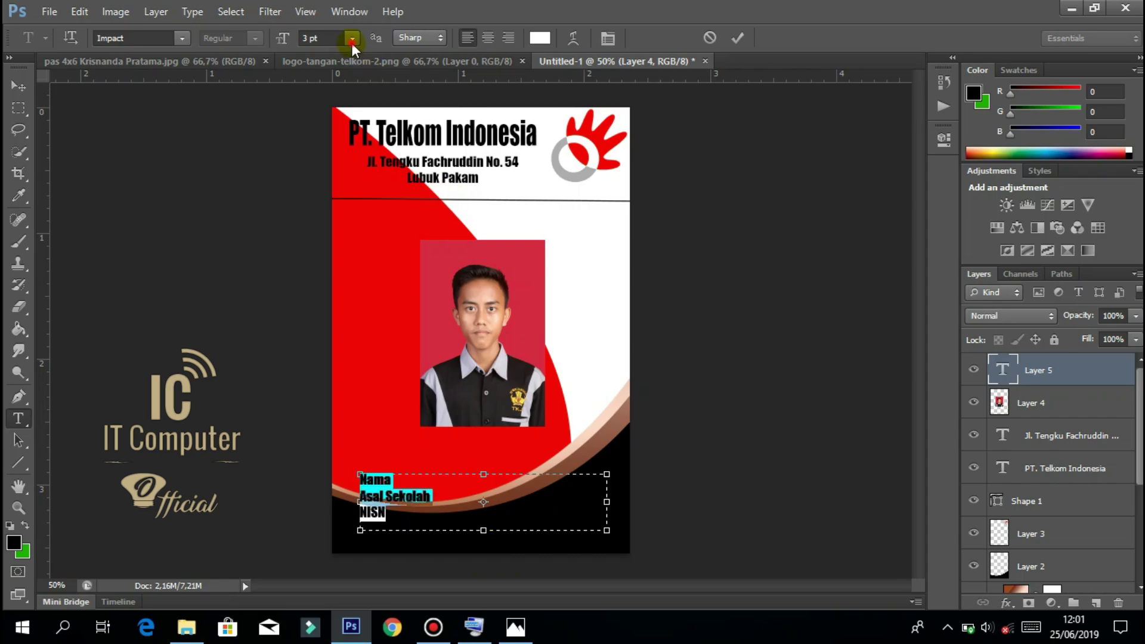
pyautogui.click(352, 38)
pyautogui.click(356, 86)
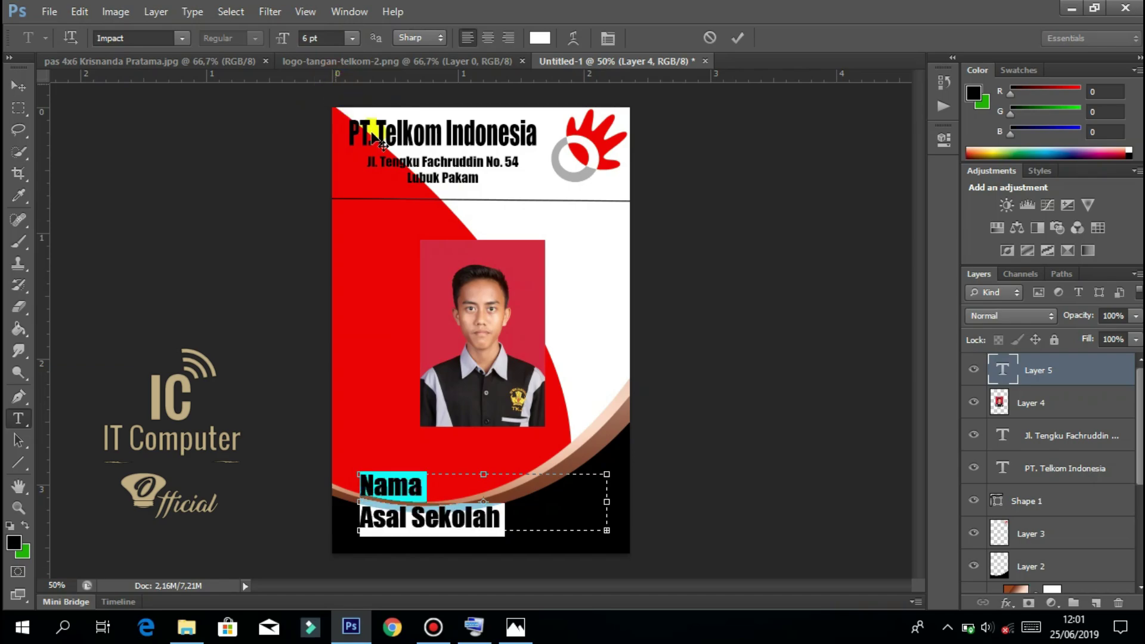
pyautogui.click(307, 38)
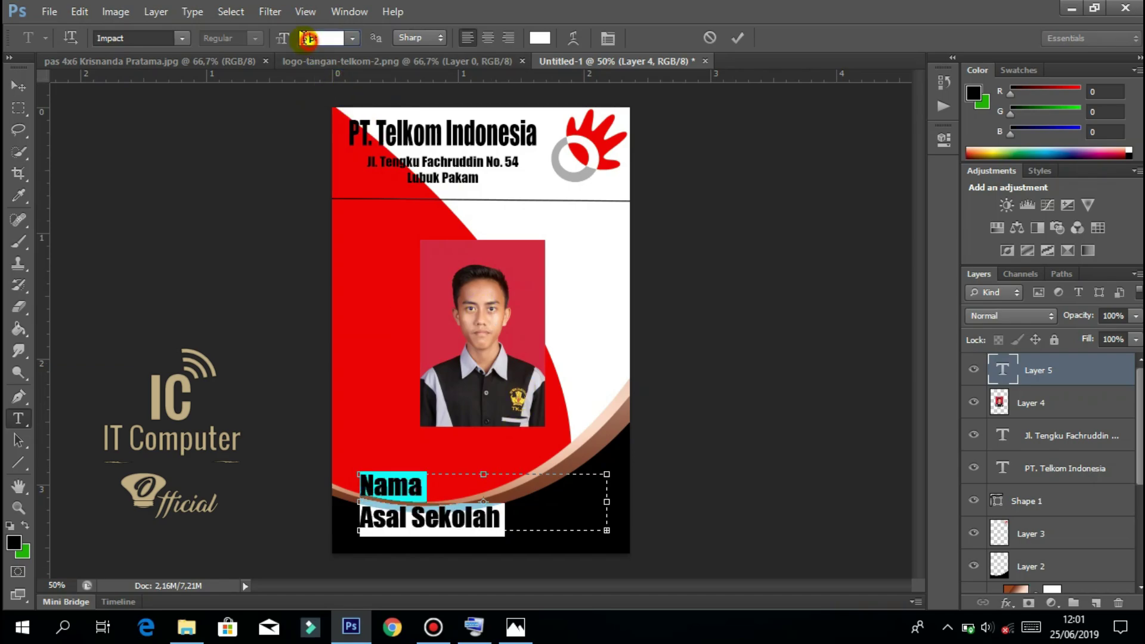
pyautogui.press('Down')
pyautogui.press('Down')
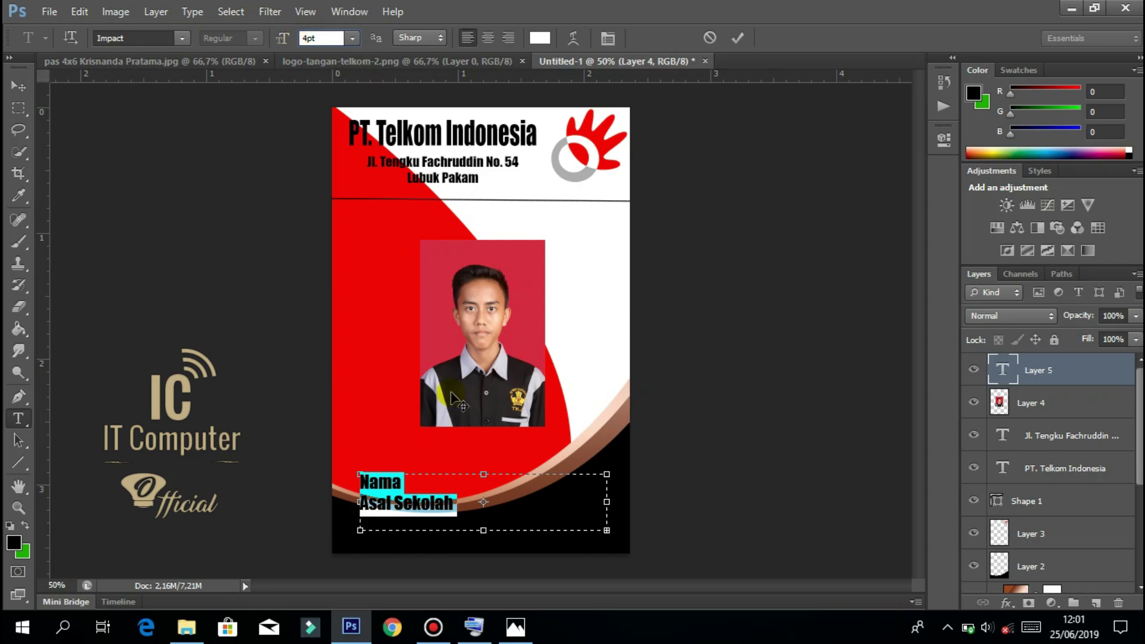
pyautogui.click(484, 536)
pyautogui.moveTo(484, 536); pyautogui.dragTo(483, 544)
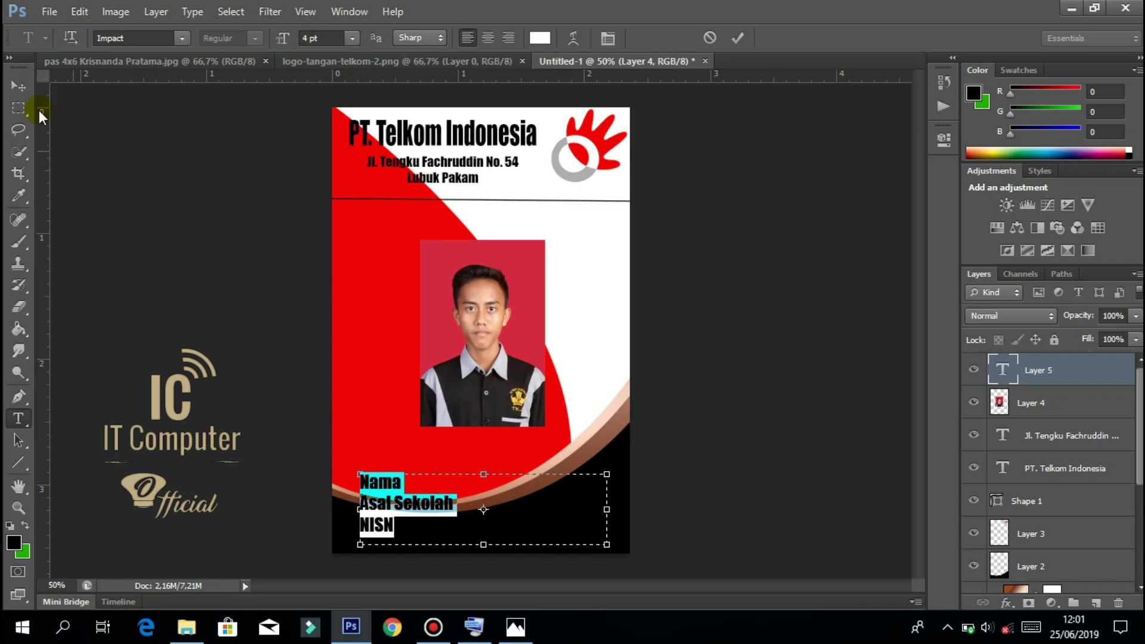
pyautogui.click(19, 89)
pyautogui.press('Left')
pyautogui.press('Left')
pyautogui.press('Left')
pyautogui.press('Left')
pyautogui.press('Left')
pyautogui.press('Left')
pyautogui.press('Left')
pyautogui.press('Left')
pyautogui.press('Left')
pyautogui.press('Left')
pyautogui.press('Left')
pyautogui.press('Left')
pyautogui.press('Left')
pyautogui.press('Left')
pyautogui.press('Left')
pyautogui.press('Left')
pyautogui.press('Left')
pyautogui.press('Left')
pyautogui.press('Left')
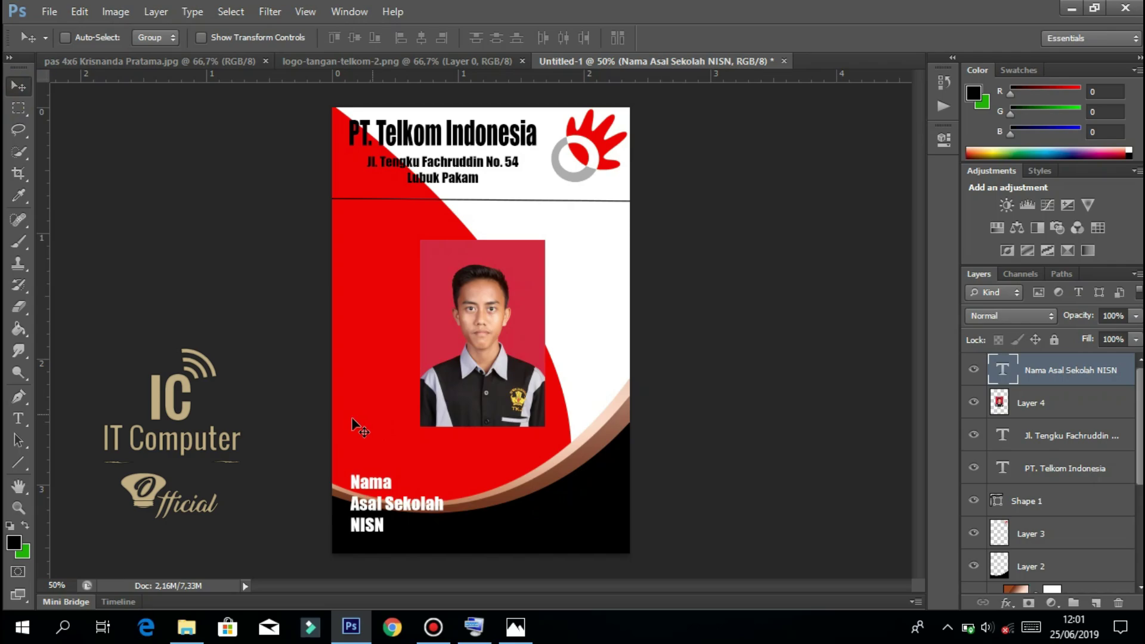
# Draw a paragraph text box right of the labels and enter colons with the On-Screen Keyboard.
pyautogui.click(21, 418)
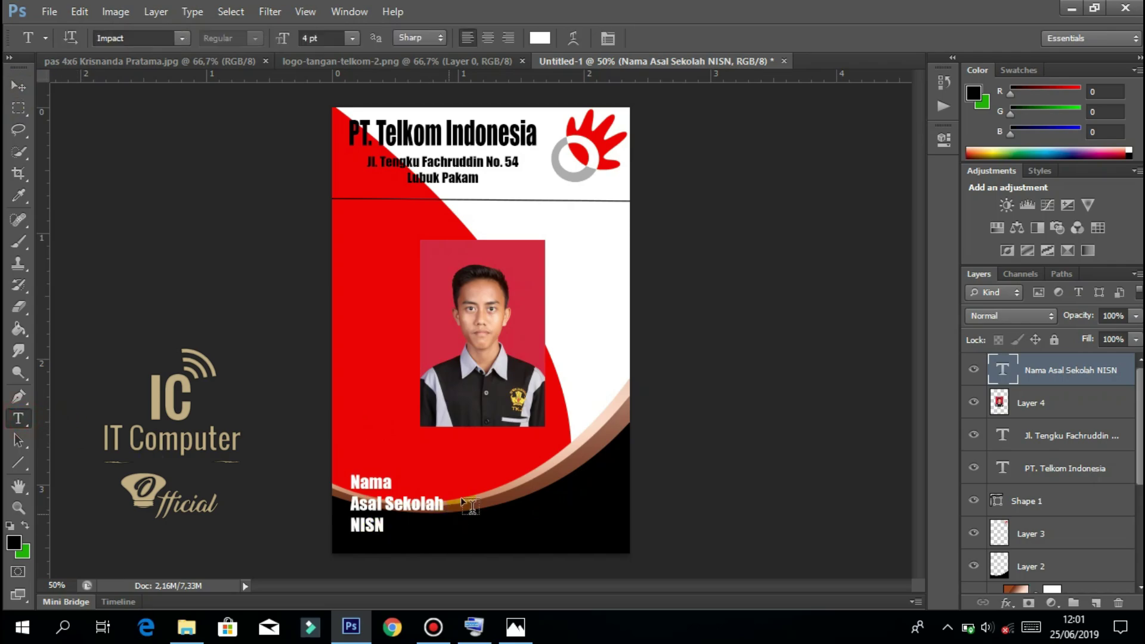
pyautogui.moveTo(452, 476); pyautogui.dragTo(612, 545)
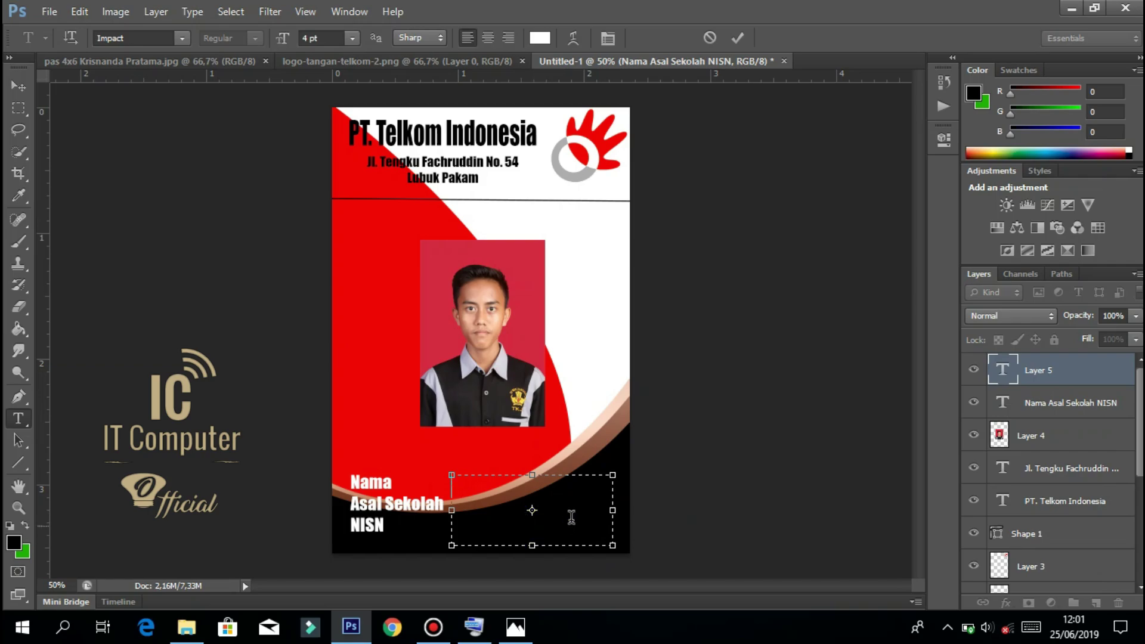
pyautogui.click(474, 626)
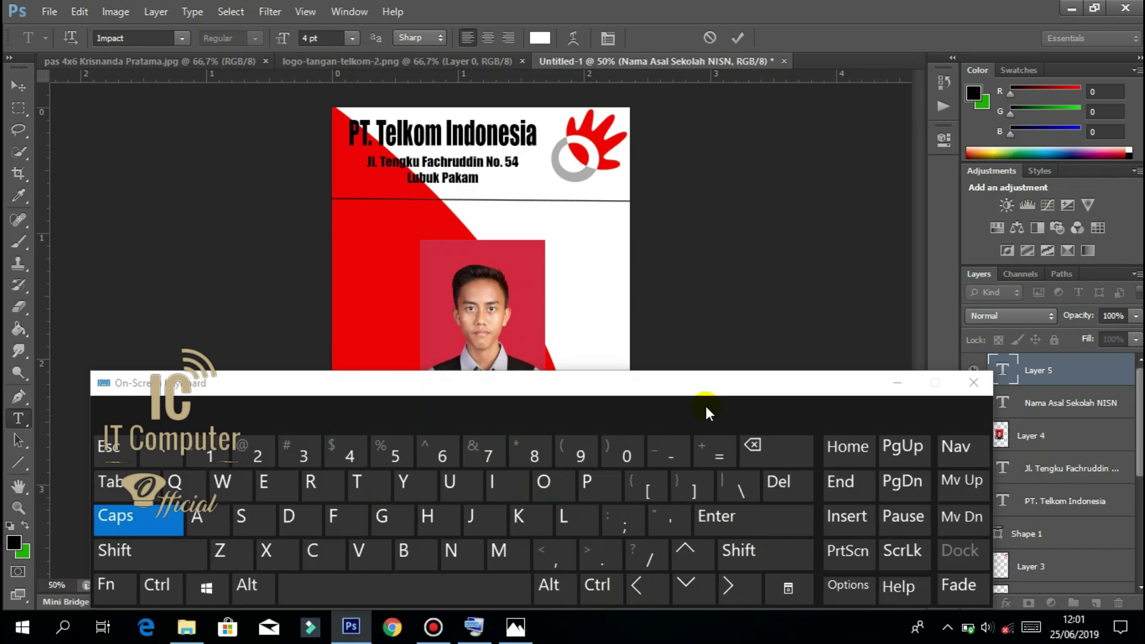
pyautogui.moveTo(677, 386); pyautogui.dragTo(747, 77)
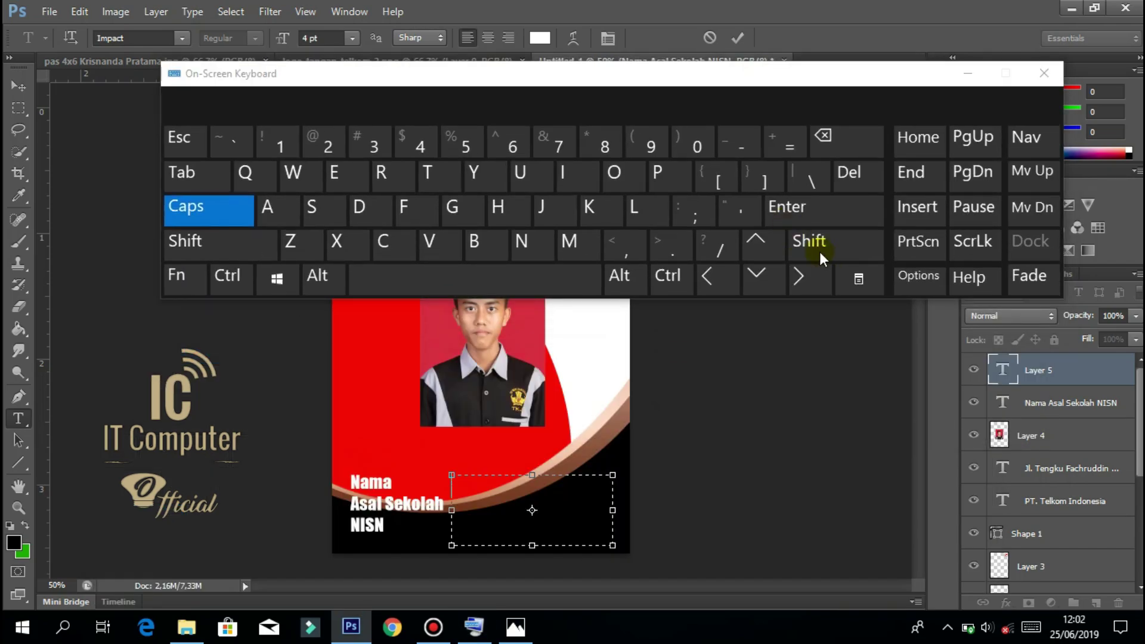
pyautogui.click(817, 249)
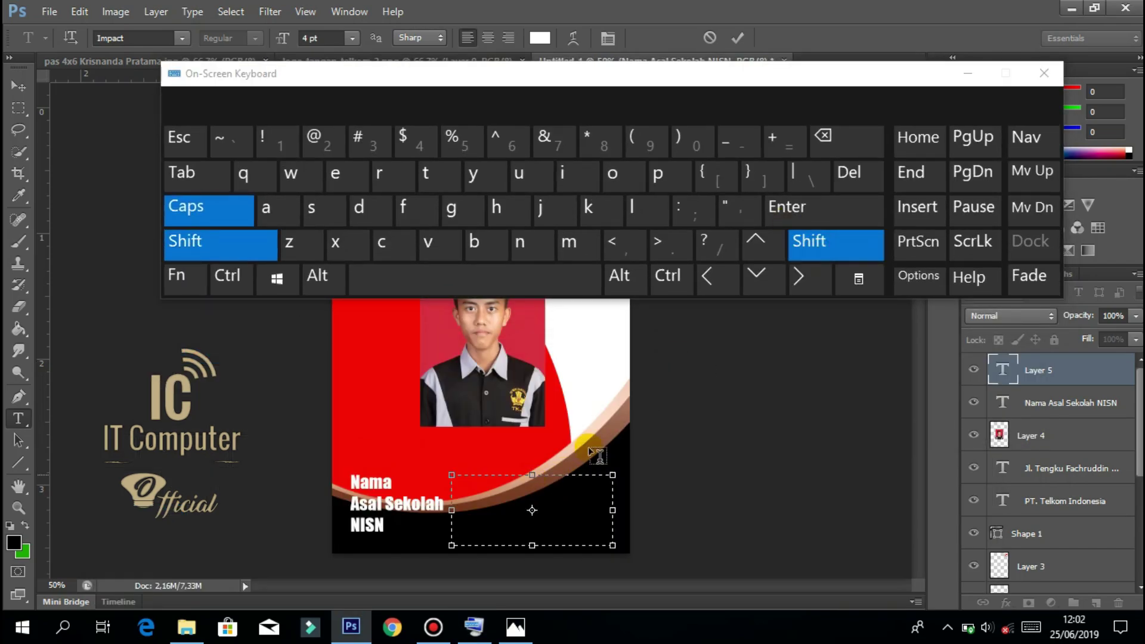
pyautogui.click(690, 213)
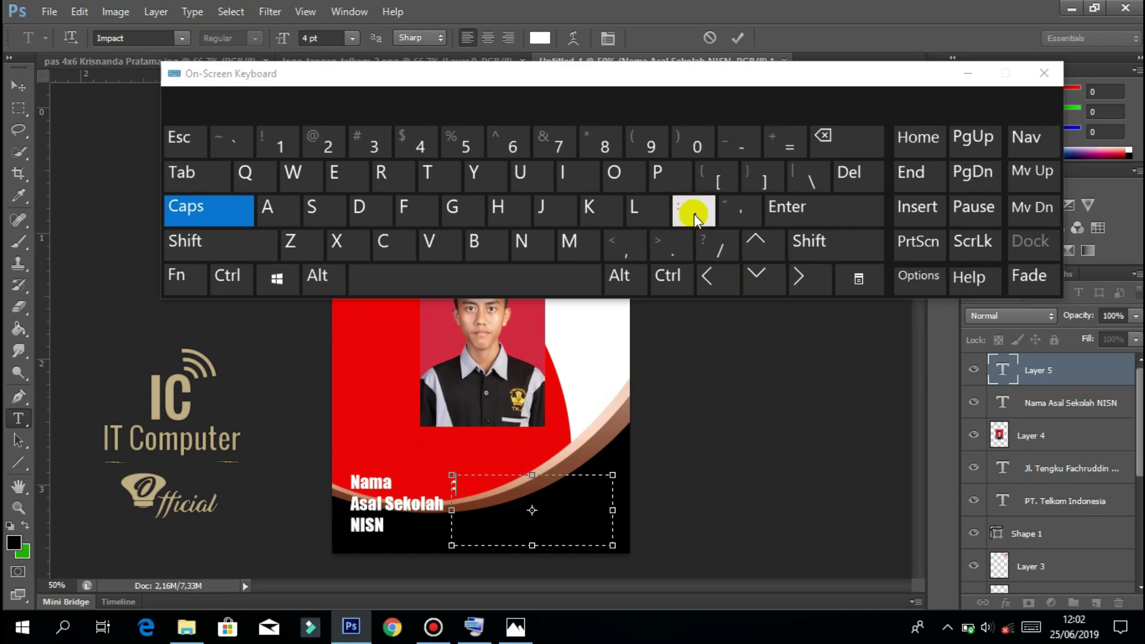
pyautogui.click(799, 241)
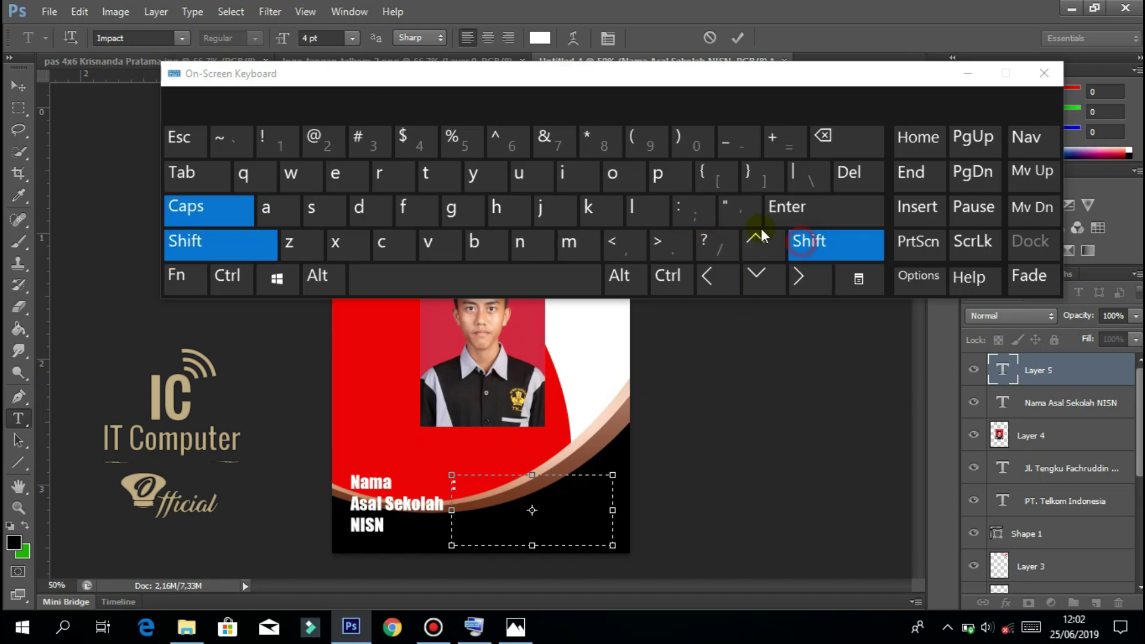
pyautogui.click(690, 212)
pyautogui.click(811, 241)
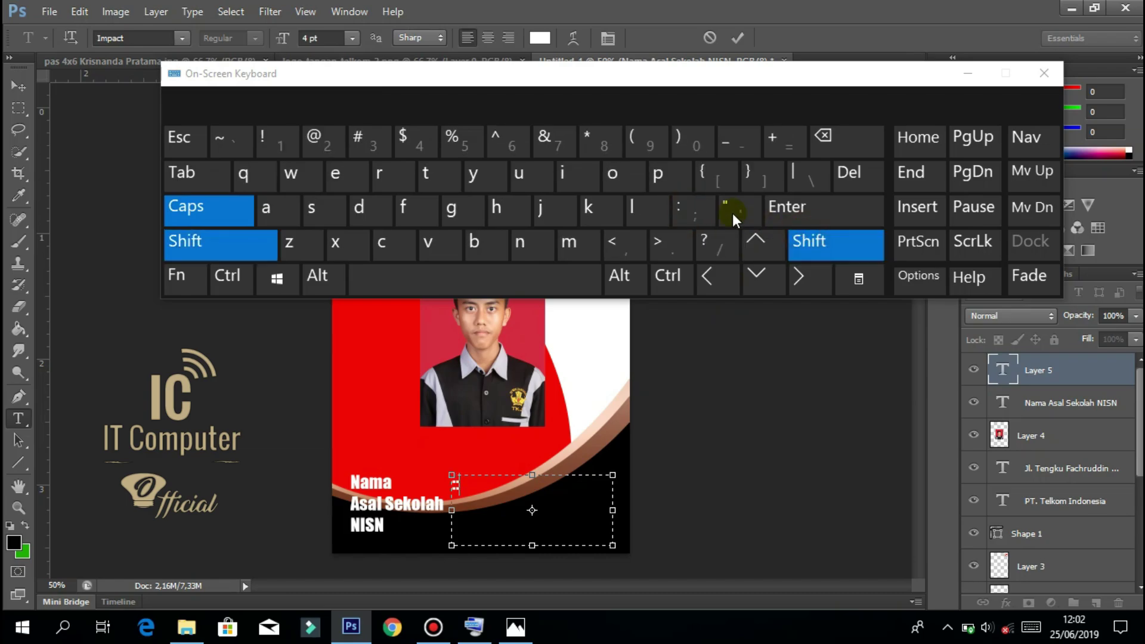
pyautogui.click(691, 209)
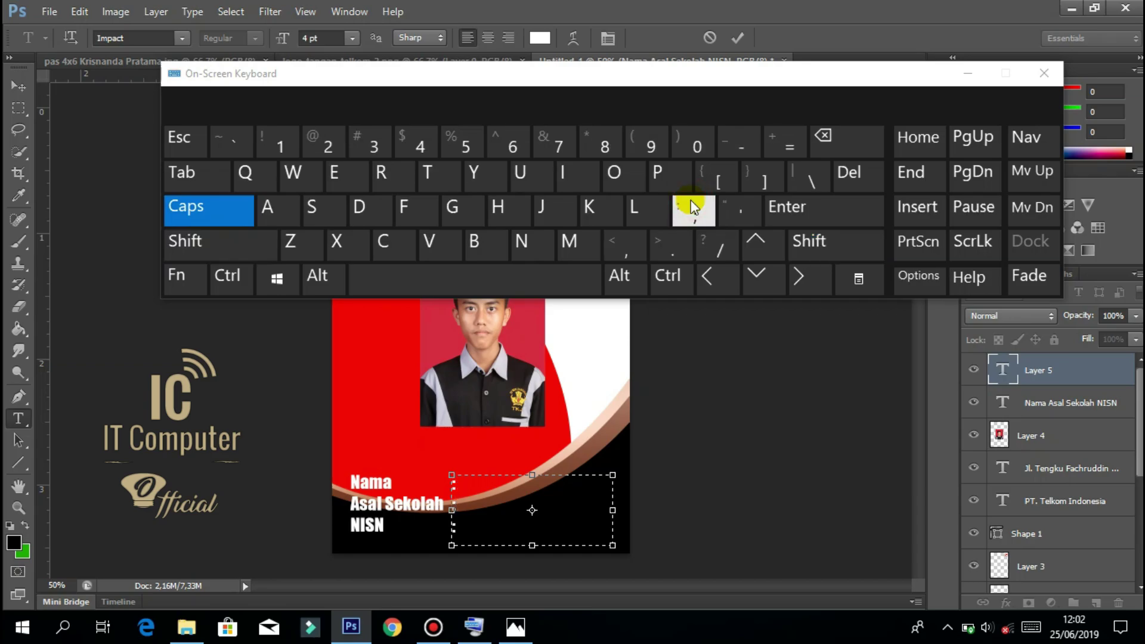
# Type the student's full name, capitalised, after the first colon.
pyautogui.press('capslock')
pyautogui.press('capslock')
pyautogui.press('capslock')
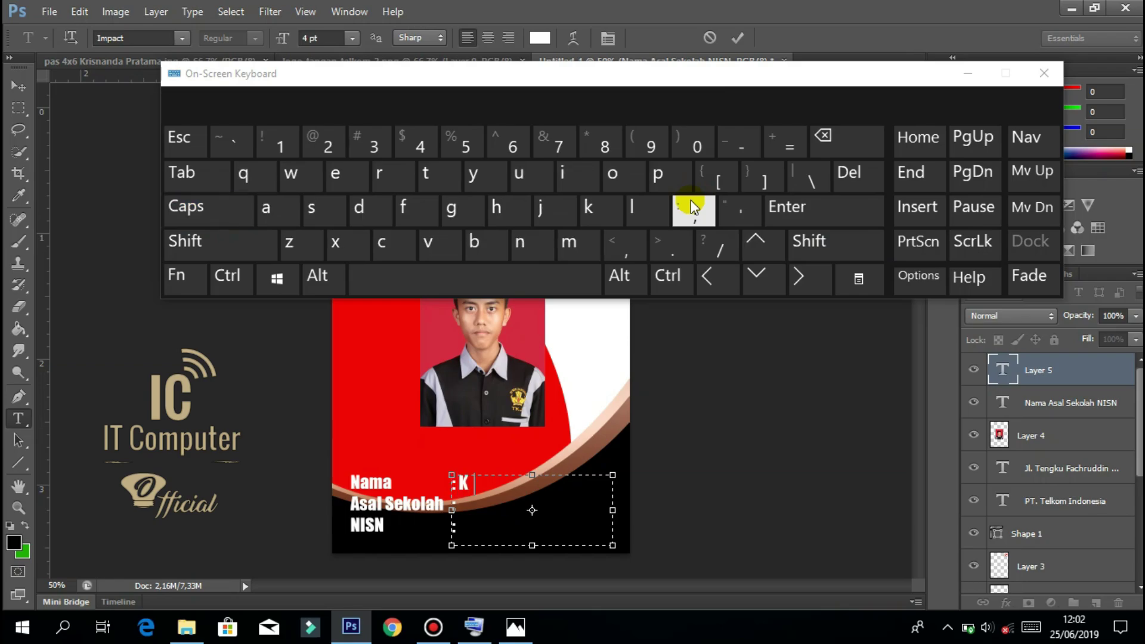
pyautogui.press('capslock')
pyautogui.press('capslock')
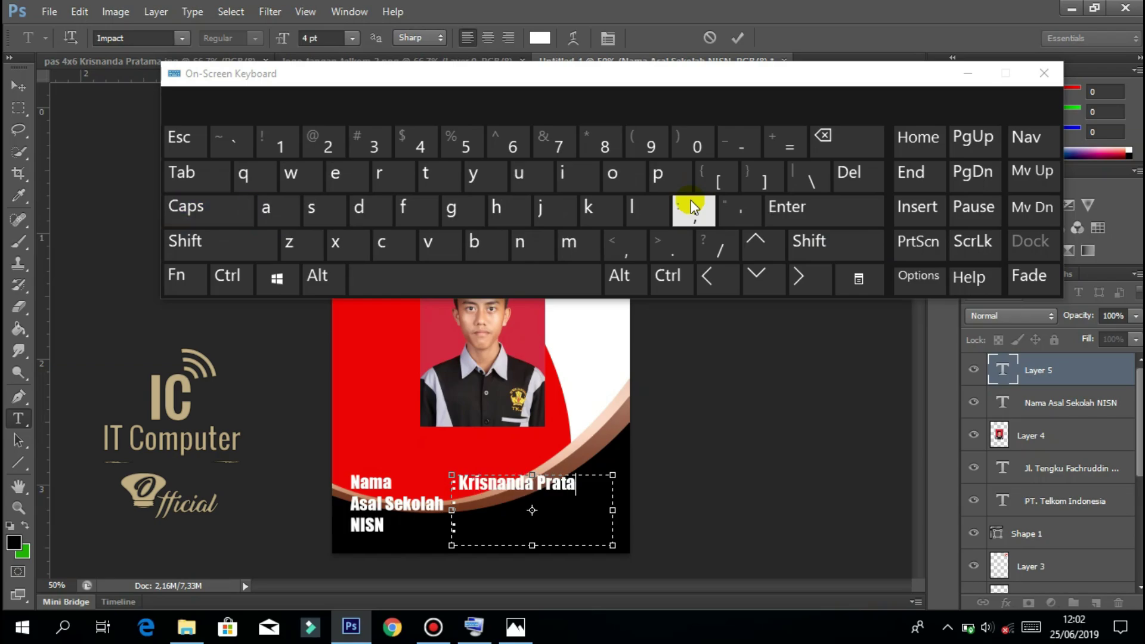
# Add ':SMKN 1 Beringin' as the school line, fix the colon spacing, and commit the text.
pyautogui.press('capslock')
pyautogui.write(':SMKN')
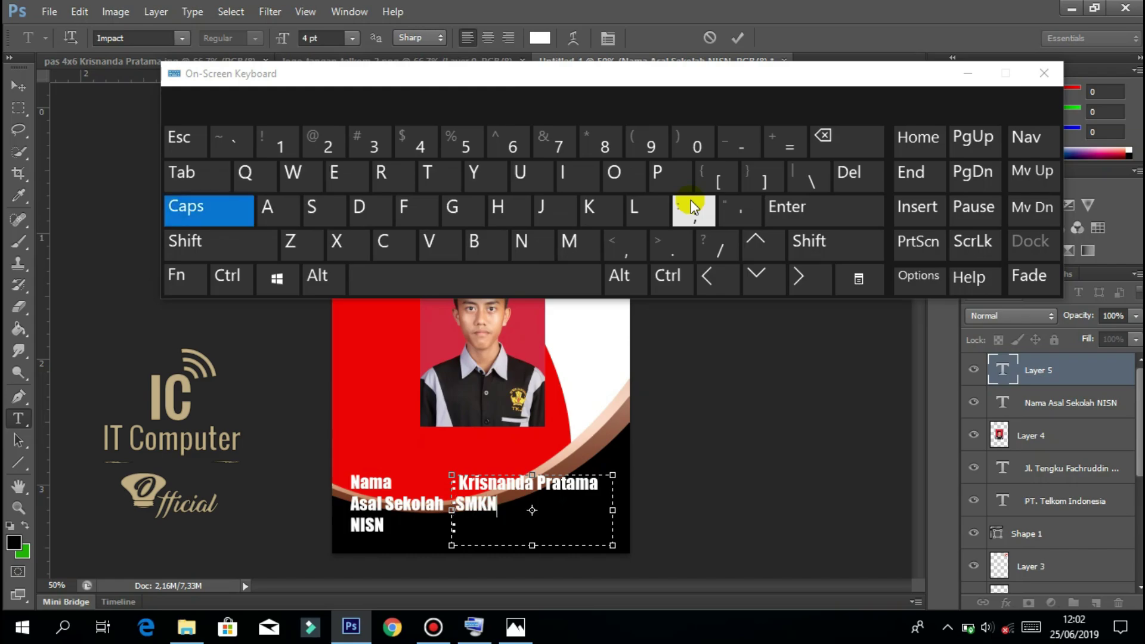
pyautogui.write(' 1 B')
pyautogui.press('capslock')
pyautogui.write('eringi')
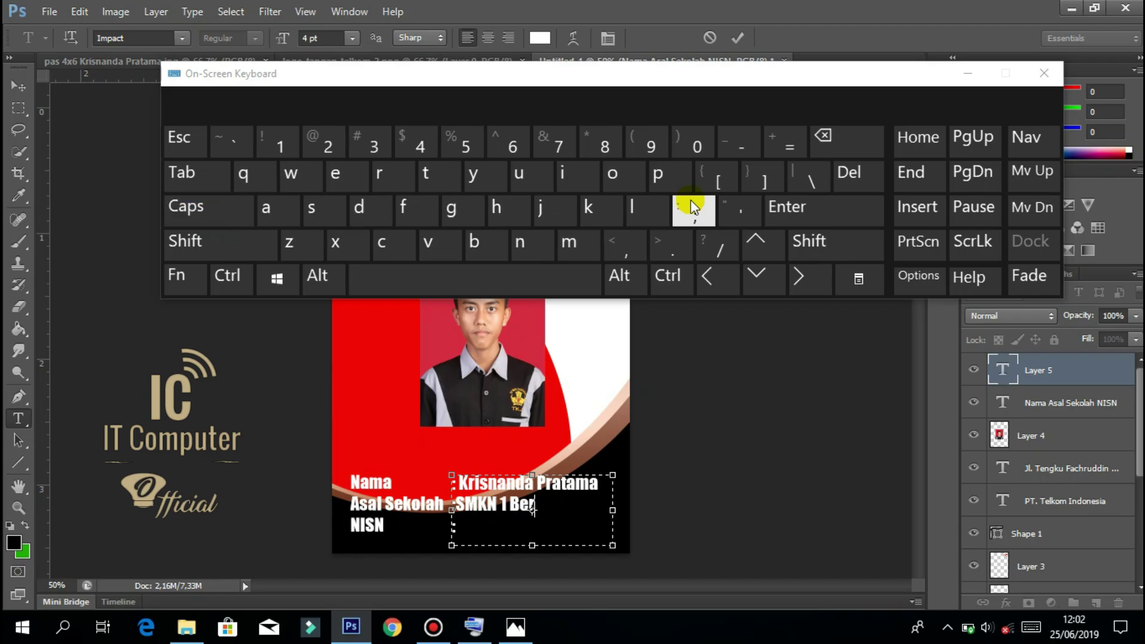
pyautogui.write('n')
pyautogui.press('Return')
pyautogui.press('BackSpace')
pyautogui.press('Return')
pyautogui.press('Left')
pyautogui.press('Left')
pyautogui.press('Left')
pyautogui.press('Left')
pyautogui.press('Left')
pyautogui.press('Left')
pyautogui.press('Left')
pyautogui.click(691, 207)
pyautogui.press('BackSpace')
pyautogui.press('Right')
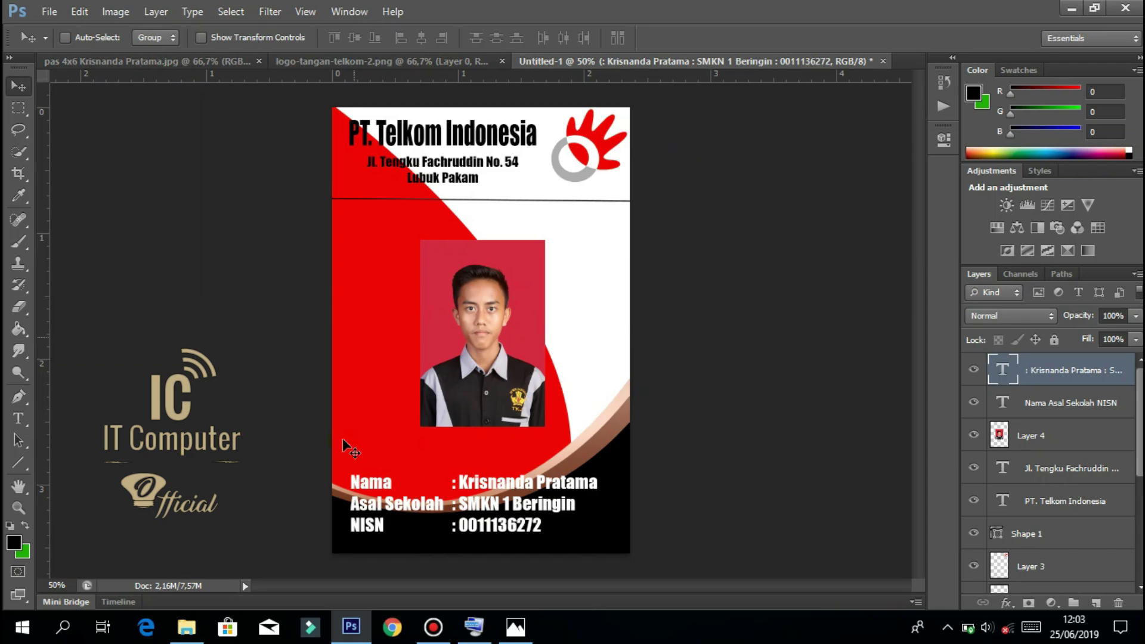
pyautogui.click(593, 280)
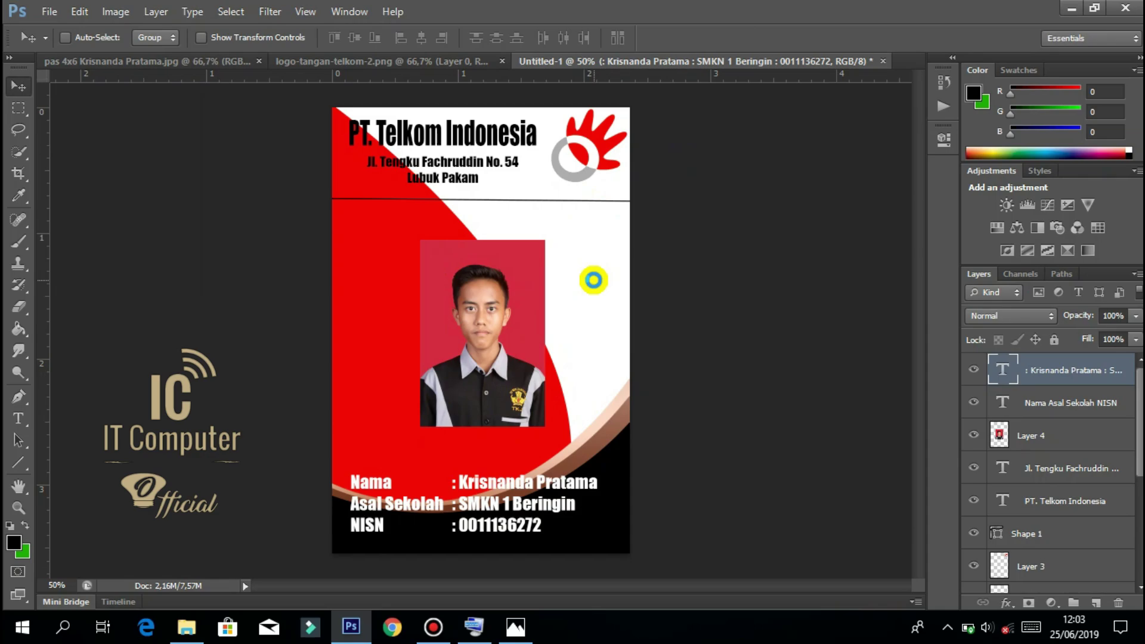
# Create a new 709 × 1063 px document and return to the front card Untitled-1.
pyautogui.hotkey('ctrl', 'n')
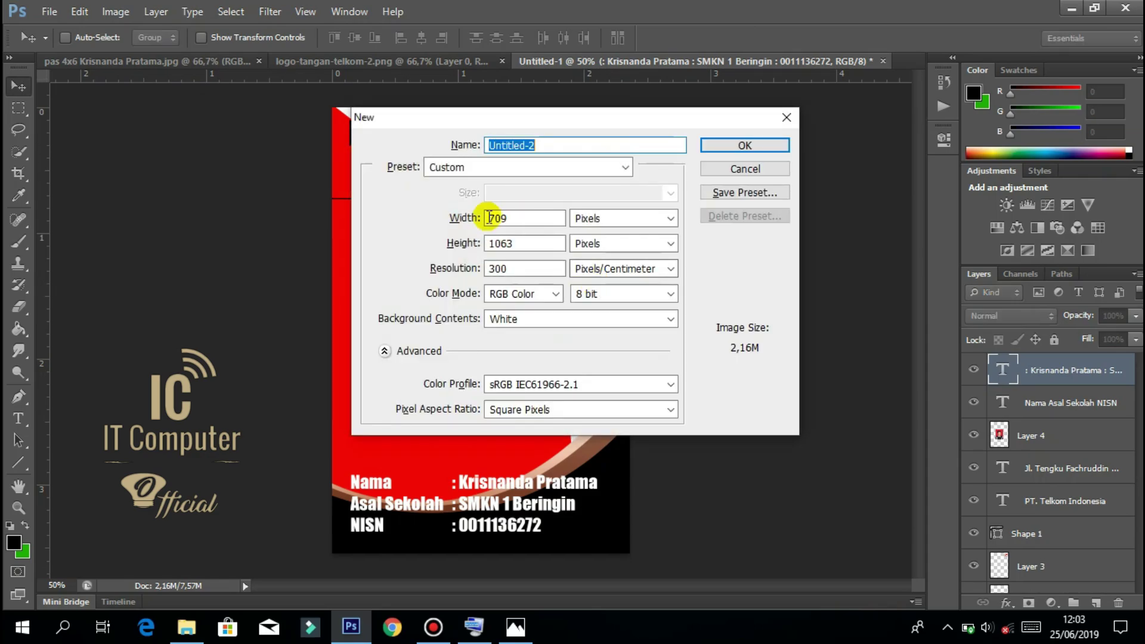
pyautogui.click(730, 147)
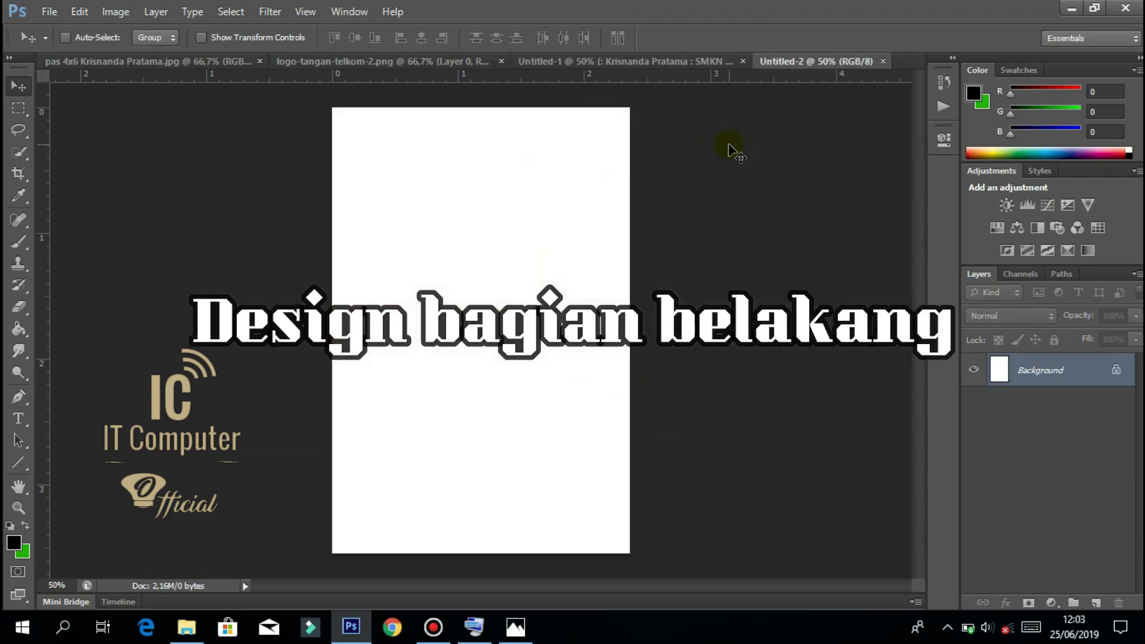
pyautogui.click(619, 59)
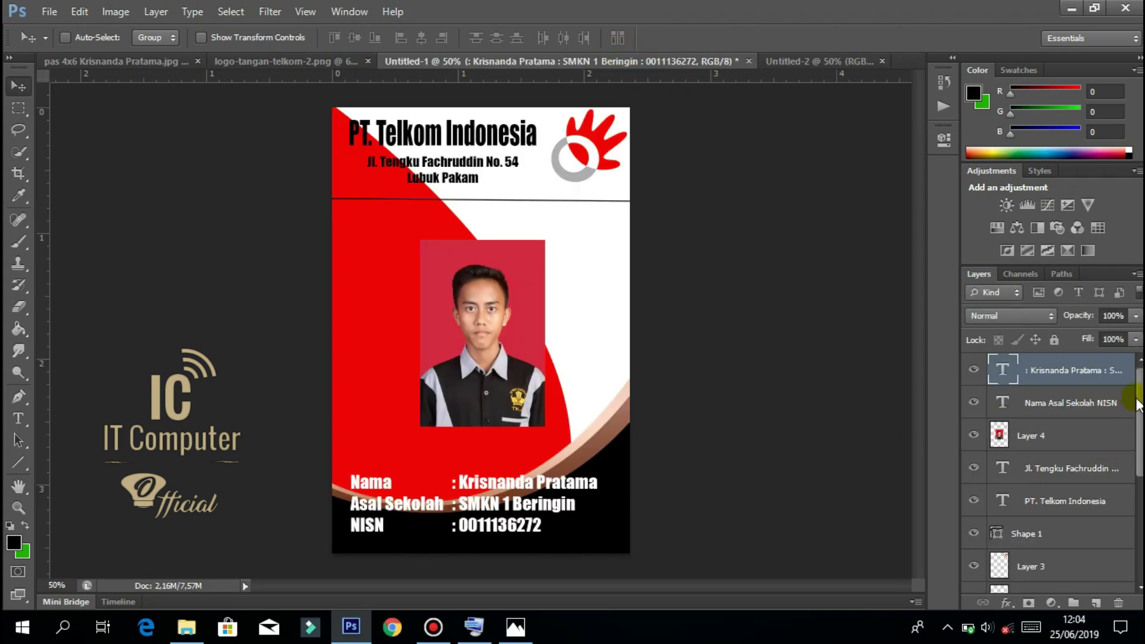
# Select Layer 2, both Gradient Fills, both Layer 2 copies and Layer 1 together.
pyautogui.moveTo(1139, 398); pyautogui.dragTo(1139, 482)
pyautogui.click(1054, 425)
pyautogui.keyDown('shift'); pyautogui.click(1073, 448); pyautogui.keyUp('shift')
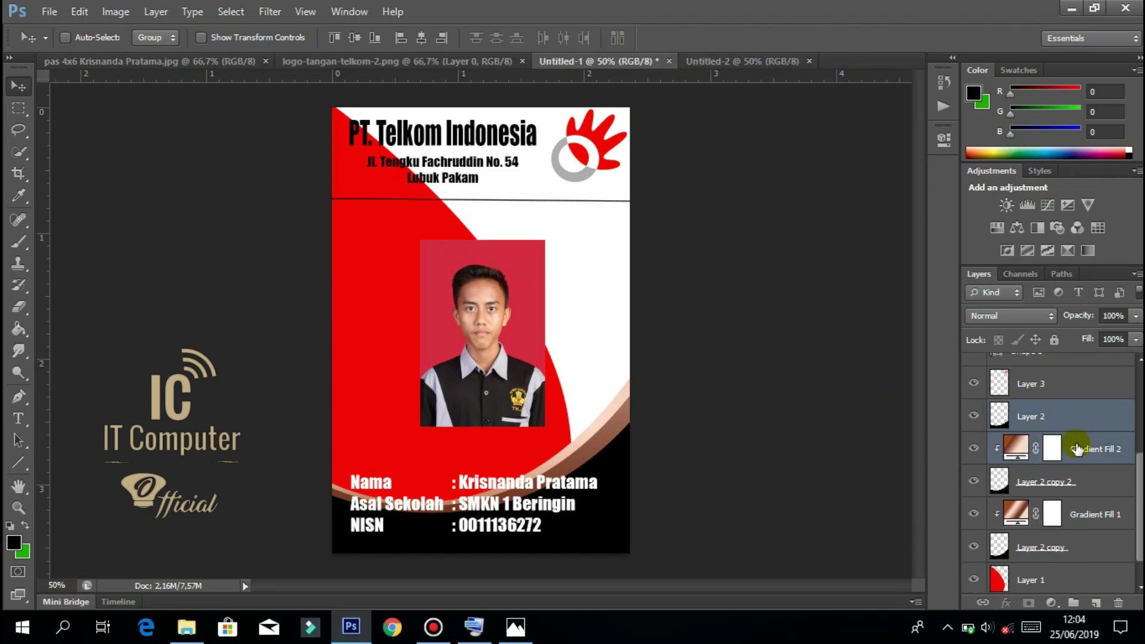
pyautogui.keyDown('shift'); pyautogui.click(1080, 480); pyautogui.keyUp('shift')
pyautogui.keyDown('shift'); pyautogui.click(1077, 514); pyautogui.keyUp('shift')
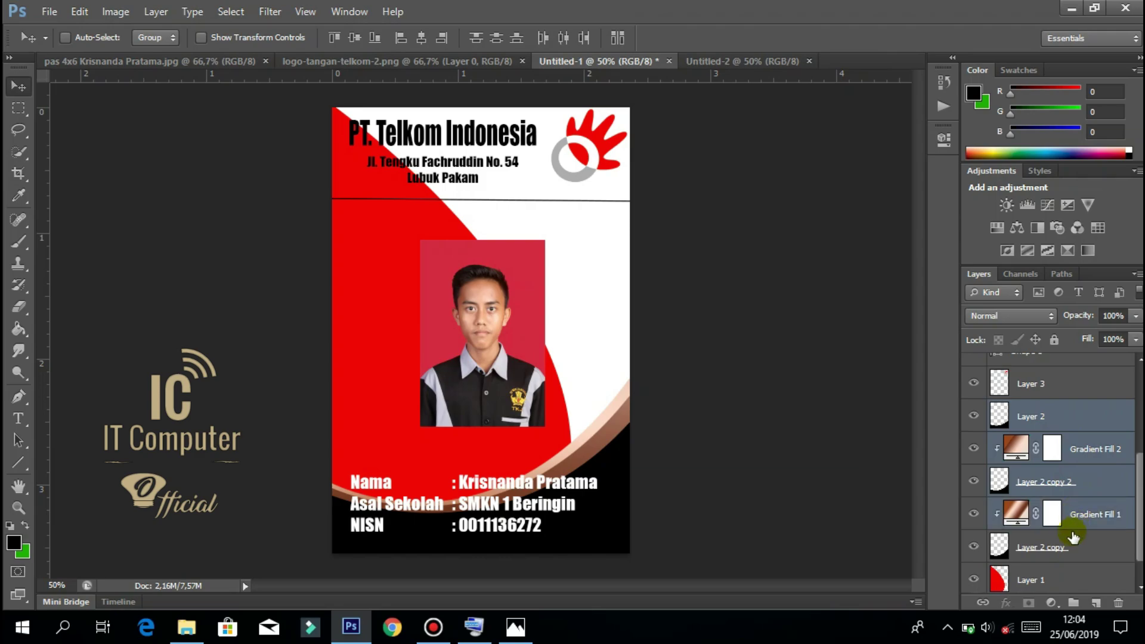
pyautogui.keyDown('shift'); pyautogui.click(1067, 545); pyautogui.keyUp('shift')
pyautogui.keyDown('shift'); pyautogui.click(1072, 580); pyautogui.keyUp('shift')
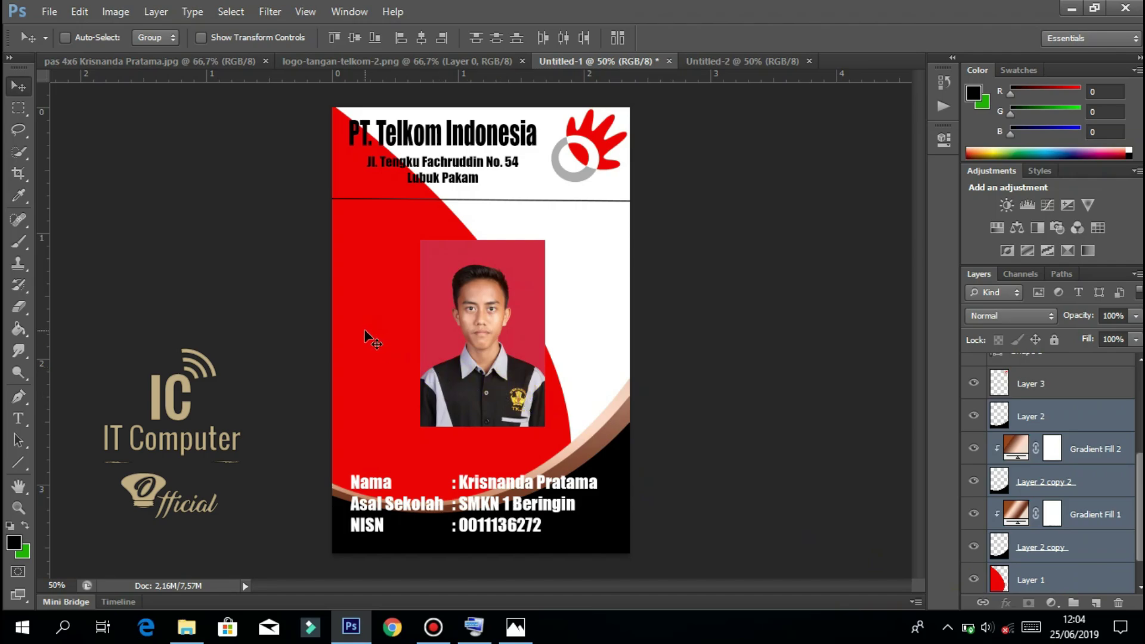
# Copy the selected wave layers into Untitled-2 and delete the copied text layer.
pyautogui.moveTo(371, 330)
pyautogui.mouseDown()
pyautogui.moveTo(540, 245)
pyautogui.moveTo(741, 59)
pyautogui.moveTo(371, 356)
pyautogui.moveTo(368, 332)
pyautogui.mouseUp()
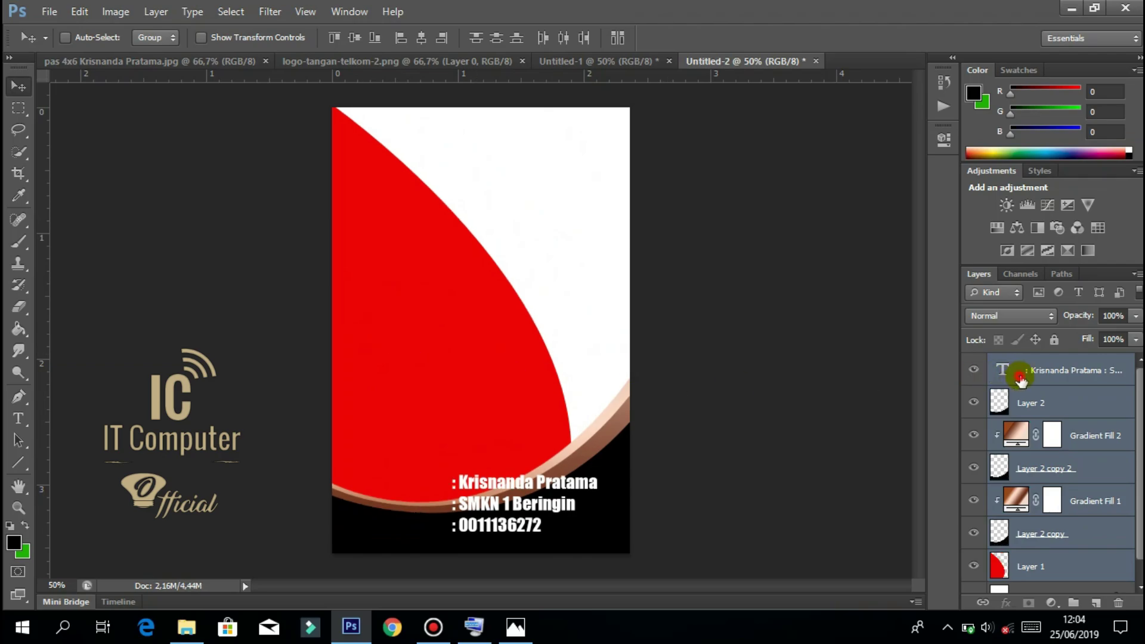
pyautogui.click(994, 369)
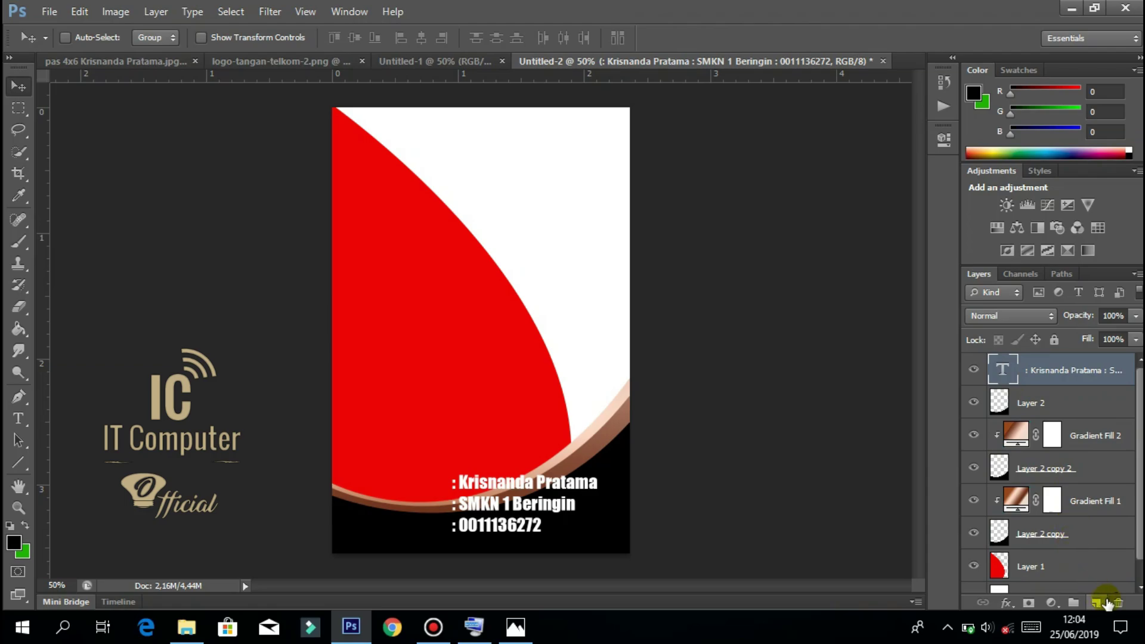
pyautogui.click(1117, 604)
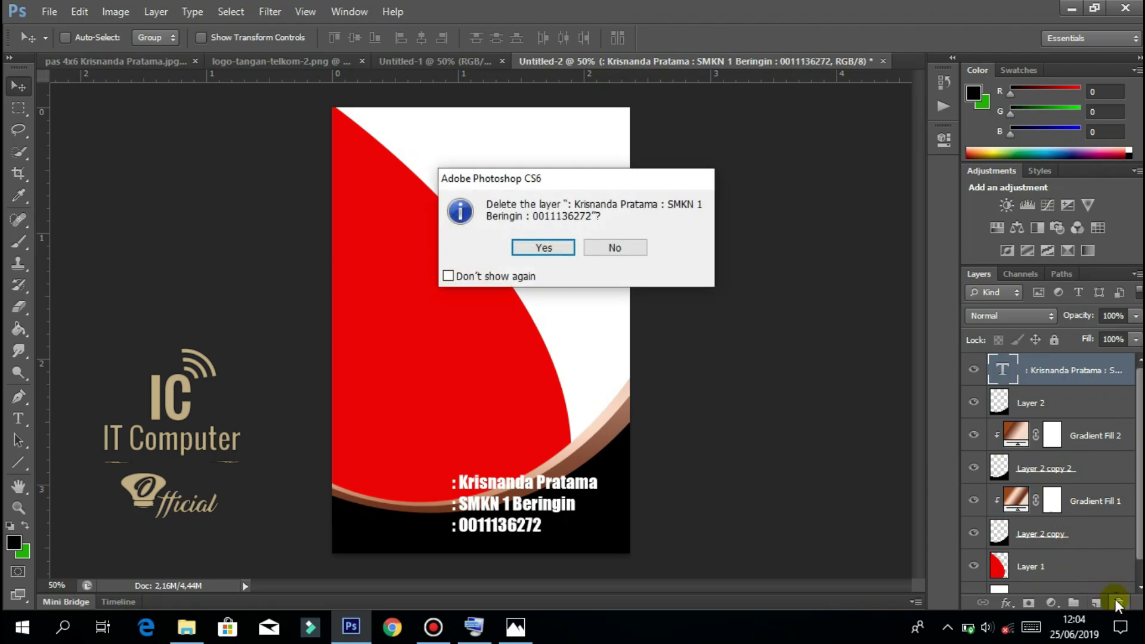
pyautogui.click(543, 248)
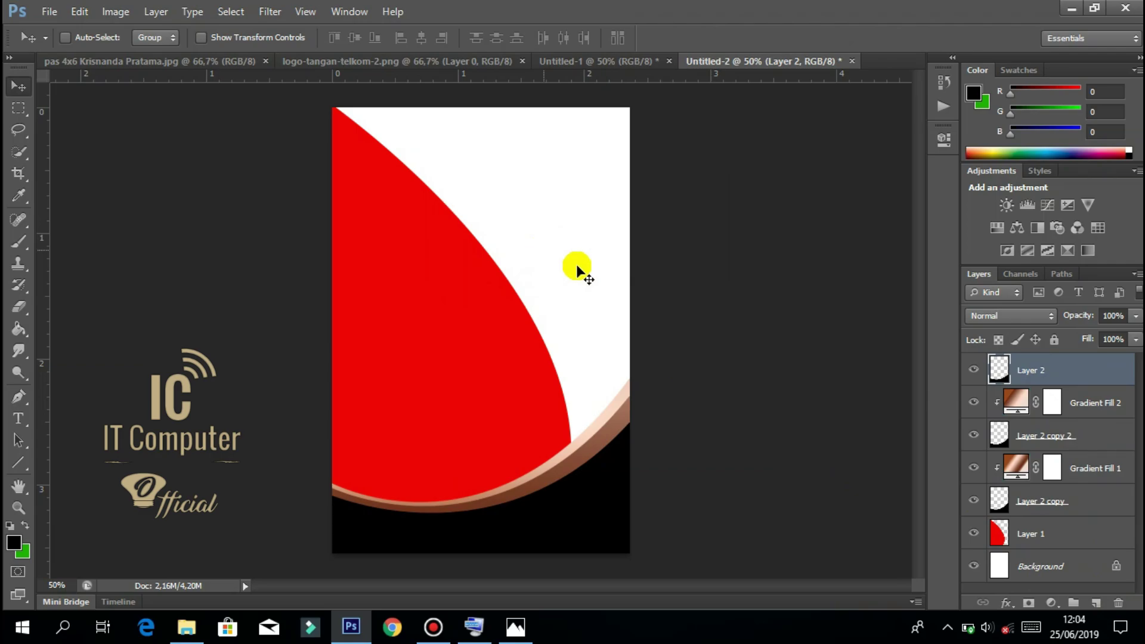
# Delete Layer 1 to remove the large red shape.
pyautogui.click(1032, 532)
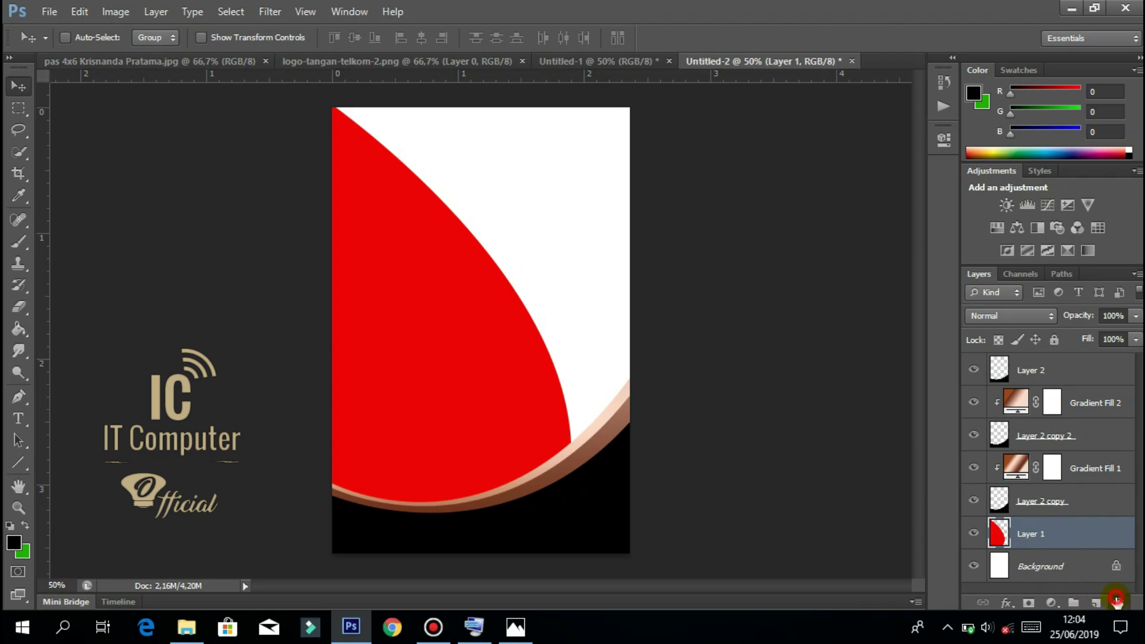
pyautogui.click(1118, 603)
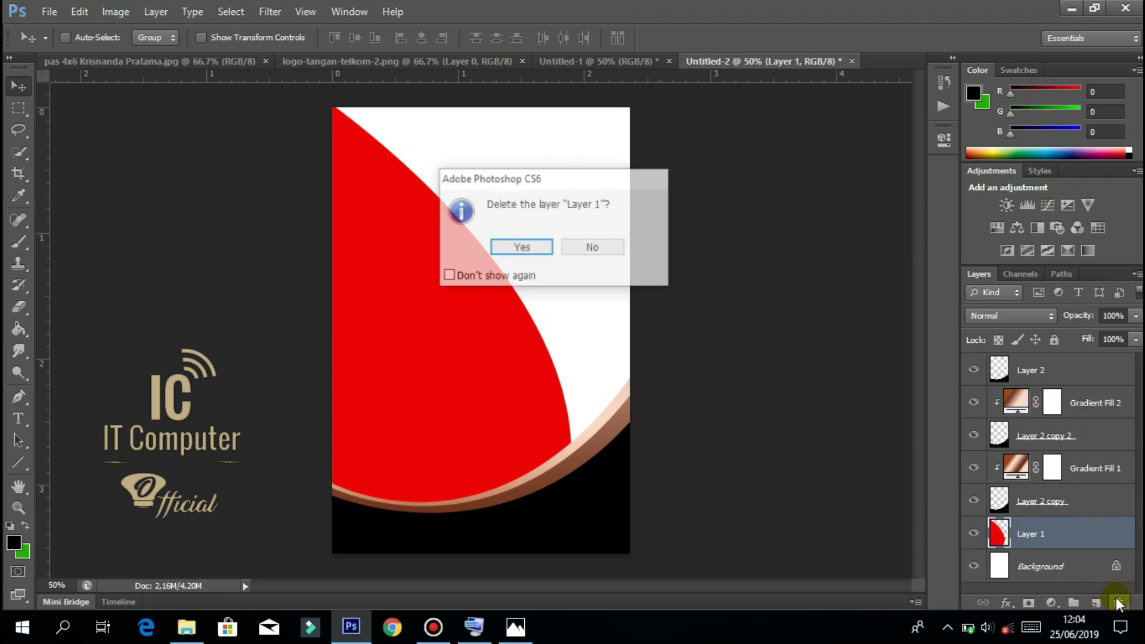
pyautogui.click(514, 247)
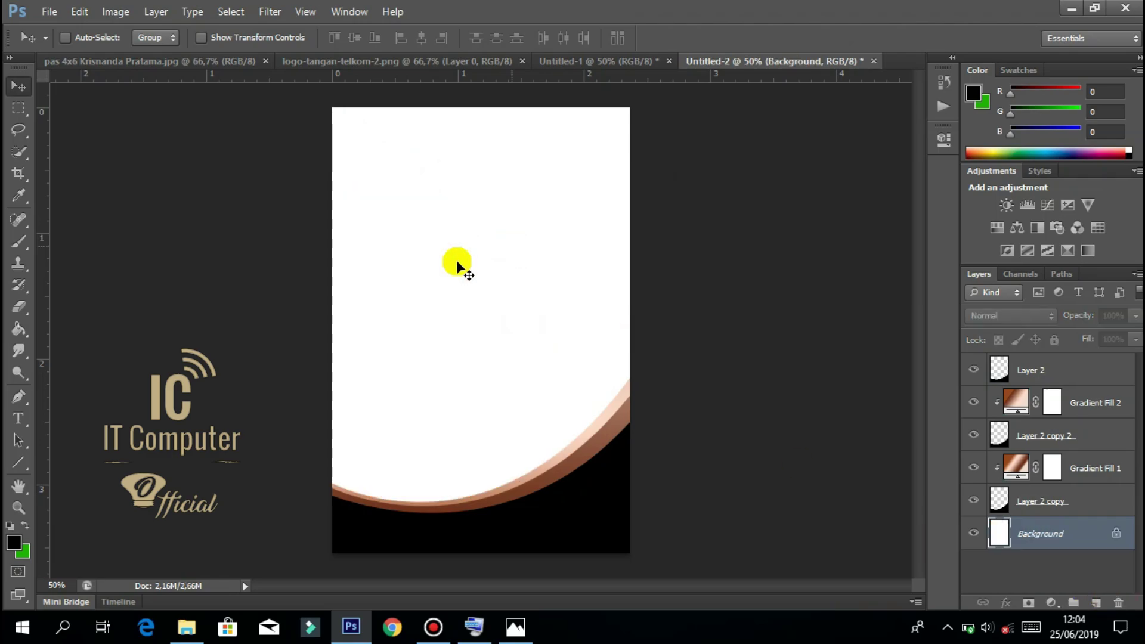
# Draw a closed wavy Pen path spanning the top of Untitled-2.
pyautogui.click(18, 398)
pyautogui.click(311, 166)
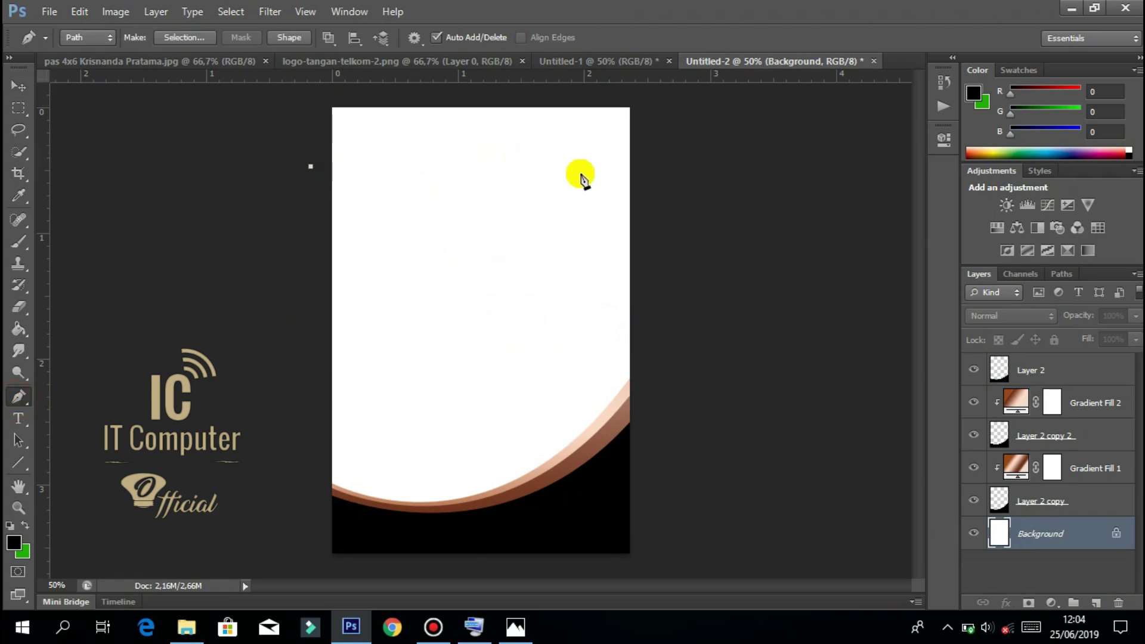
pyautogui.click(496, 169)
pyautogui.moveTo(508, 176); pyautogui.dragTo(583, 203)
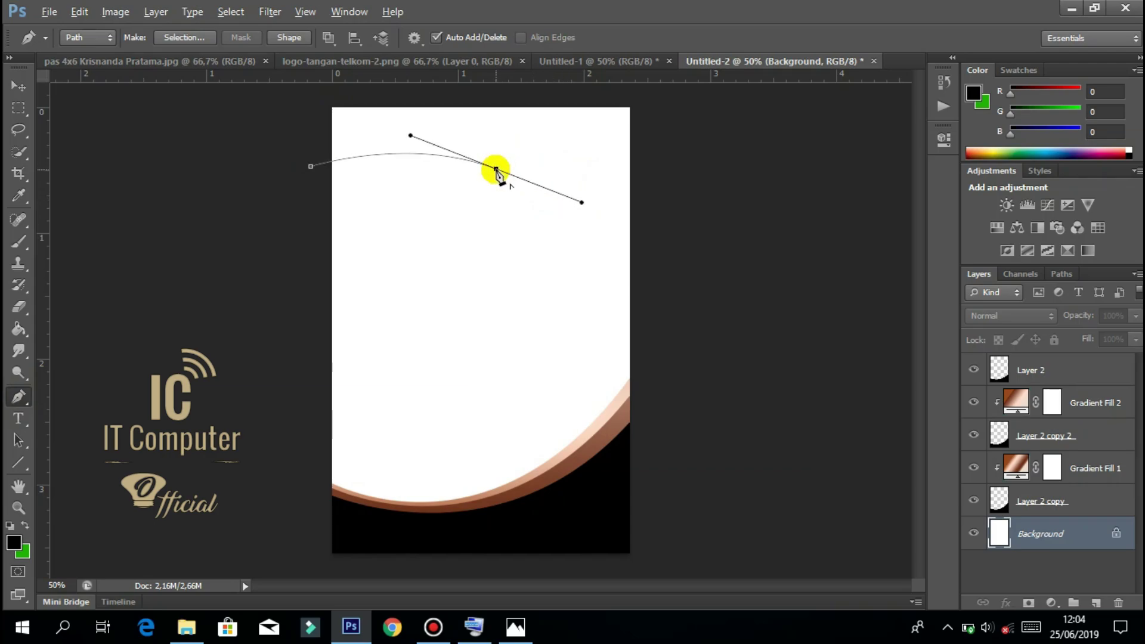
pyautogui.click(497, 169)
pyautogui.moveTo(639, 179); pyautogui.dragTo(721, 154)
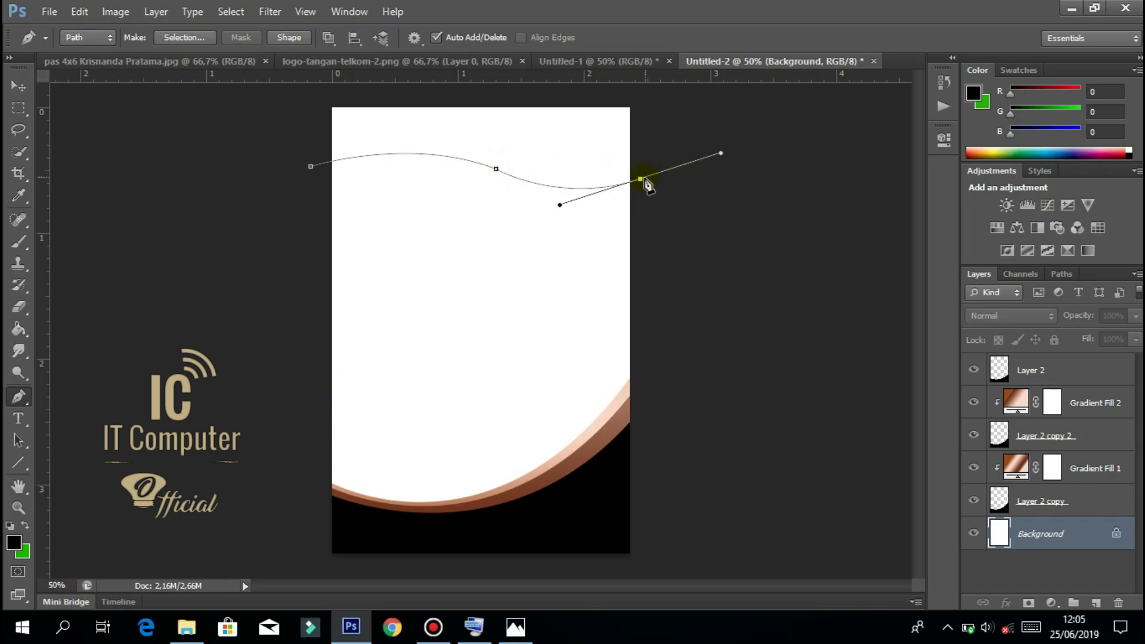
pyautogui.click(640, 95)
pyautogui.click(261, 99)
pyautogui.click(311, 167)
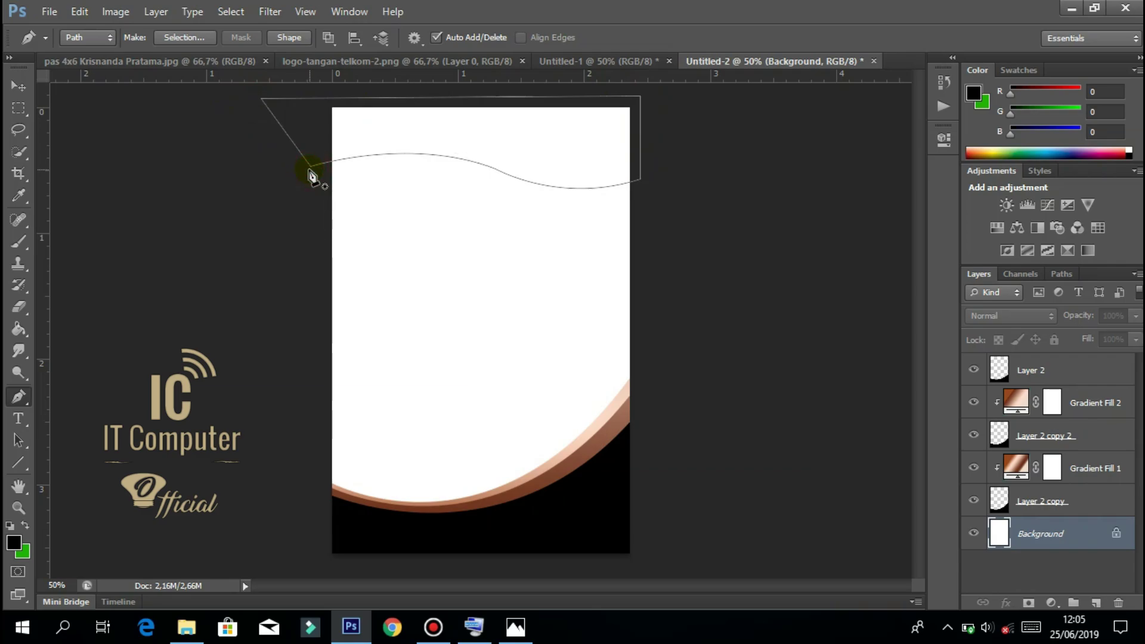
# Convert the wavy path into a selection with Feather Radius 0.
pyautogui.click(416, 151)
pyautogui.rightClick(416, 147)
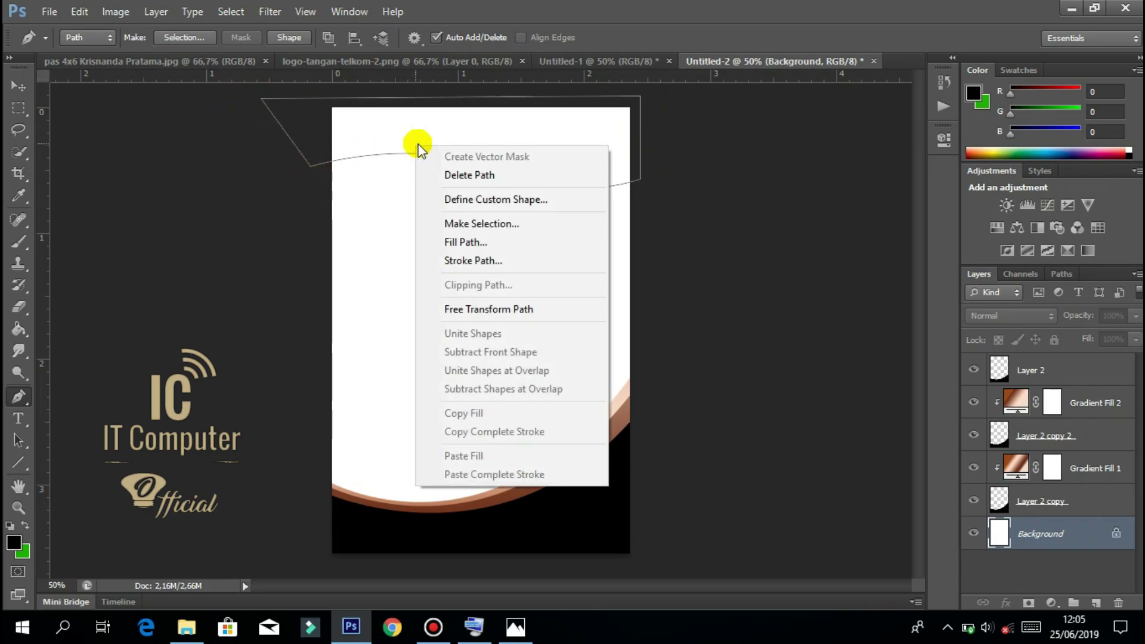
pyautogui.click(494, 228)
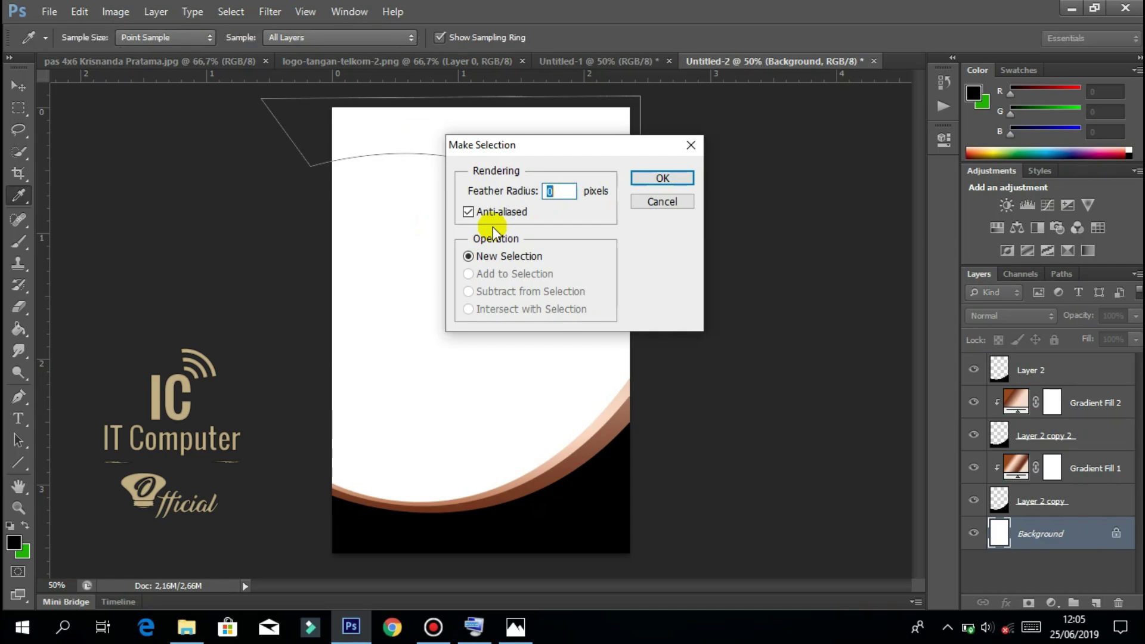
pyautogui.press('Return')
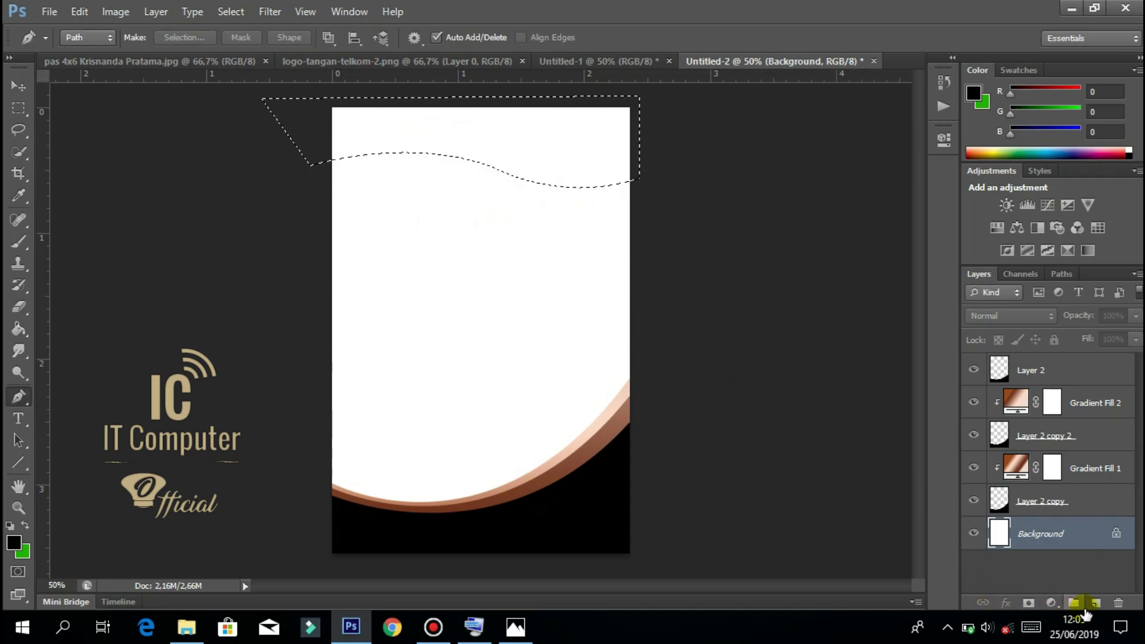
# On a new top-of-stack Layer 3, paint-bucket the wavy selection red (R 255) and deselect.
pyautogui.click(1095, 602)
pyautogui.moveTo(1074, 536); pyautogui.dragTo(1068, 359)
pyautogui.click(19, 328)
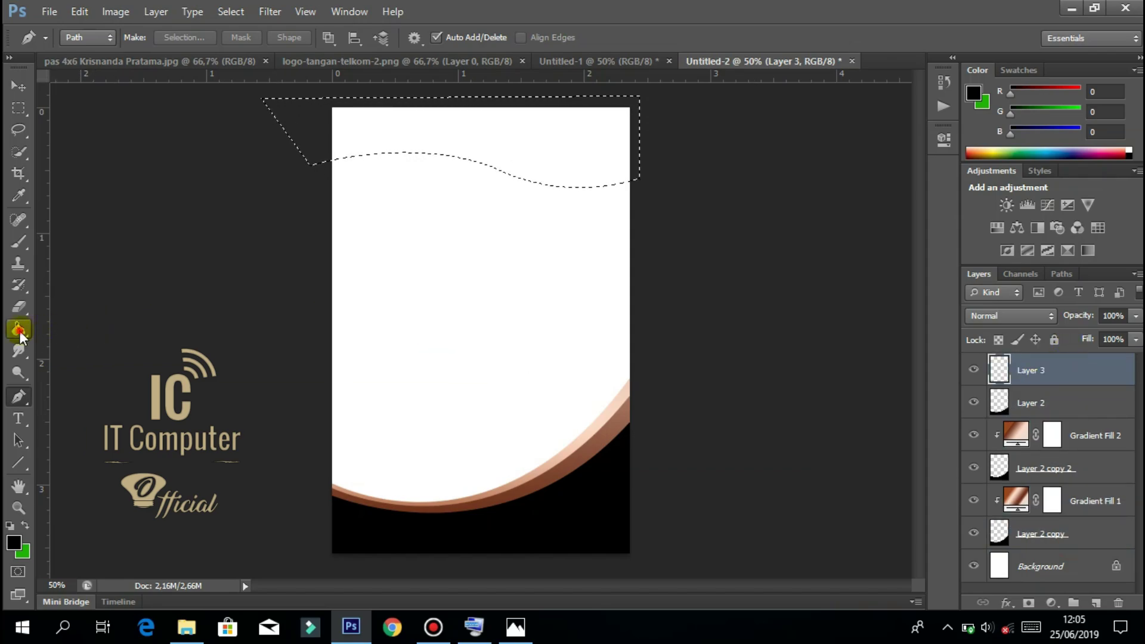
pyautogui.click(486, 127)
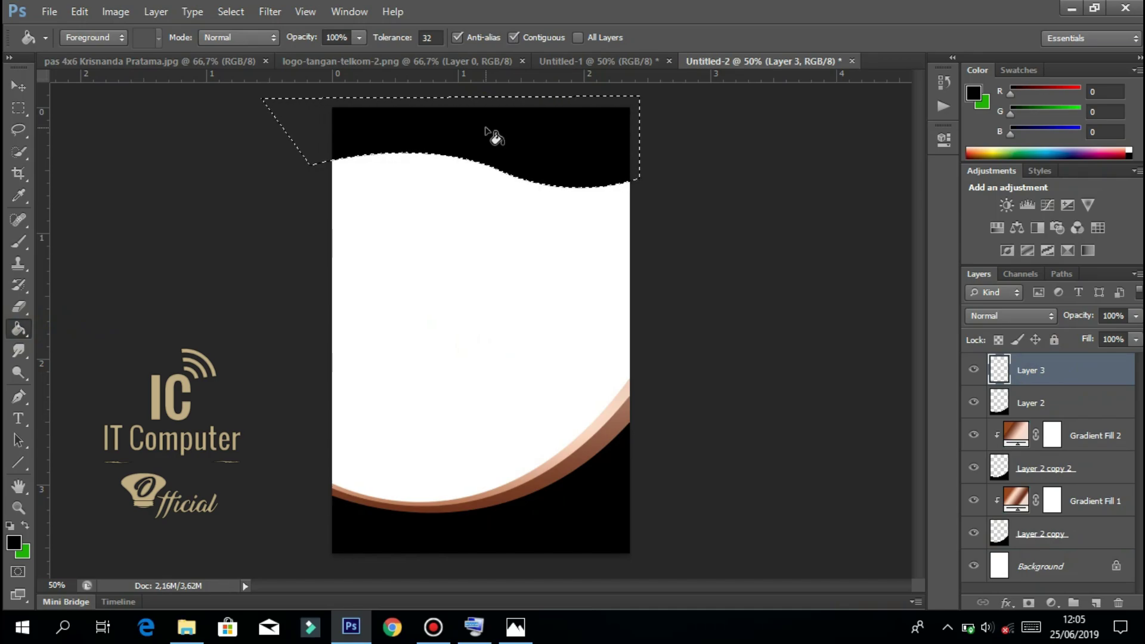
pyautogui.hotkey('ctrl', 'z')
pyautogui.click(14, 543)
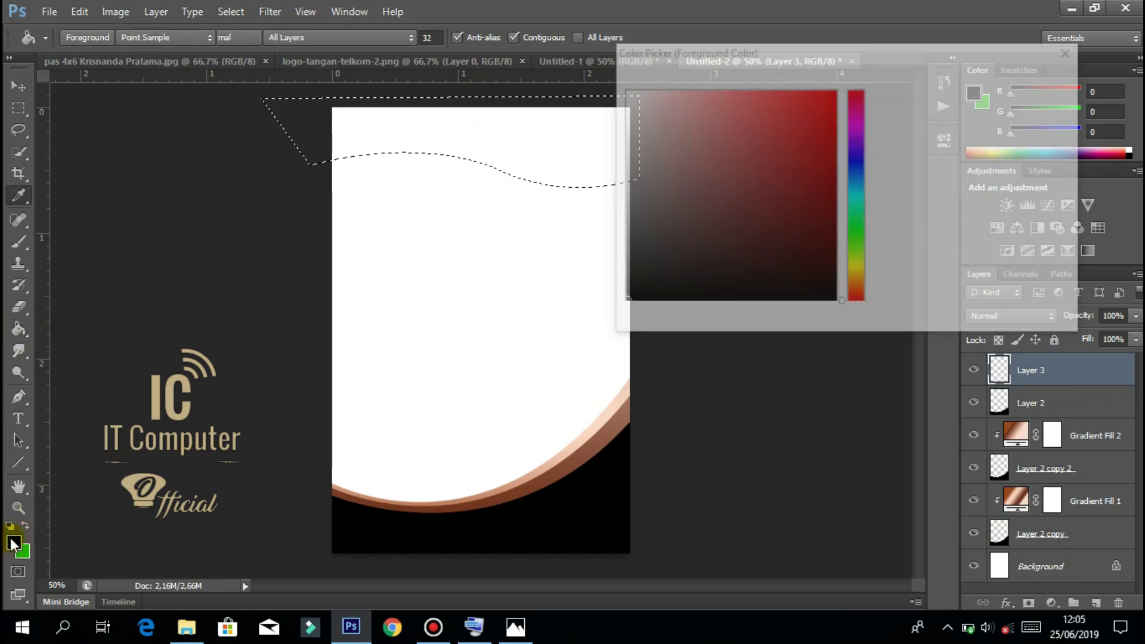
pyautogui.write('255')
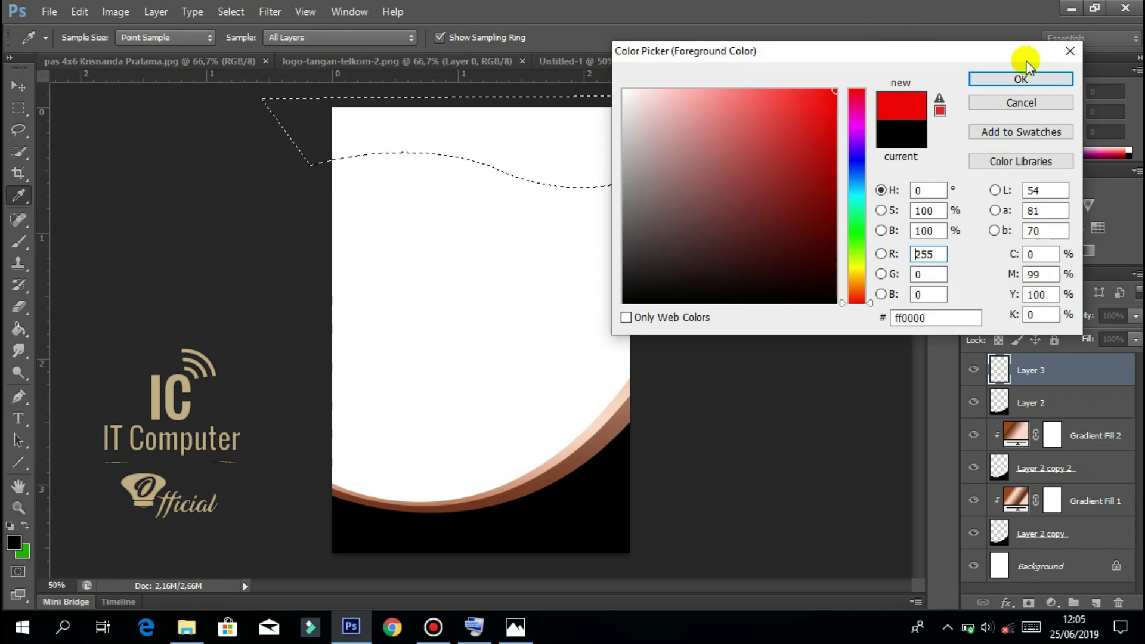
pyautogui.click(1027, 79)
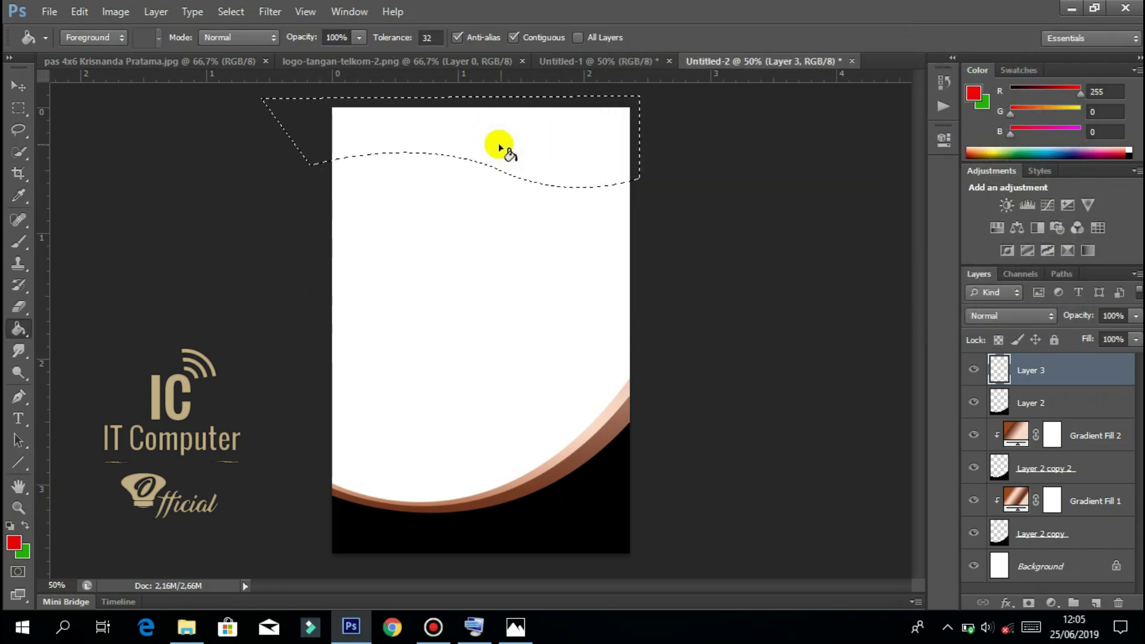
pyautogui.click(500, 148)
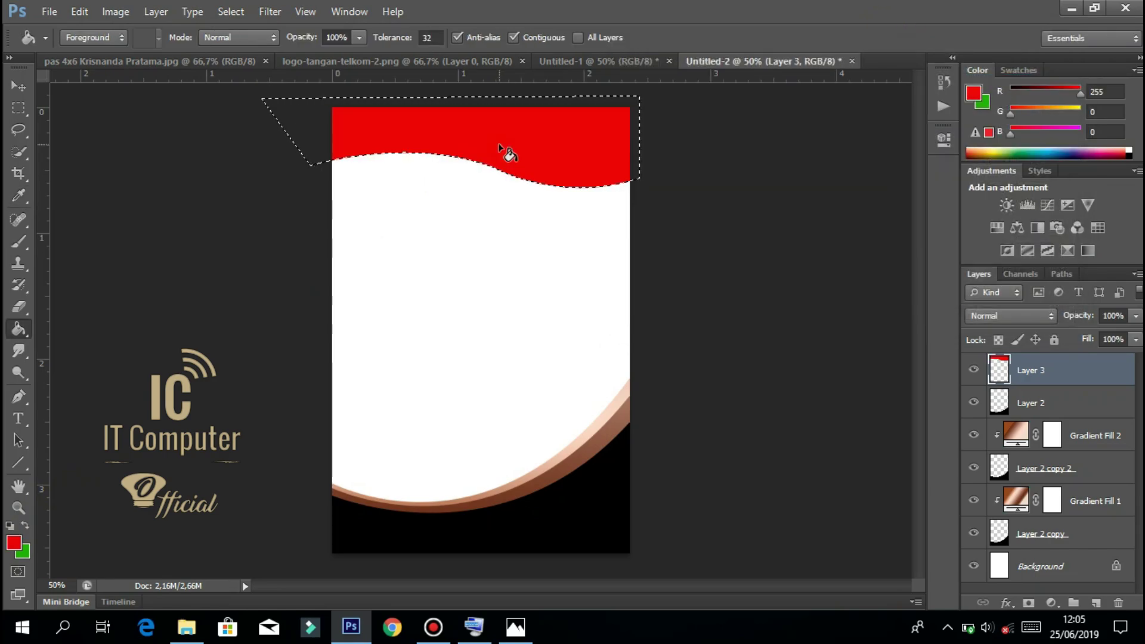
pyautogui.click(18, 108)
pyautogui.click(112, 146)
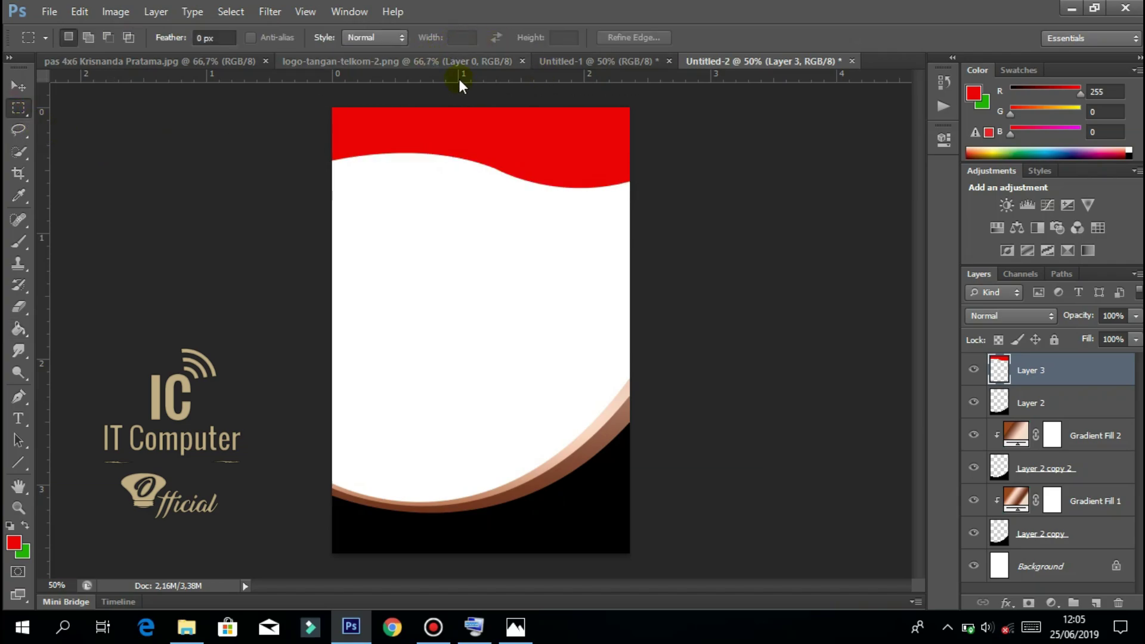
# Drag the Telkom hand logo layer from Untitled-1 into the middle of Untitled-2, then return to Untitled-1.
pyautogui.click(567, 62)
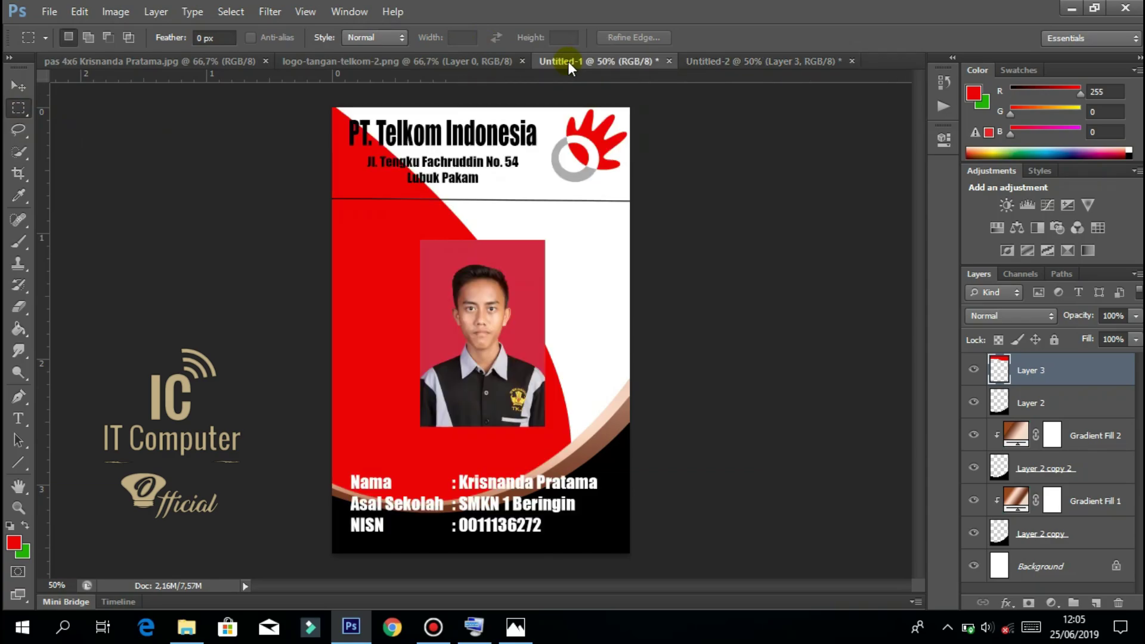
pyautogui.click(18, 88)
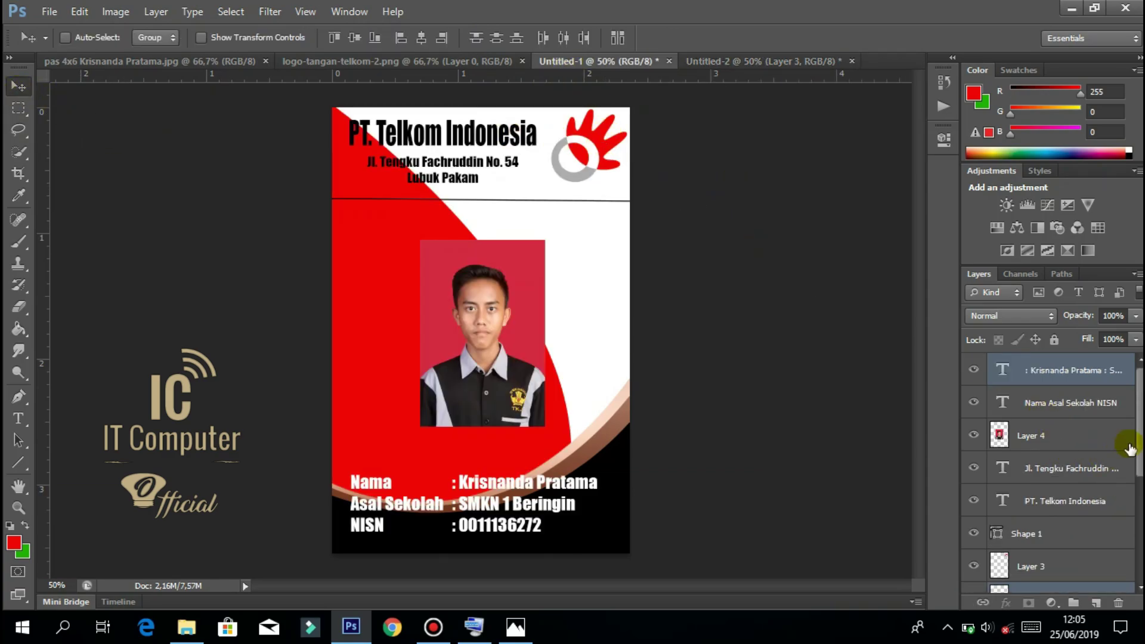
pyautogui.scroll(-3, 1050, 471)
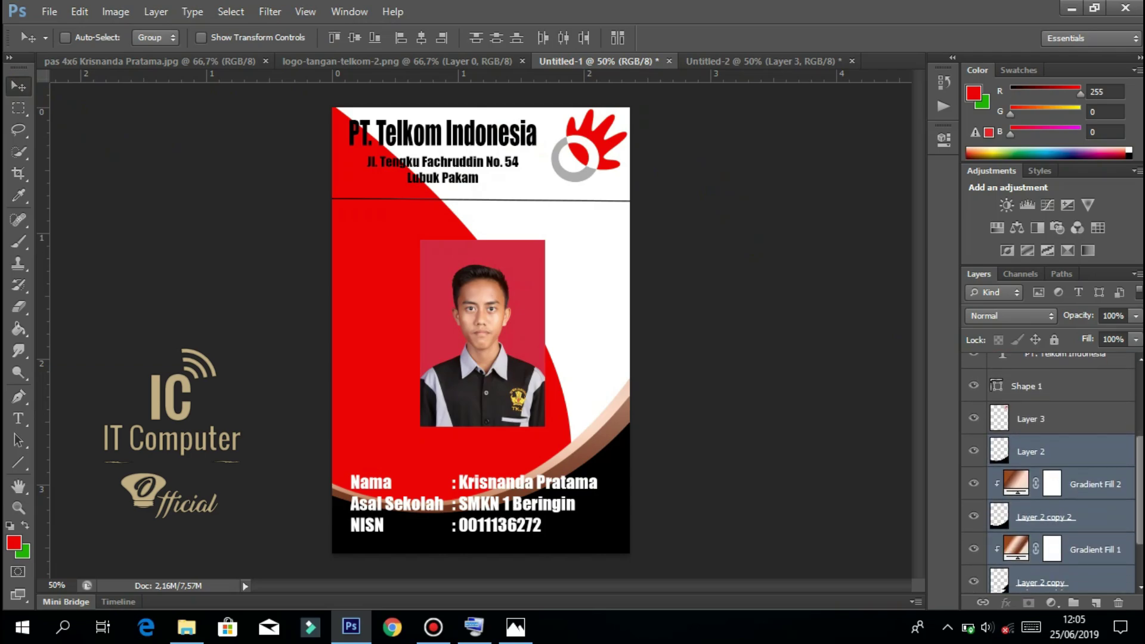
pyautogui.moveTo(1140, 439); pyautogui.dragTo(1139, 422)
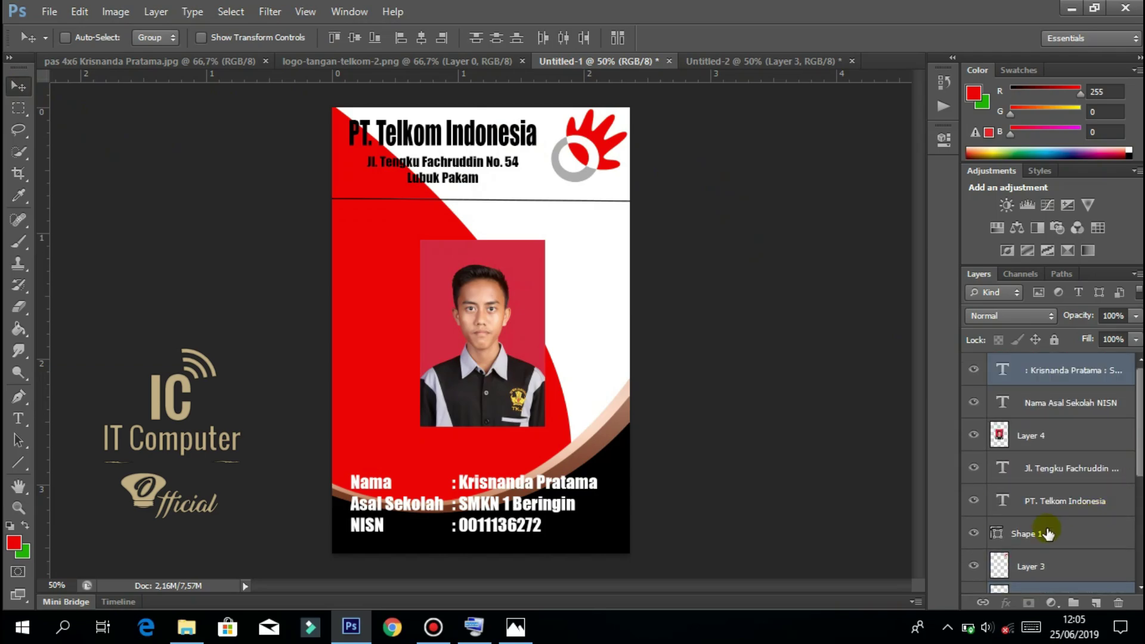
pyautogui.doubleClick(1032, 566)
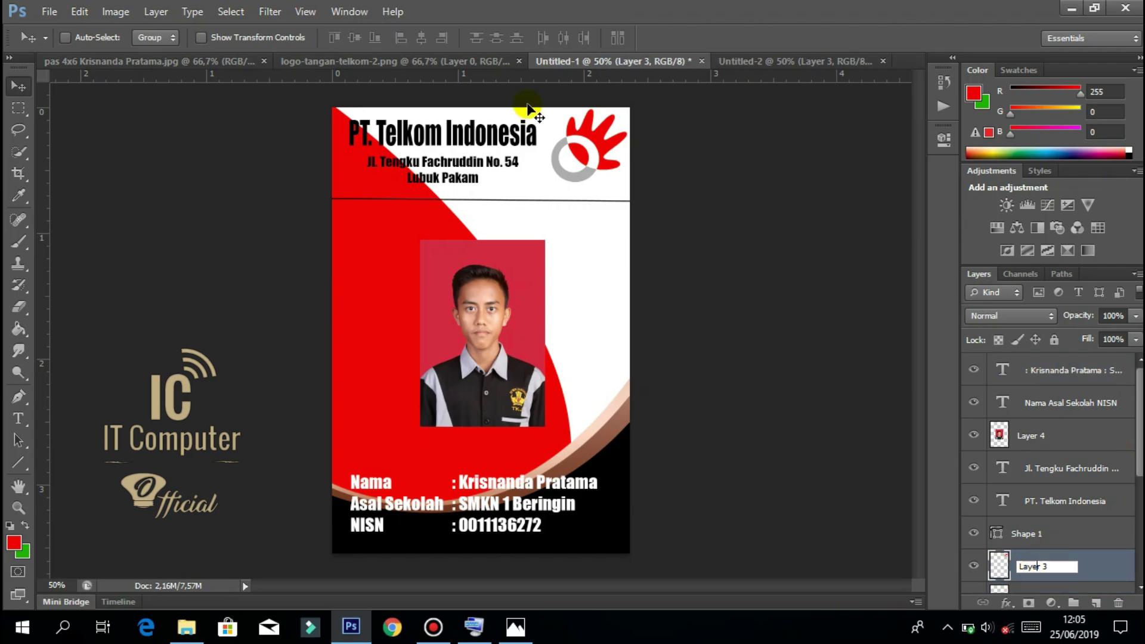
pyautogui.click(574, 155)
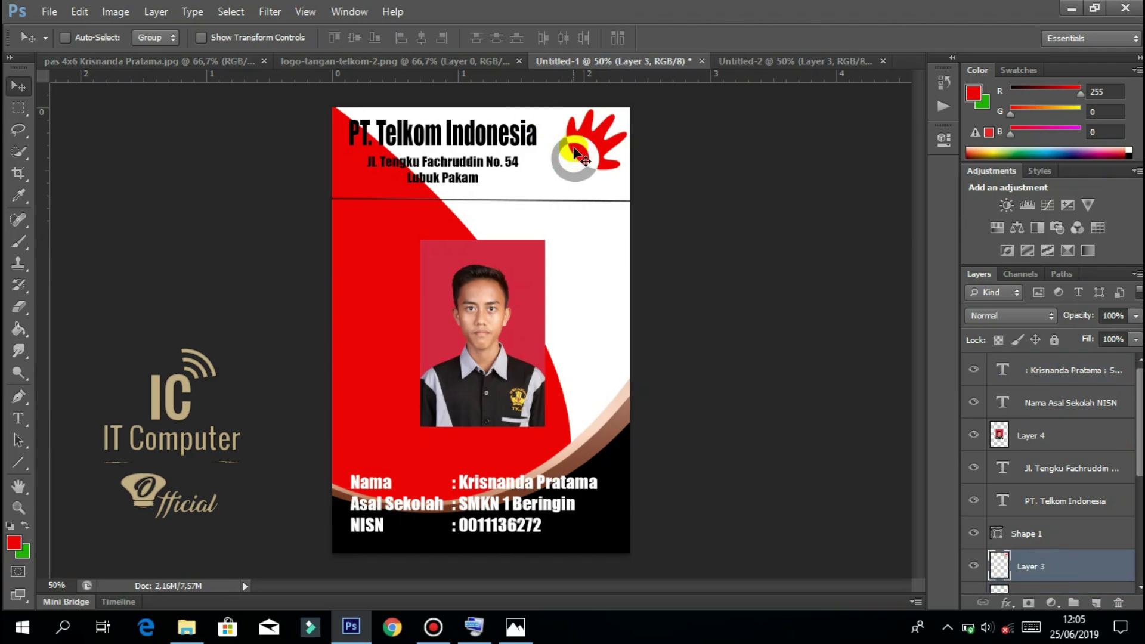
pyautogui.moveTo(574, 155); pyautogui.dragTo(476, 319)
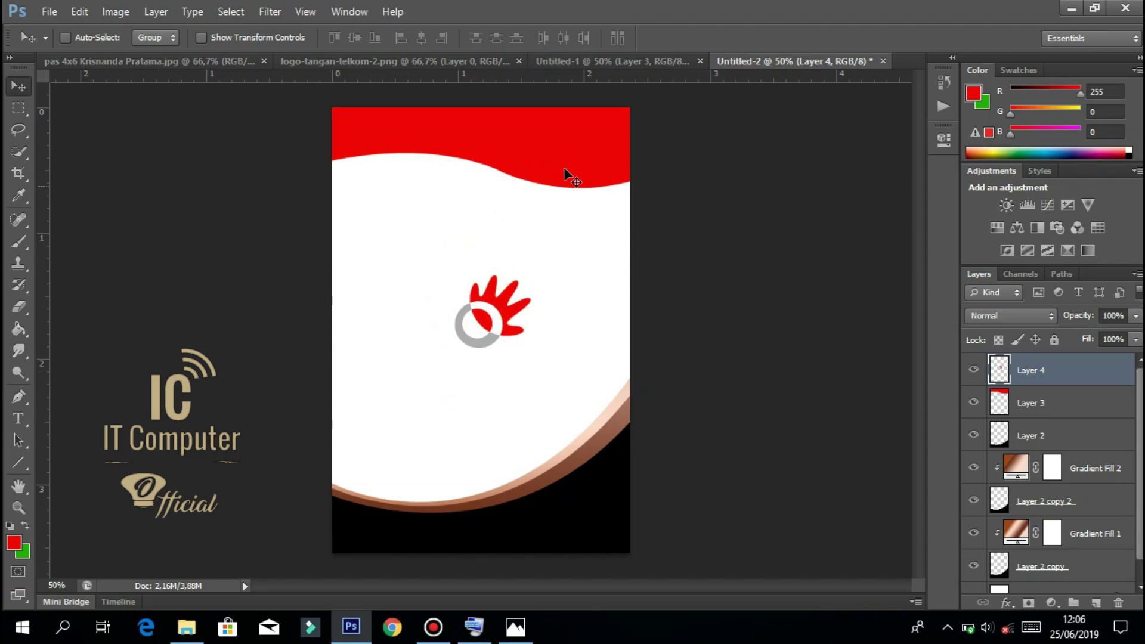
pyautogui.click(590, 64)
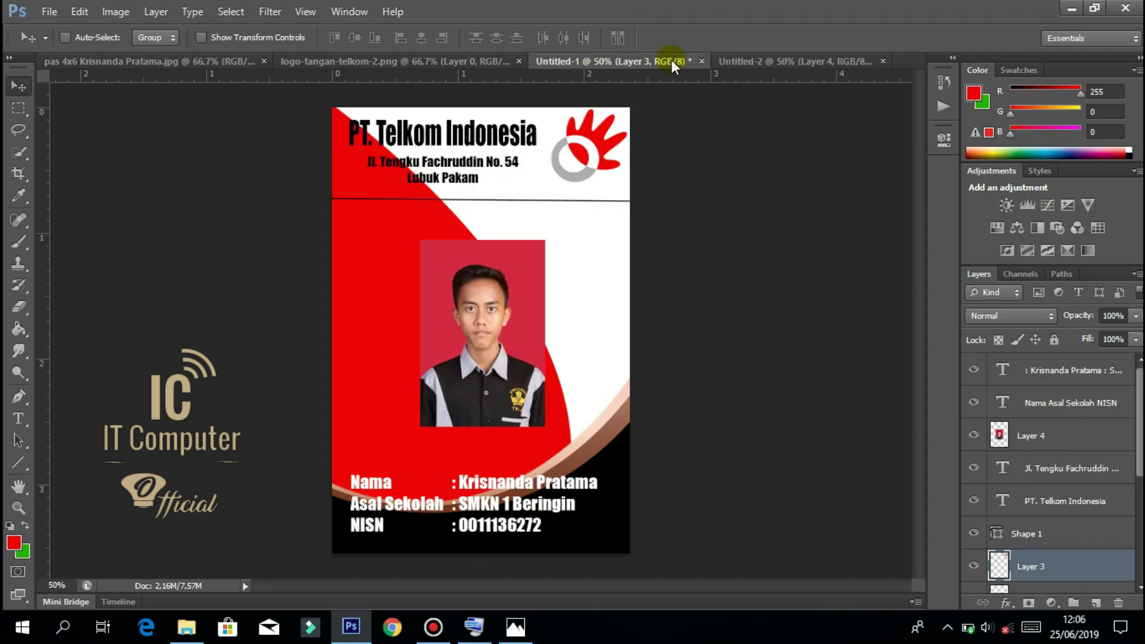